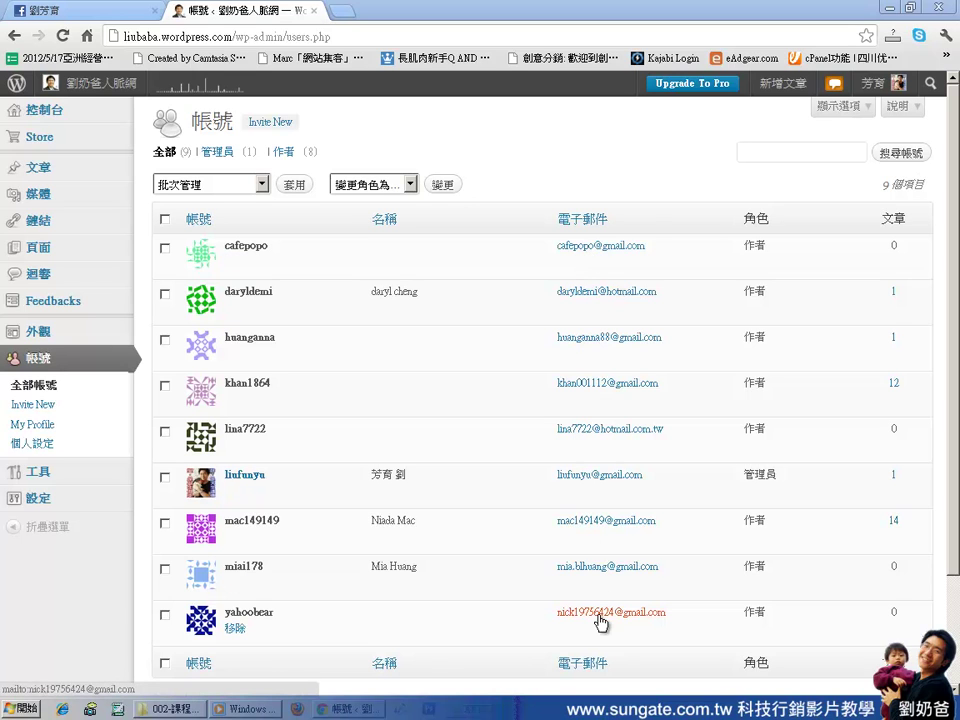
# Highlight the 作者 and 管理員 roles in the user list, then go to Users > Invite New
pyautogui.doubleClick(755, 245)
pyautogui.moveTo(745, 291); pyautogui.dragTo(764, 292)
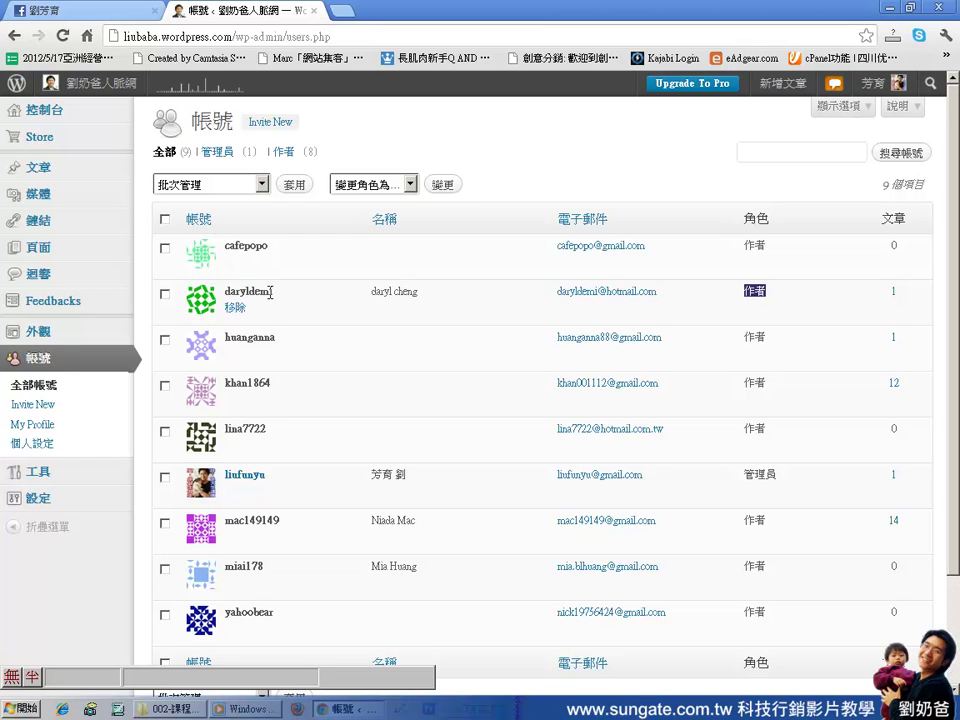
pyautogui.doubleClick(768, 473)
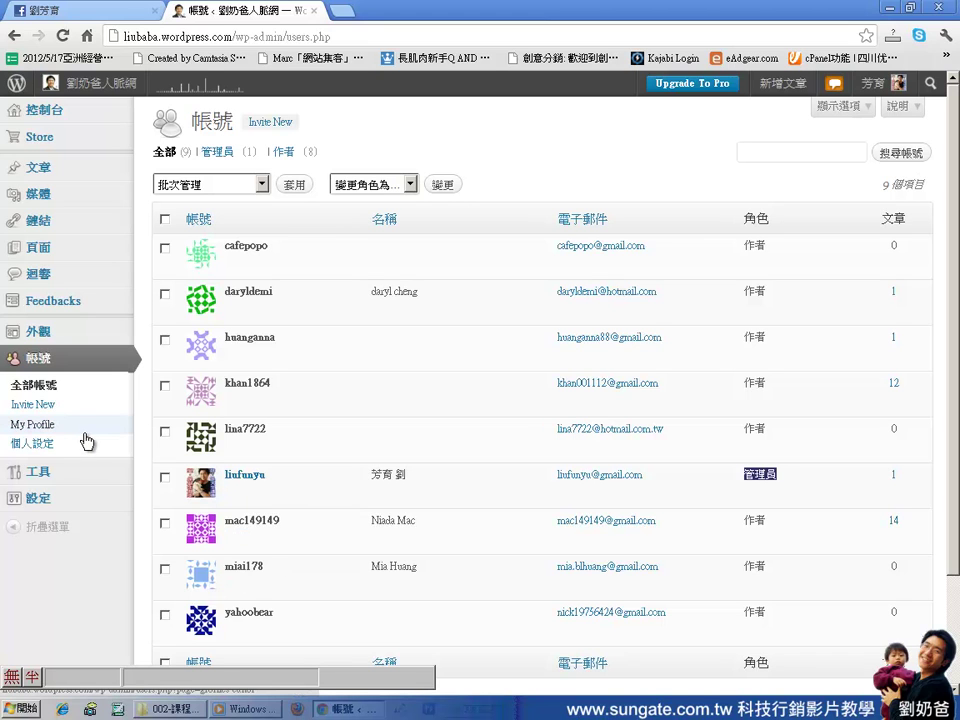
pyautogui.click(37, 411)
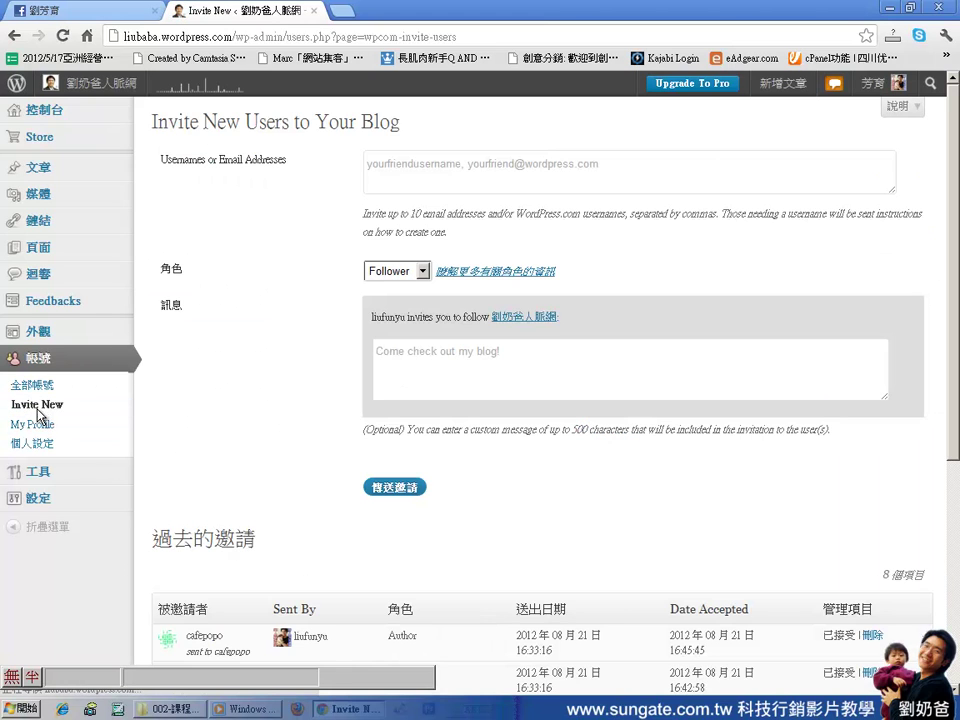
# Enter the invitee's e-mail address and give them the 作者 role
pyautogui.click(466, 167)
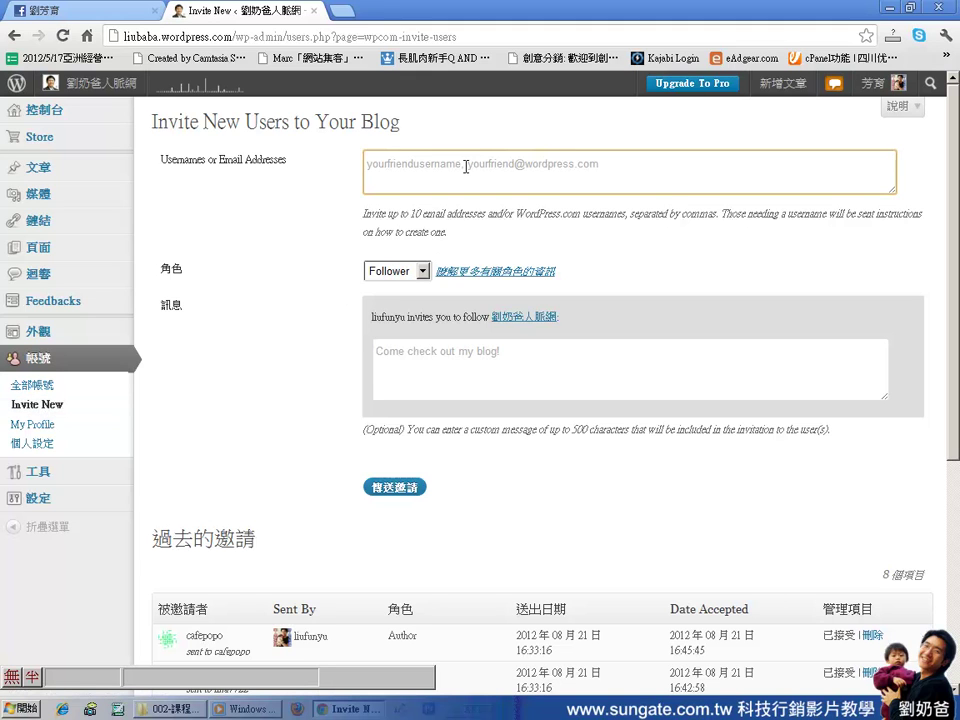
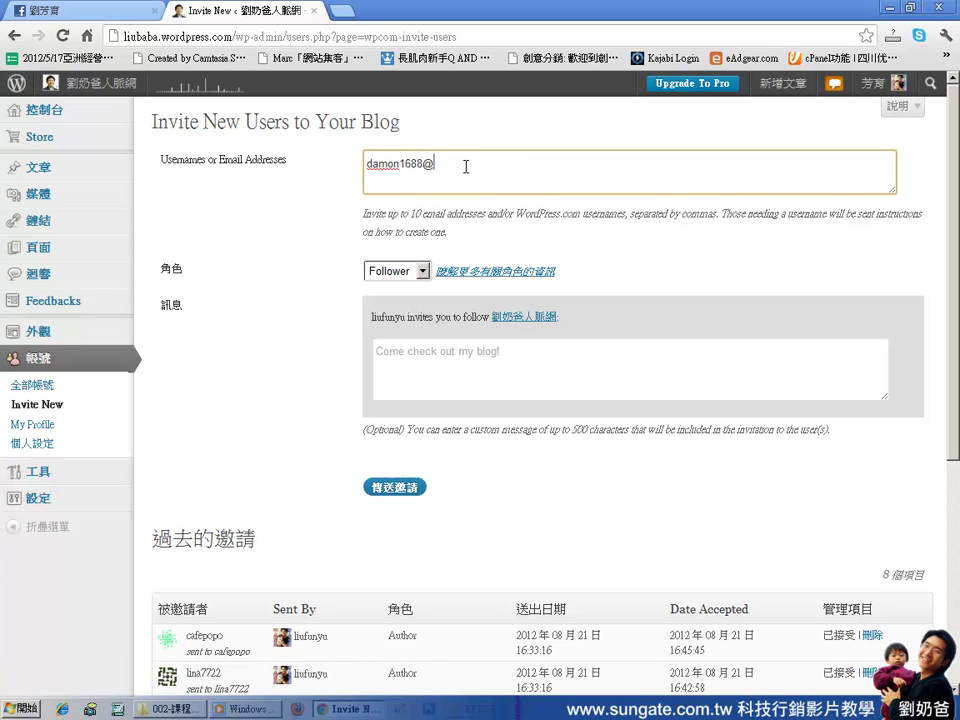
pyautogui.moveTo(484, 163); pyautogui.dragTo(362, 163)
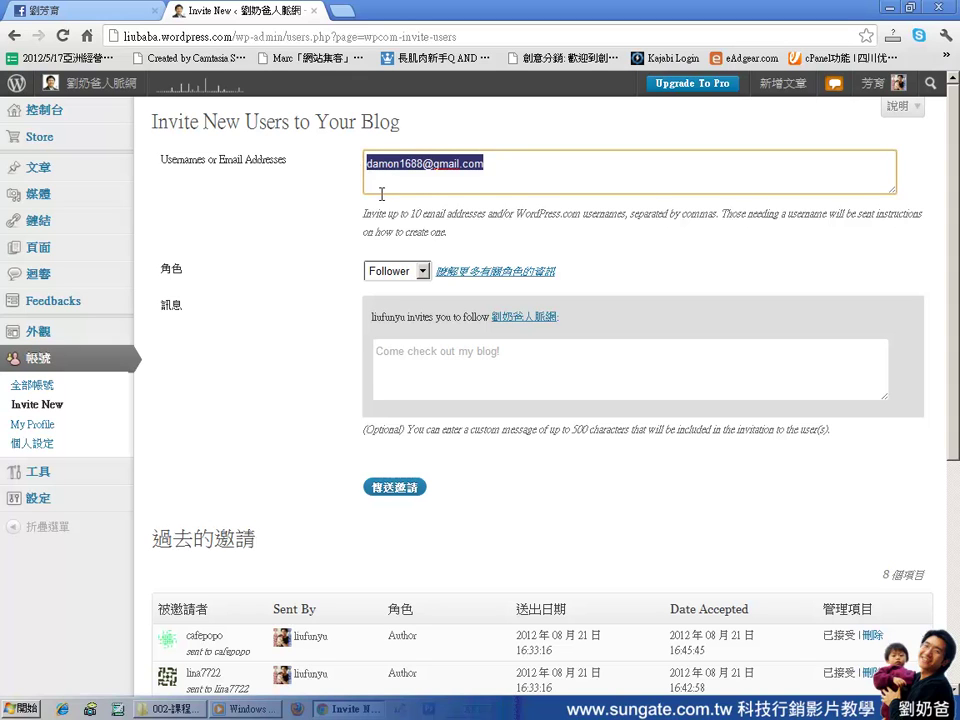
pyautogui.click(423, 273)
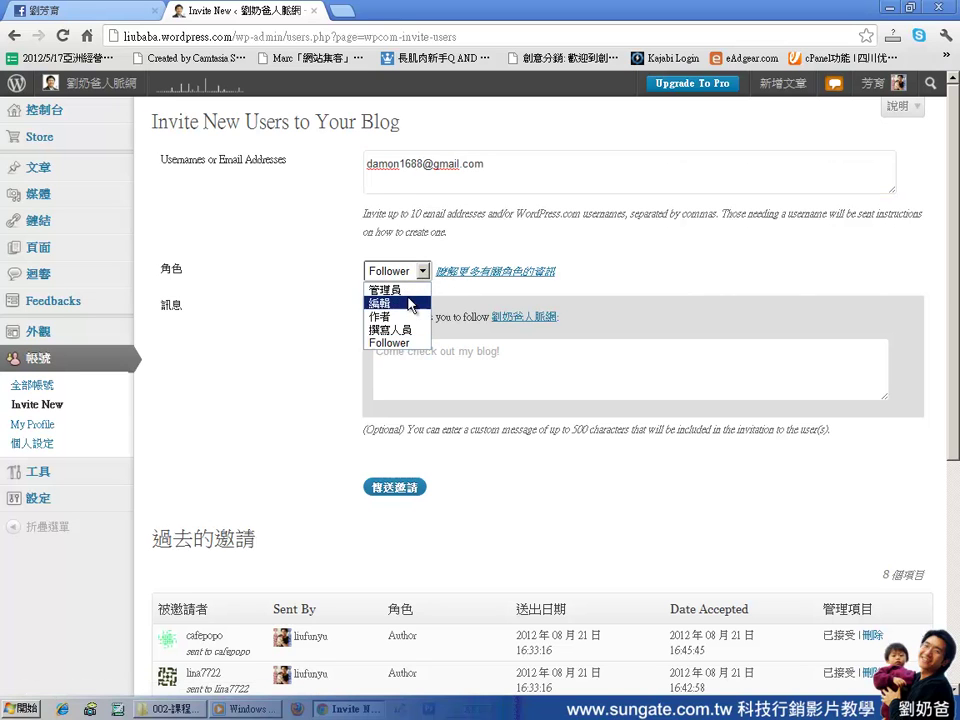
pyautogui.click(407, 316)
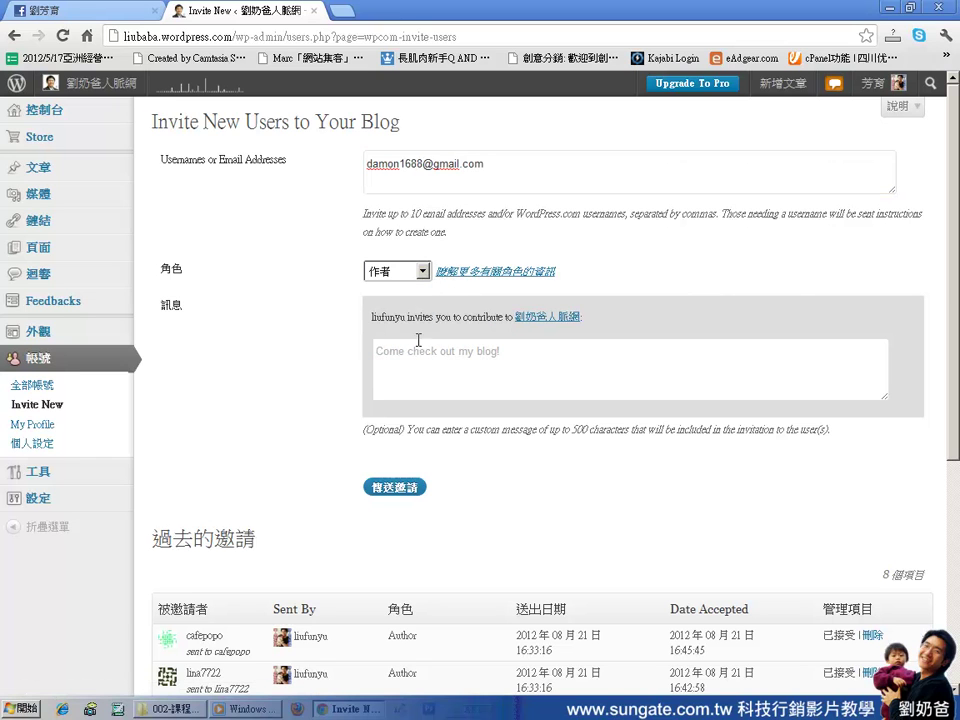
# Write a short Chinese message ending '邀請您進來當作者' and send the invitation
pyautogui.click(514, 356)
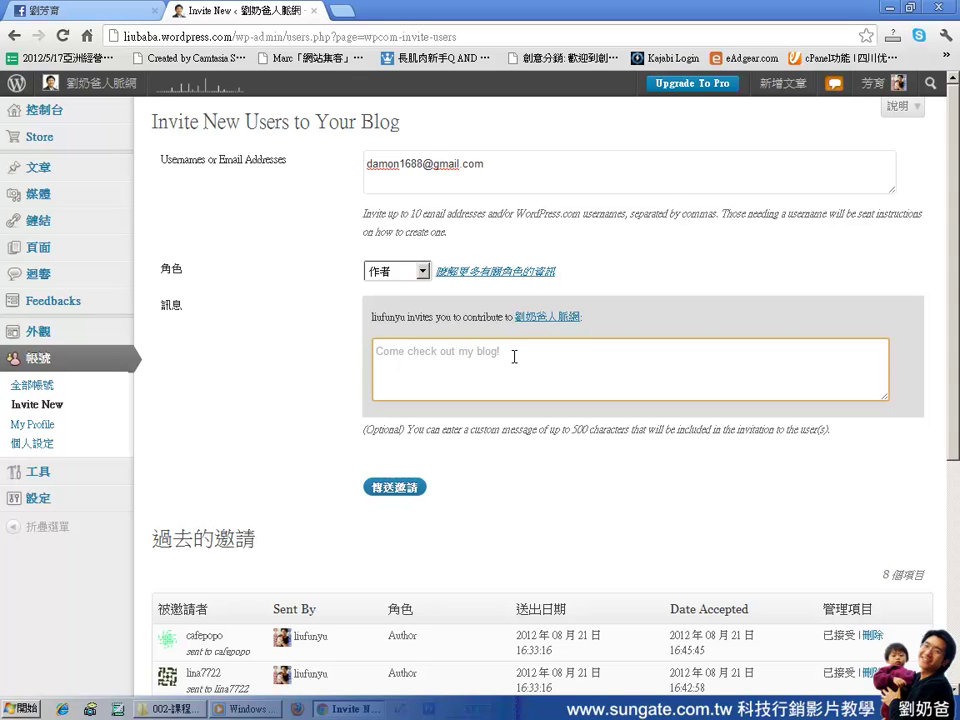
pyautogui.click(514, 357)
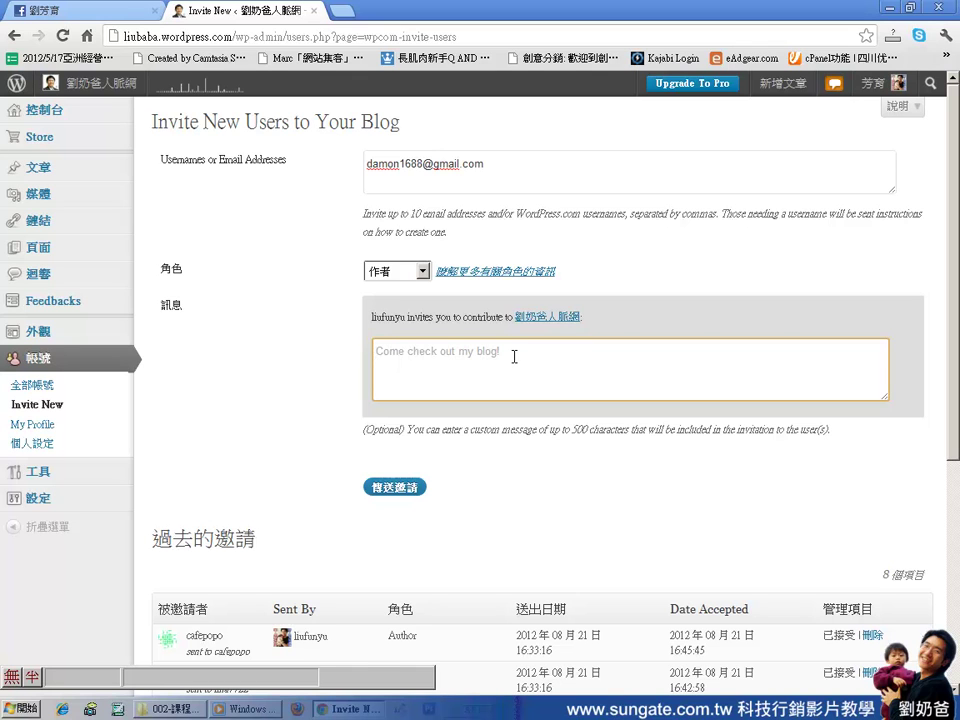
pyautogui.write('我是劉')
pyautogui.write('奶爸，ＰＤＦ')
pyautogui.write('邀請您ＶＷＮ')
pyautogui.write('進來當作')
pyautogui.write('者')
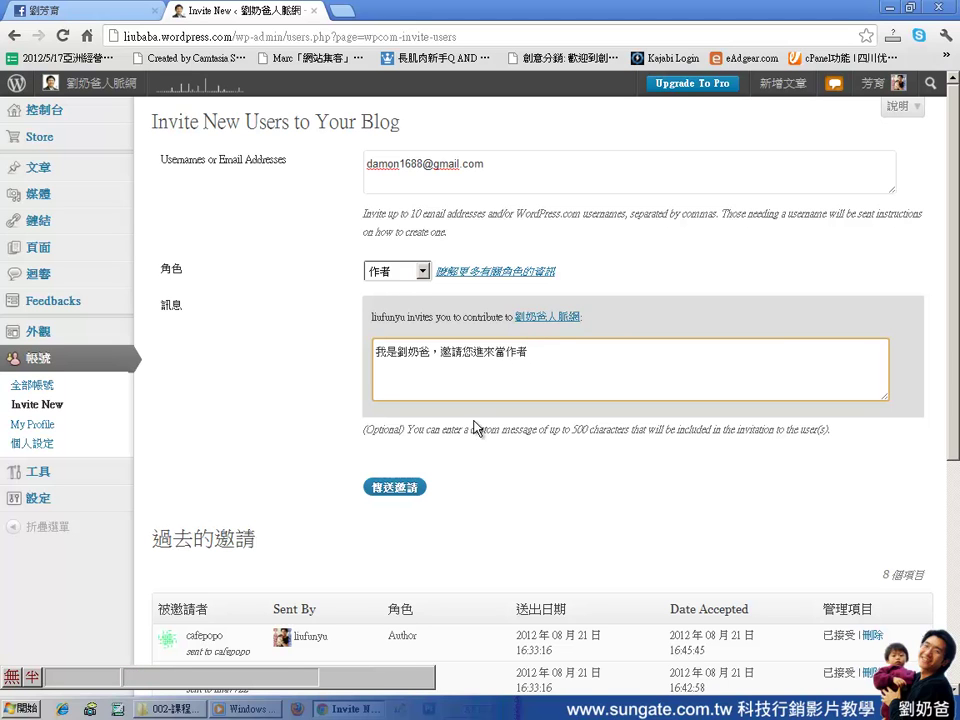
pyautogui.scroll(-3, 480, 440)
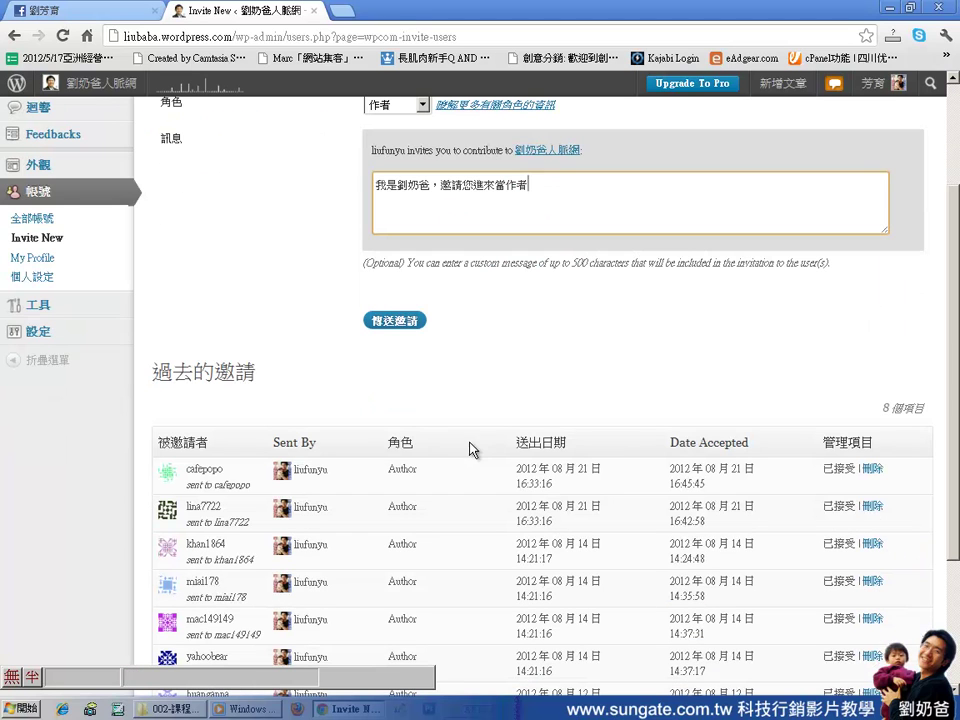
pyautogui.click(395, 325)
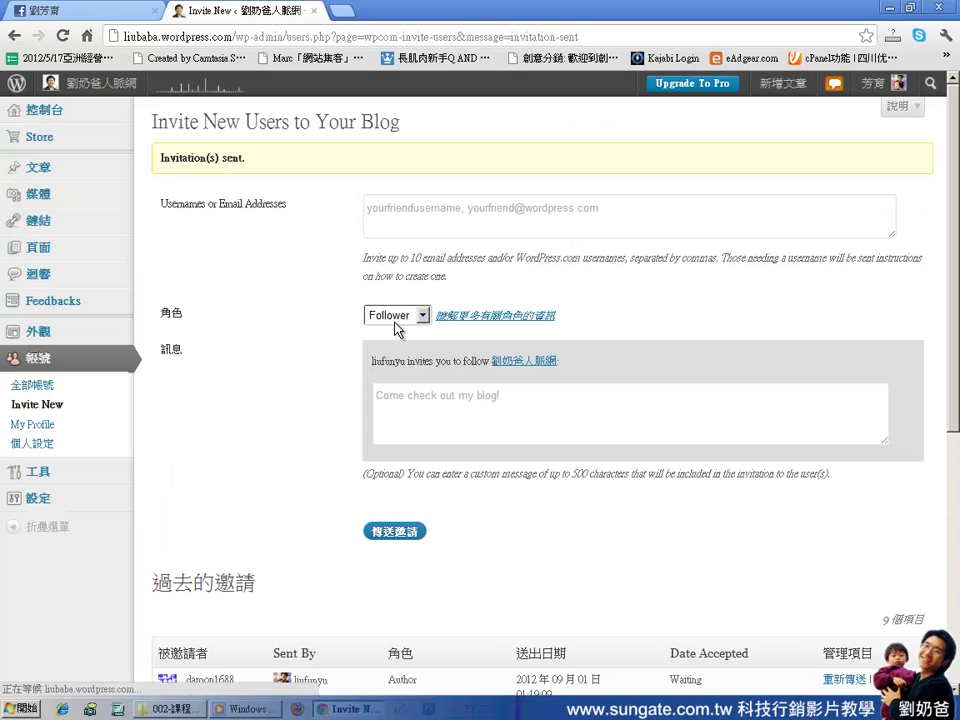
# In a new Chrome tab, go to gmail.com
pyautogui.scroll(-3, 537, 432)
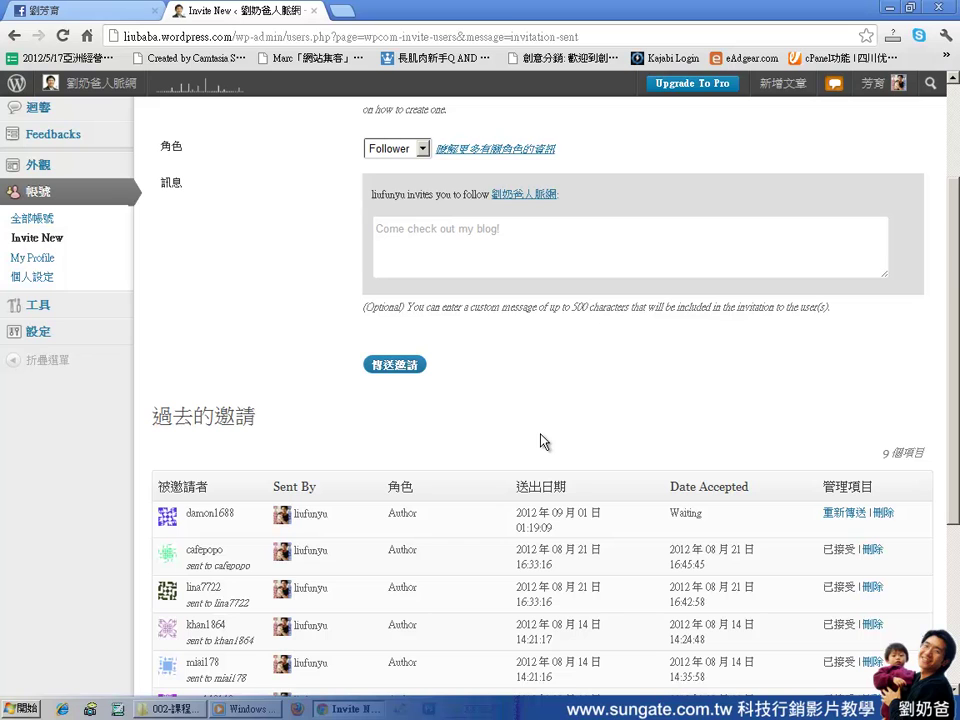
pyautogui.click(342, 10)
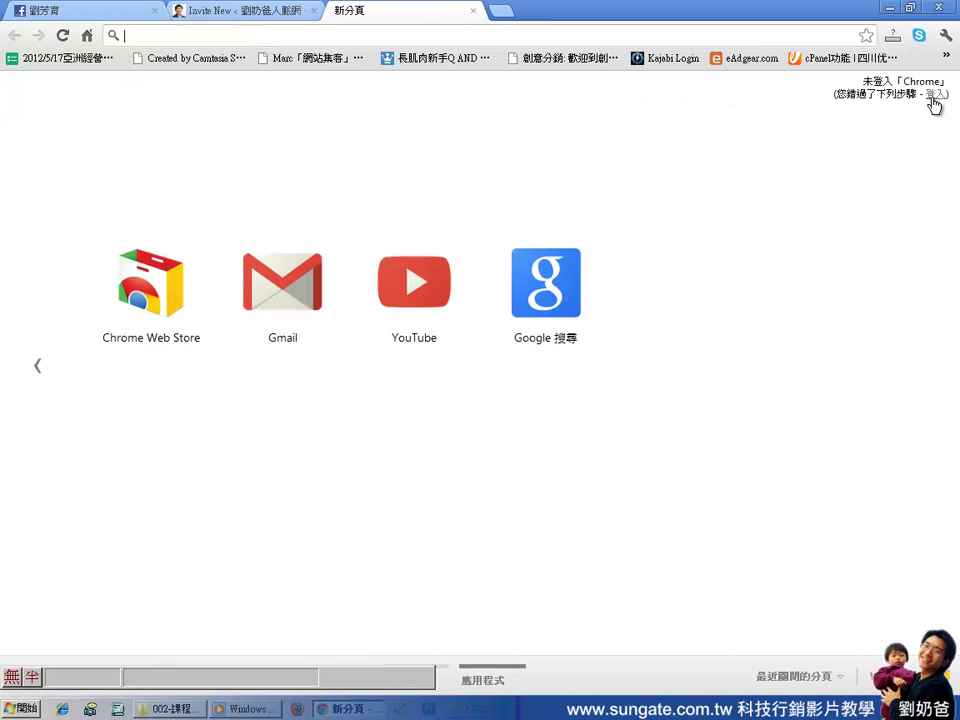
pyautogui.click(936, 94)
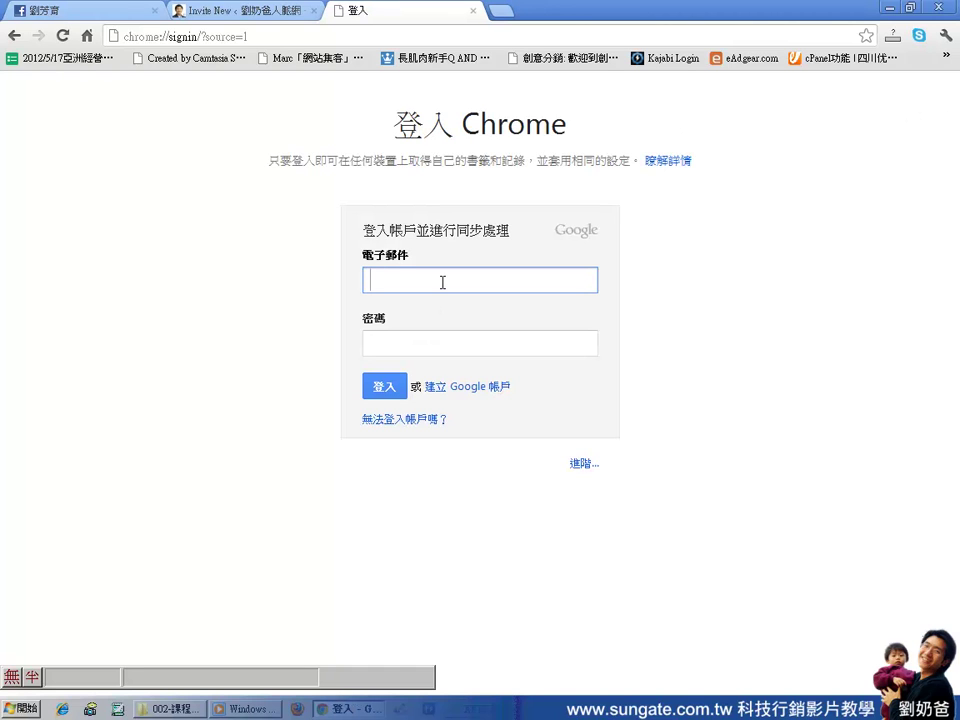
pyautogui.click(231, 38)
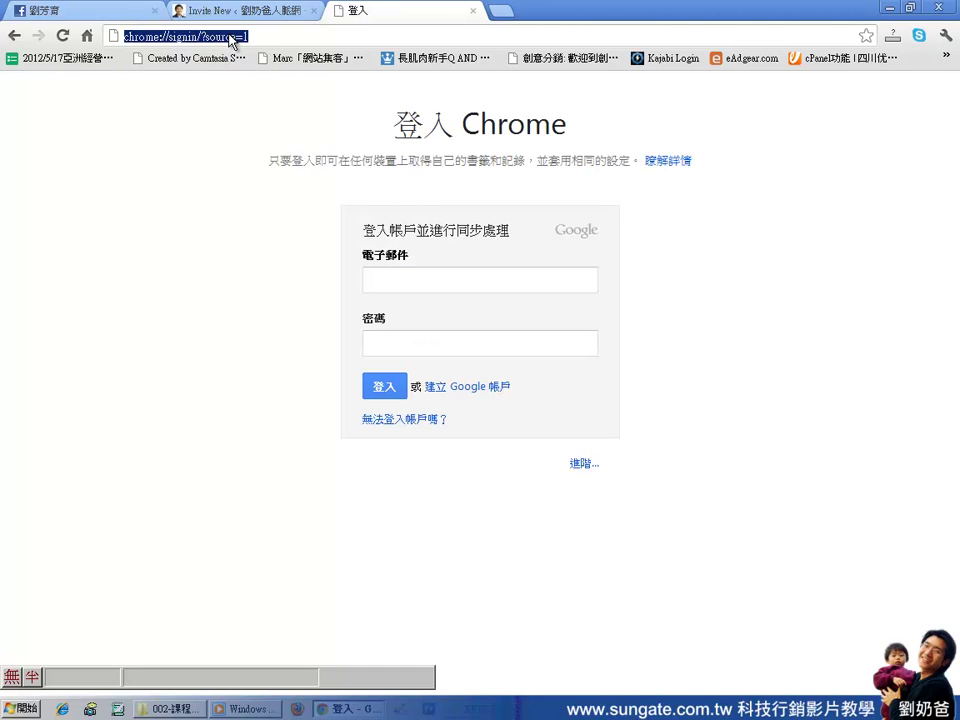
pyautogui.write('gmail.com')
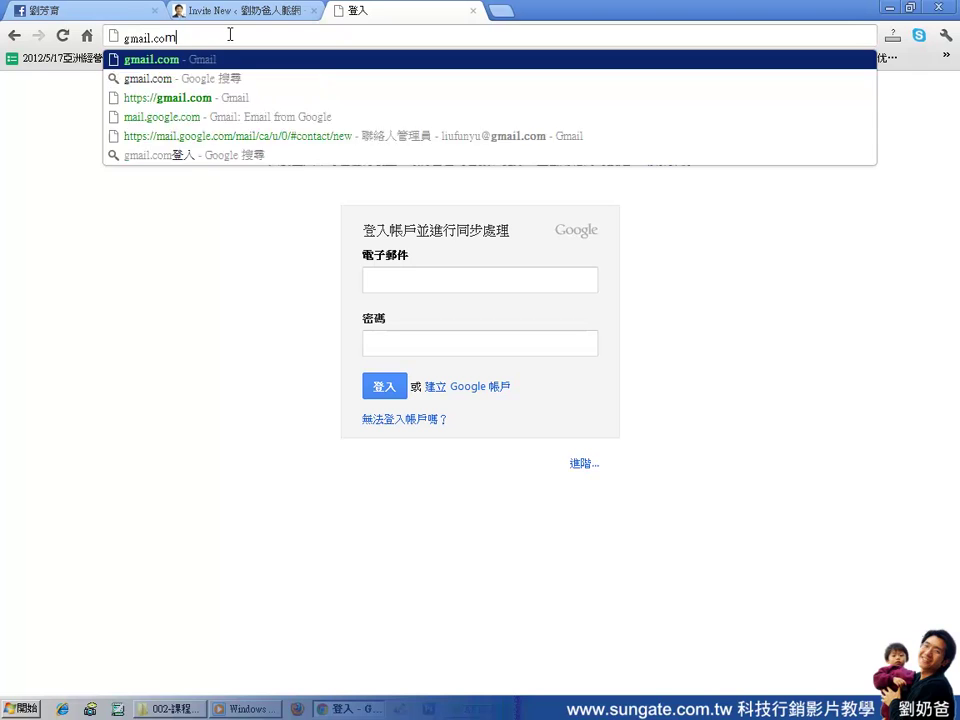
pyautogui.press('Return')
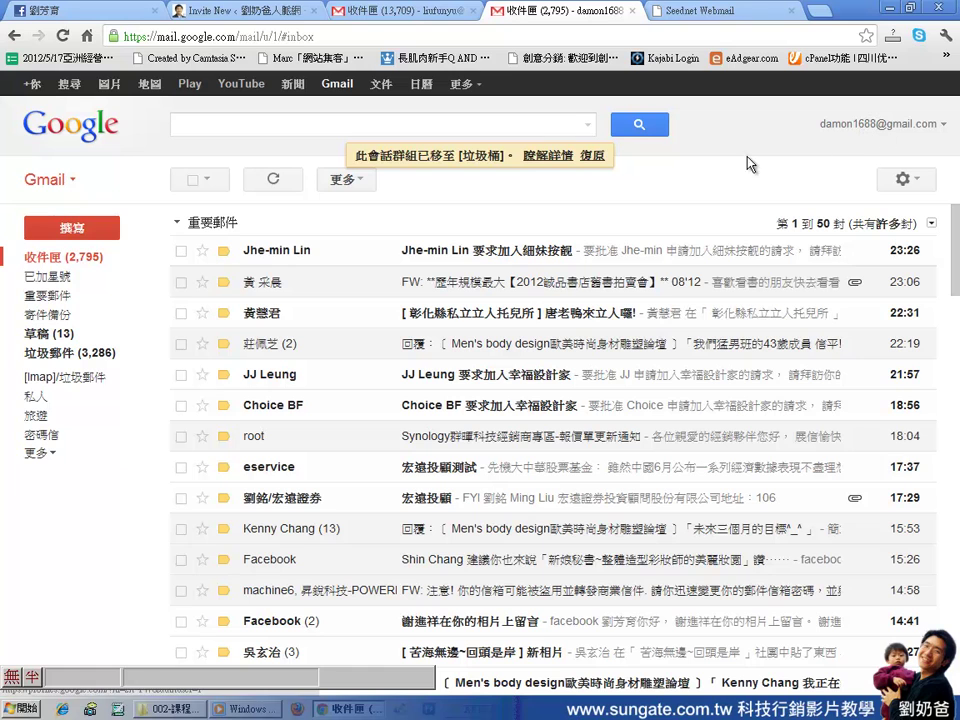
# Refresh the Gmail inbox and open the 垃圾郵件 spam folder
pyautogui.click(266, 179)
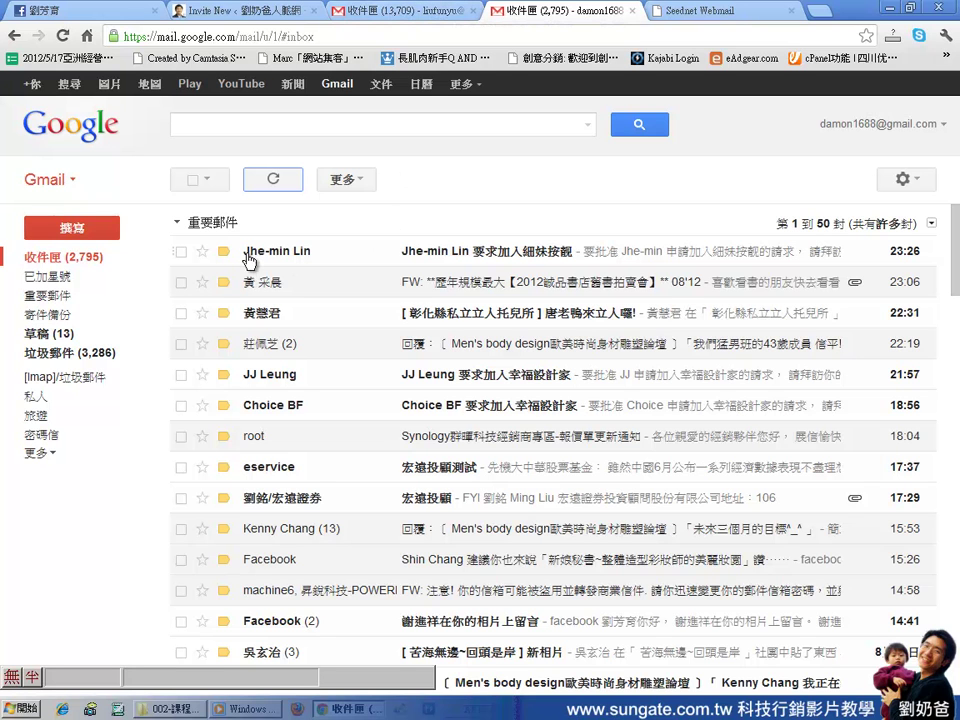
pyautogui.moveTo(245, 258)
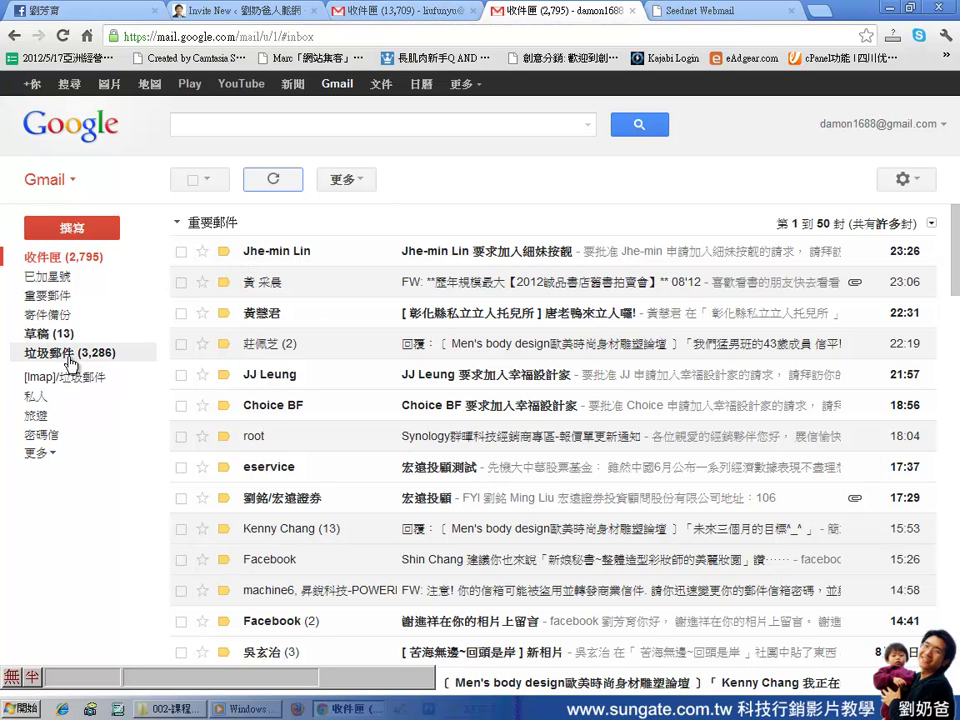
pyautogui.click(70, 354)
pyautogui.scroll(3, 95, 354)
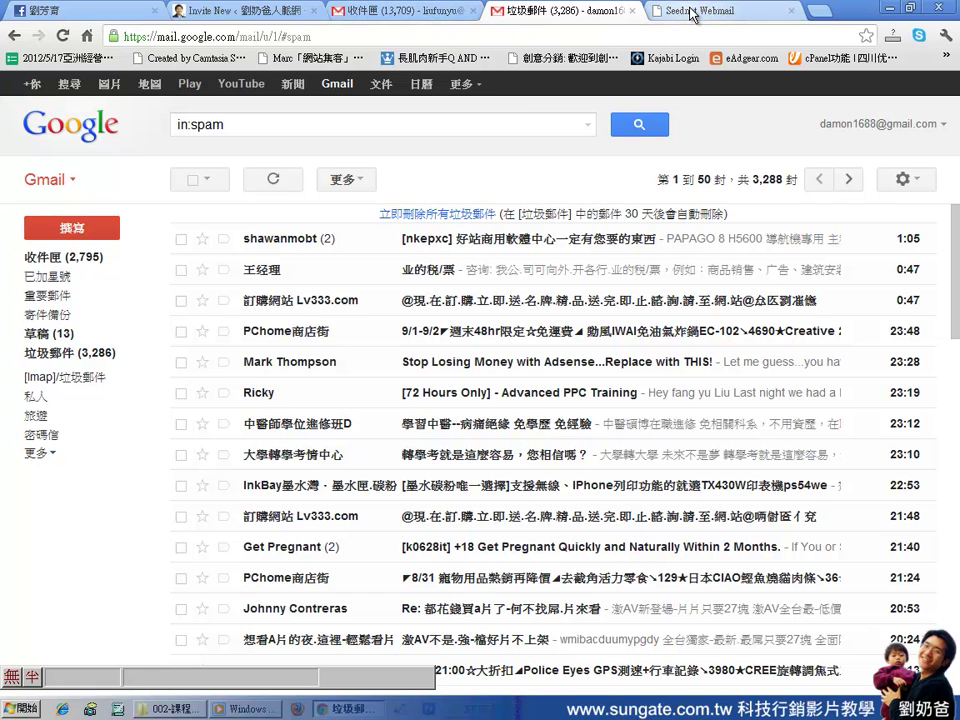
# Back on the WordPress invite page, enter another invitee's e-mail address with the 作者 role
pyautogui.click(268, 12)
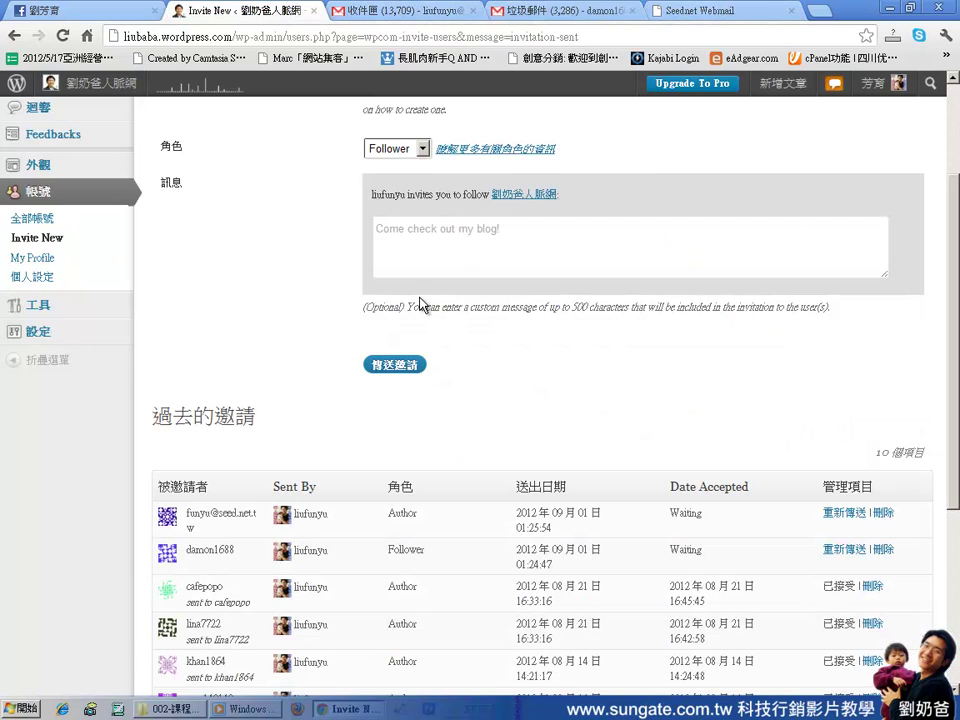
pyautogui.scroll(3, 583, 412)
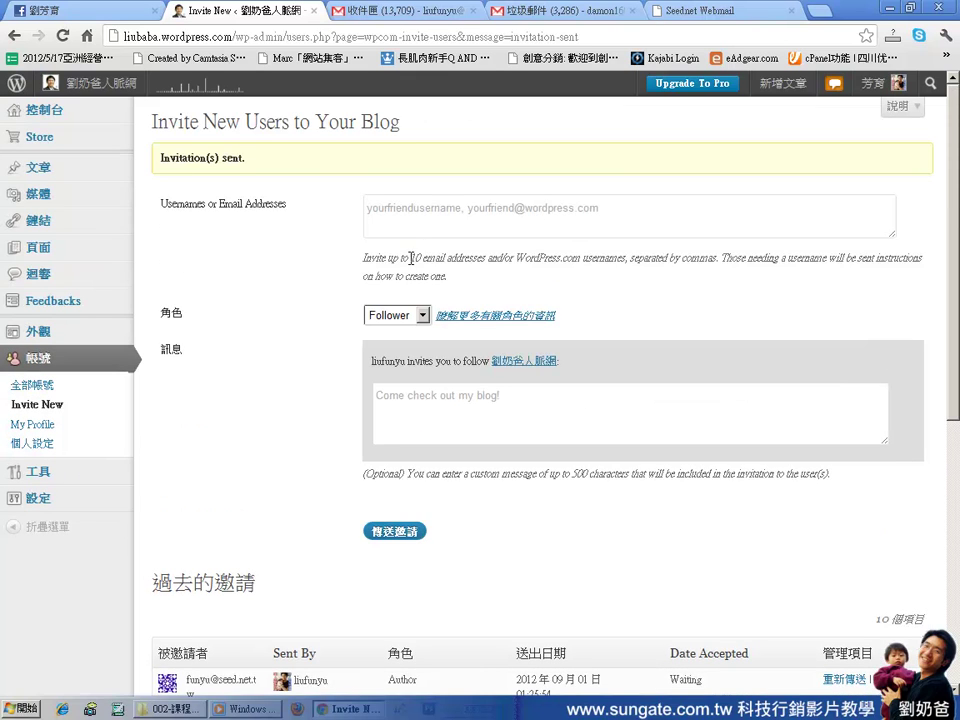
pyautogui.click(426, 213)
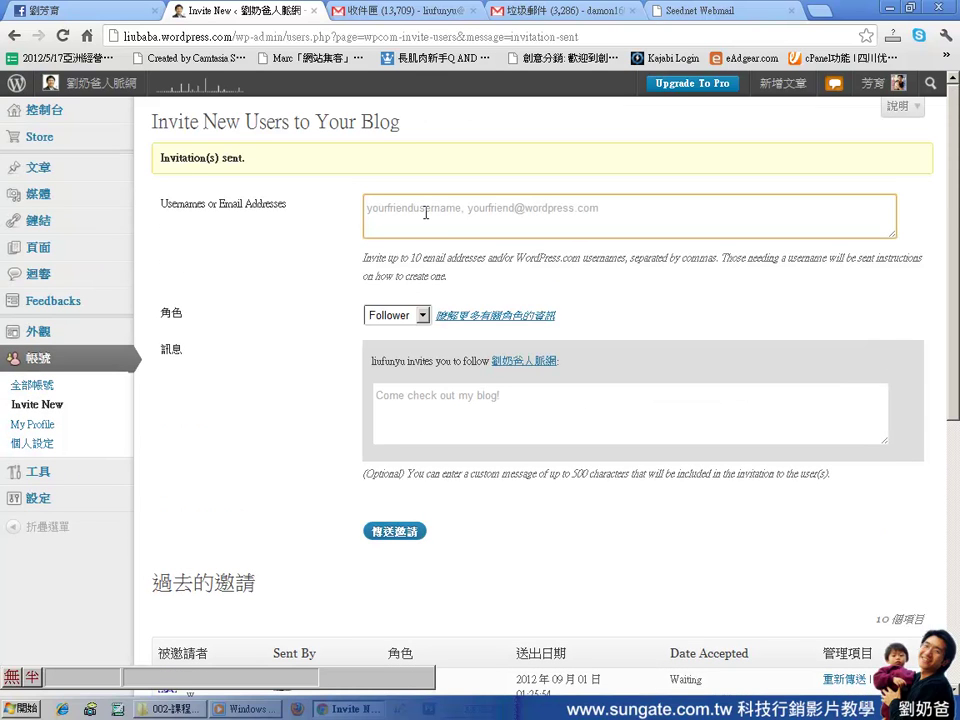
pyautogui.write('fu')
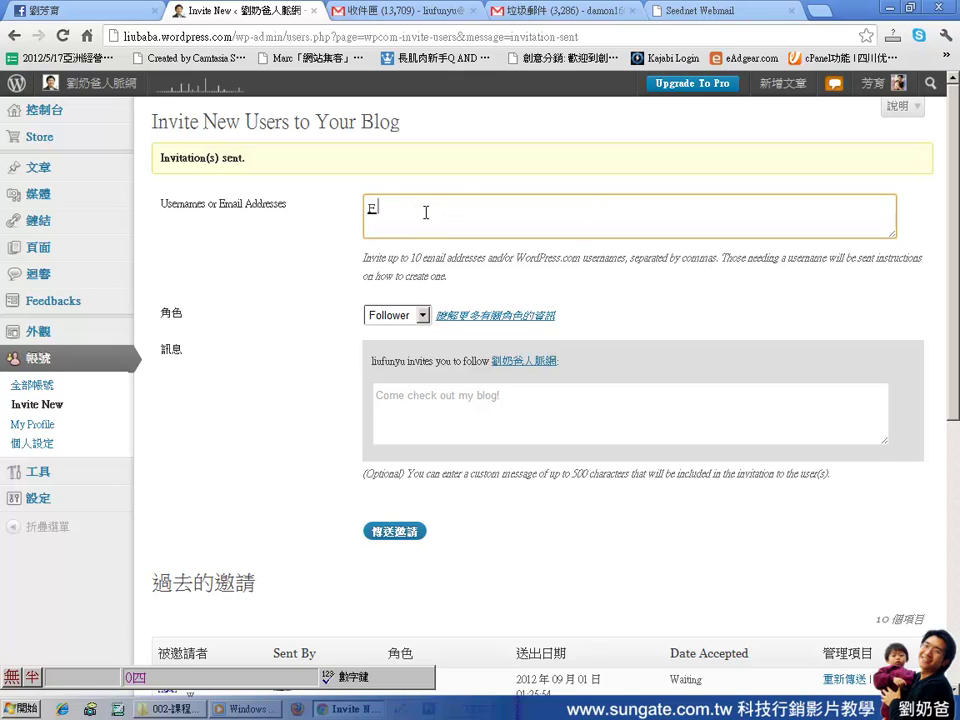
pyautogui.press('Escape')
pyautogui.hotkey('ctrl', 'space')
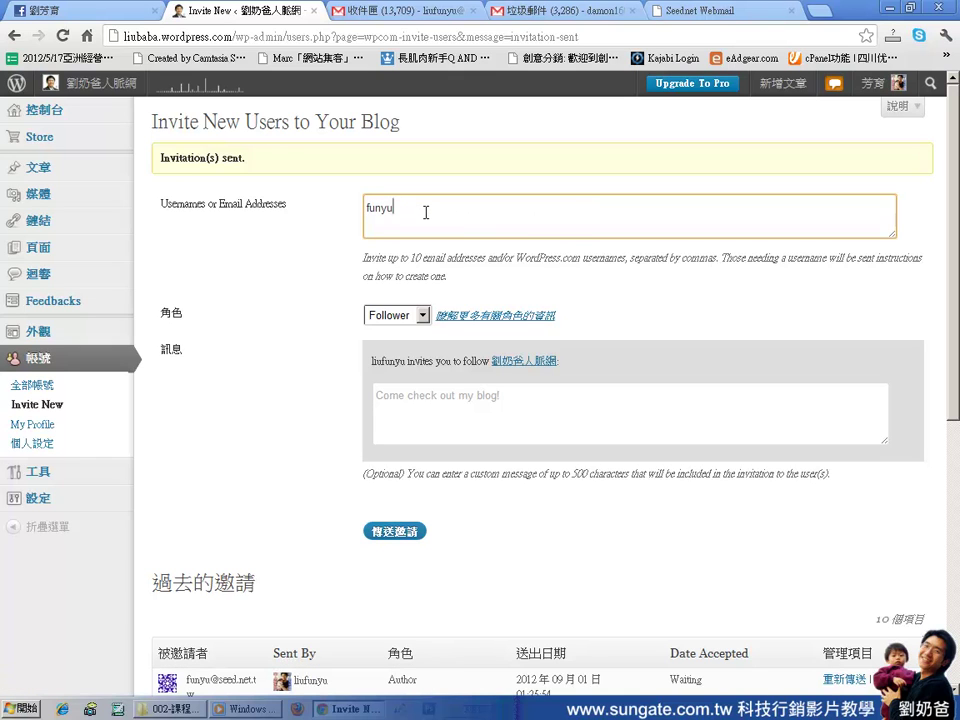
pyautogui.click(400, 315)
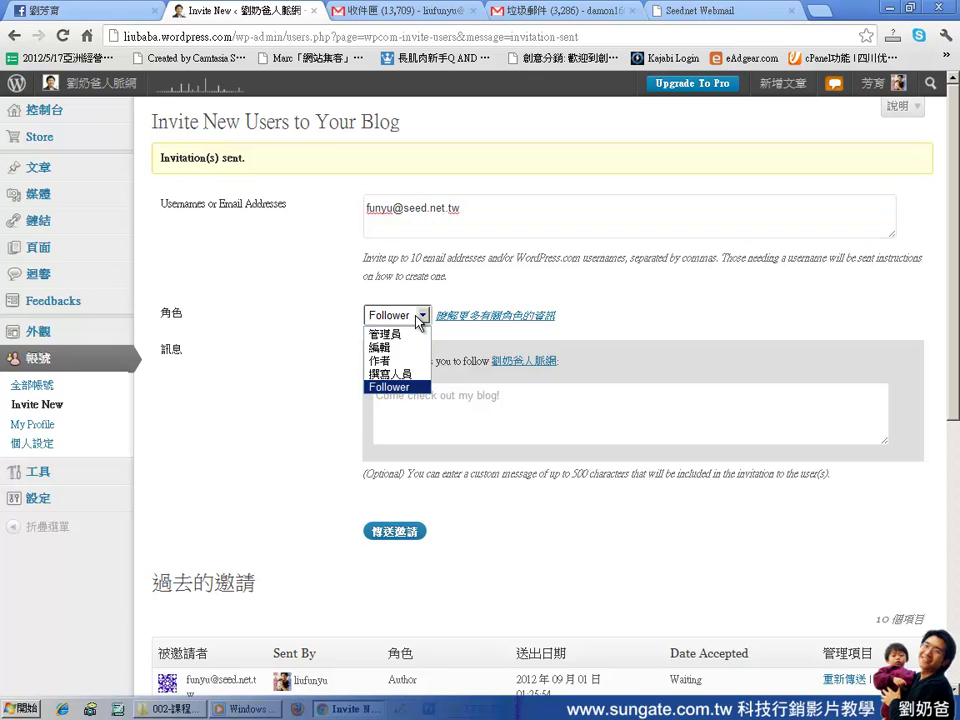
pyautogui.click(418, 358)
# Type a short Chinese invitation message and send the invitation
pyautogui.click(435, 401)
pyautogui.hotkey('ctrl', 'space')
pyautogui.write('劉G奶爸PDpf')
pyautogui.press('Escape')
pyautogui.write('pd')
pyautogui.press('space')
pyautogui.write('請')
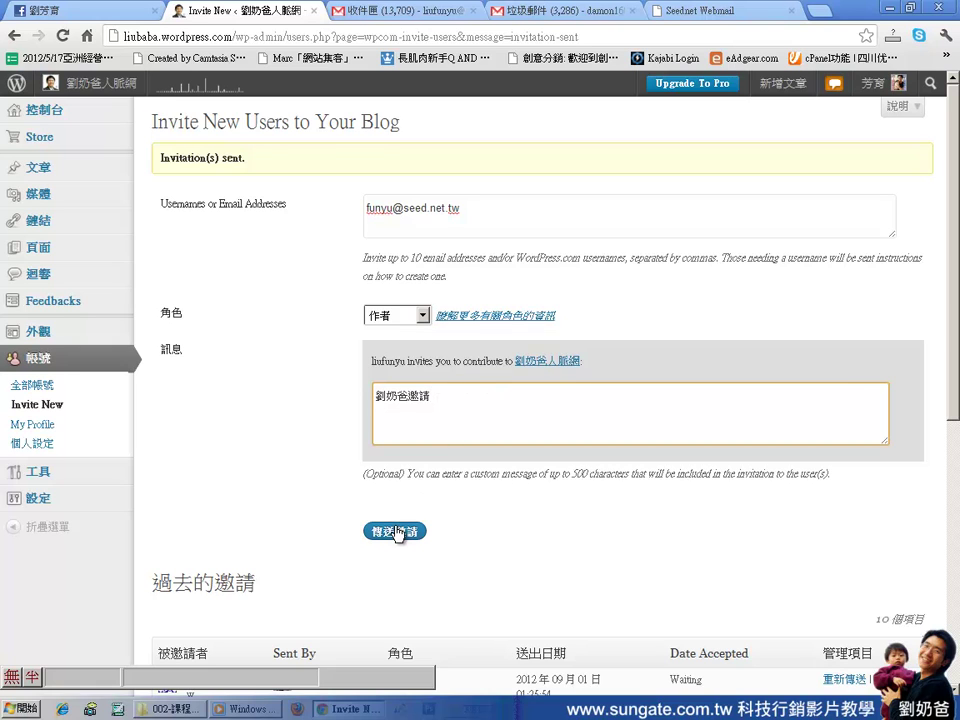
pyautogui.click(396, 531)
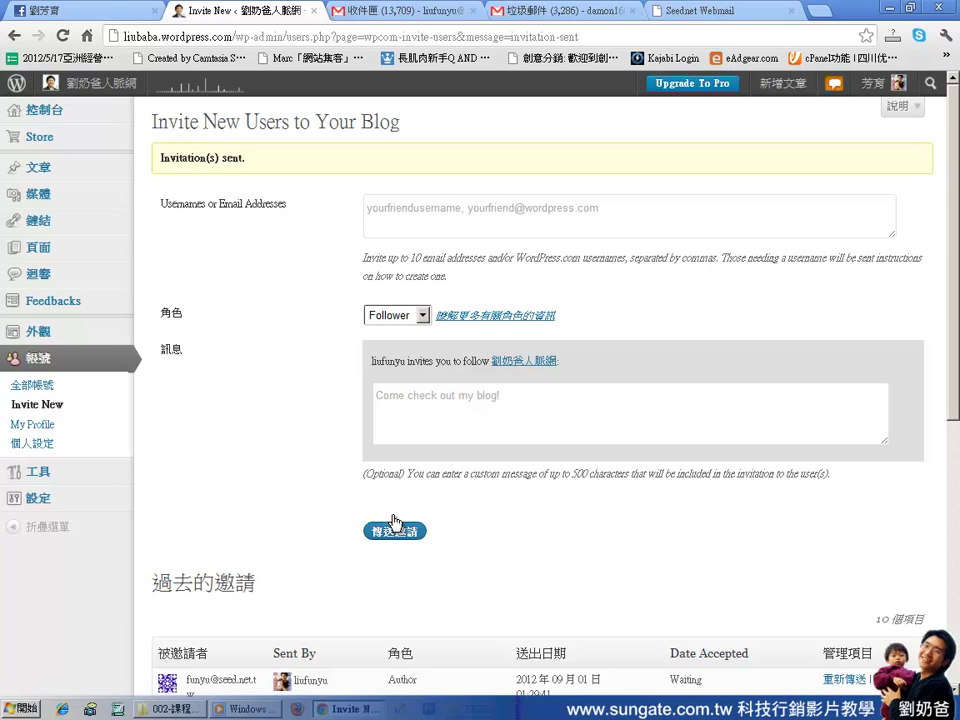
# Check under 過去的邀請 that the new invite shows Author and Waiting, then switch to Seednet Webmail
pyautogui.scroll(-1, 430, 511)
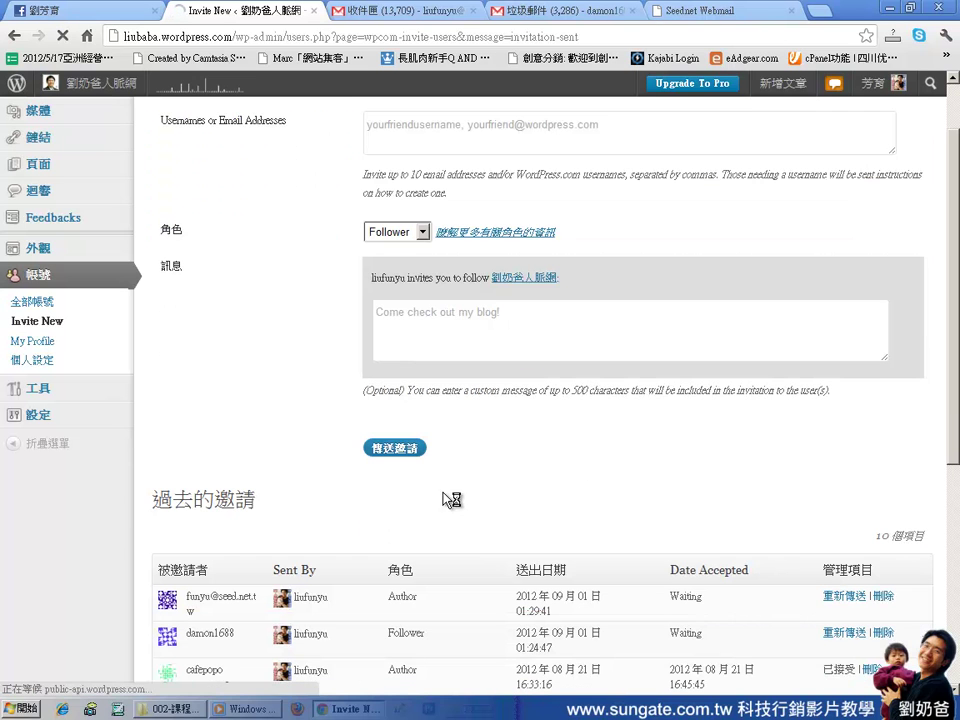
pyautogui.scroll(-1, 491, 483)
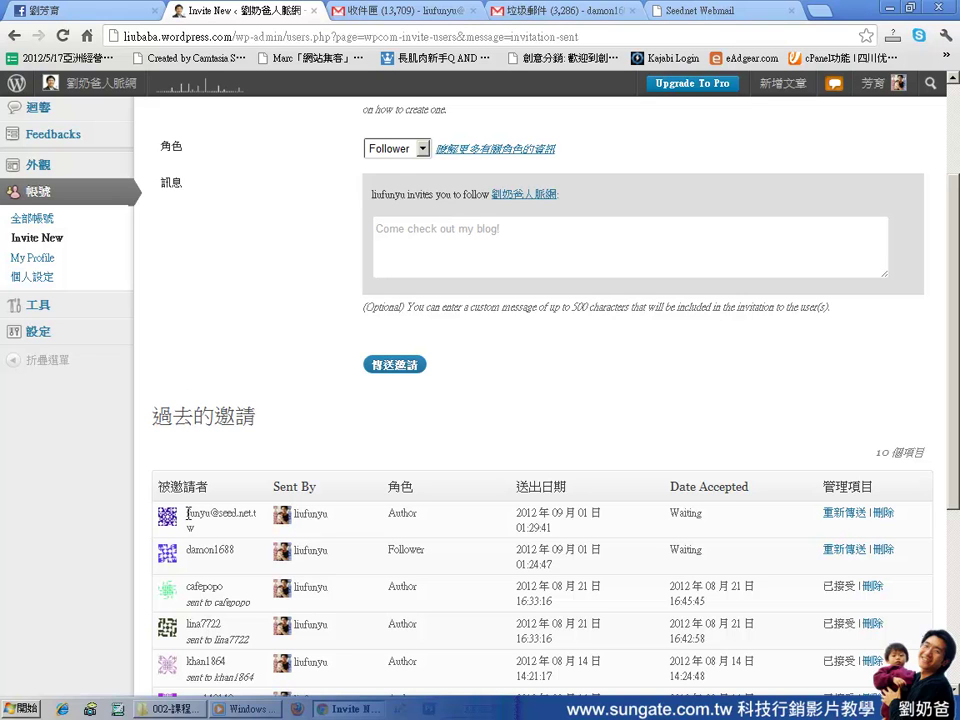
pyautogui.moveTo(187, 513); pyautogui.dragTo(214, 524)
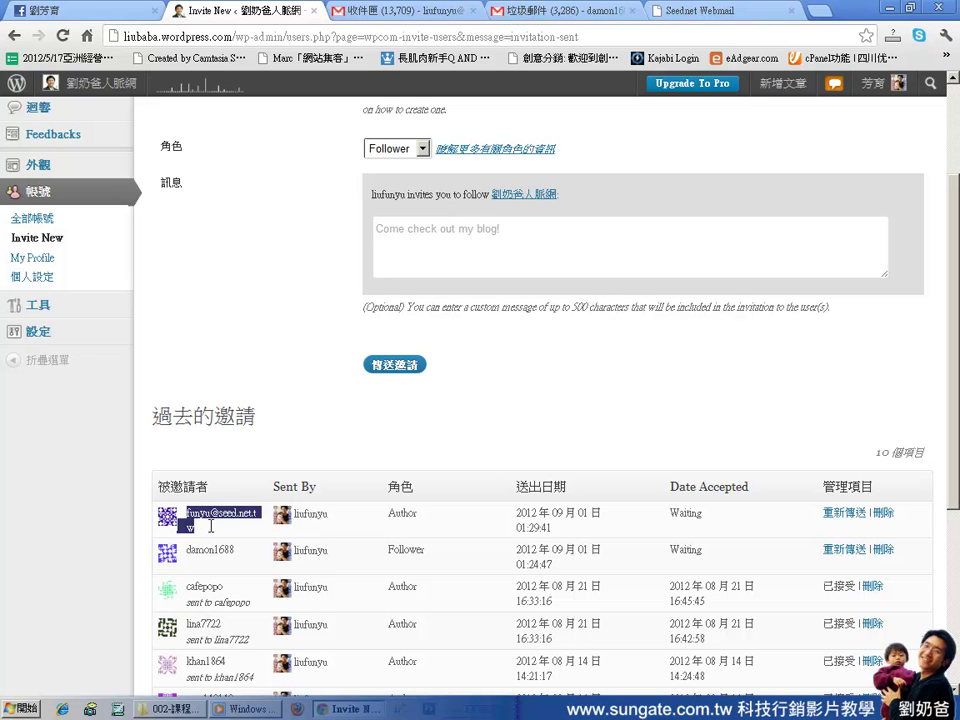
pyautogui.doubleClick(393, 516)
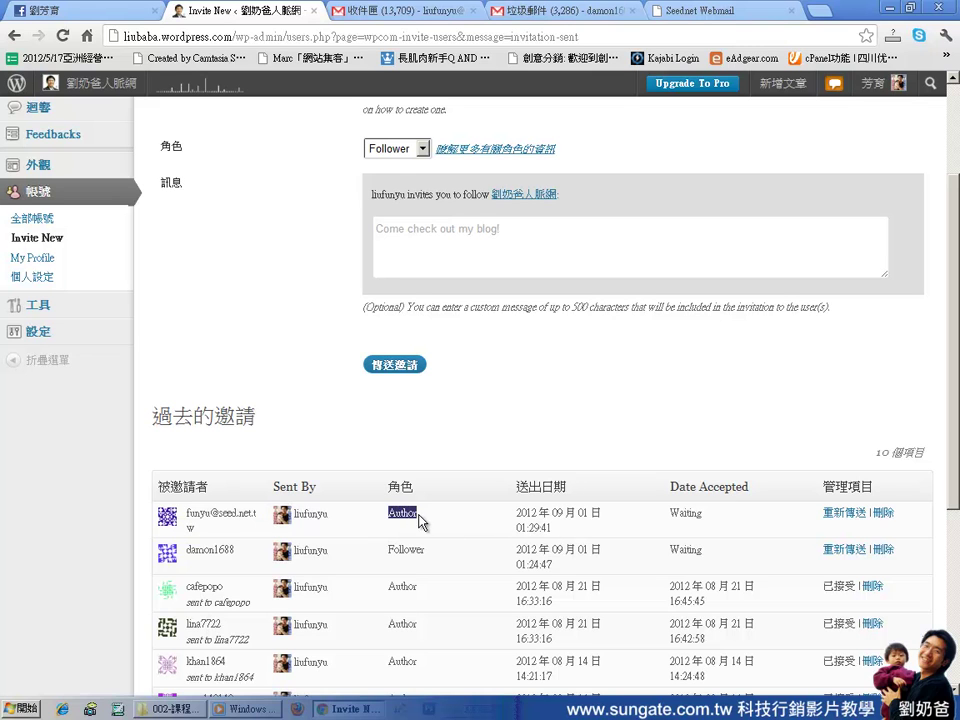
pyautogui.doubleClick(685, 514)
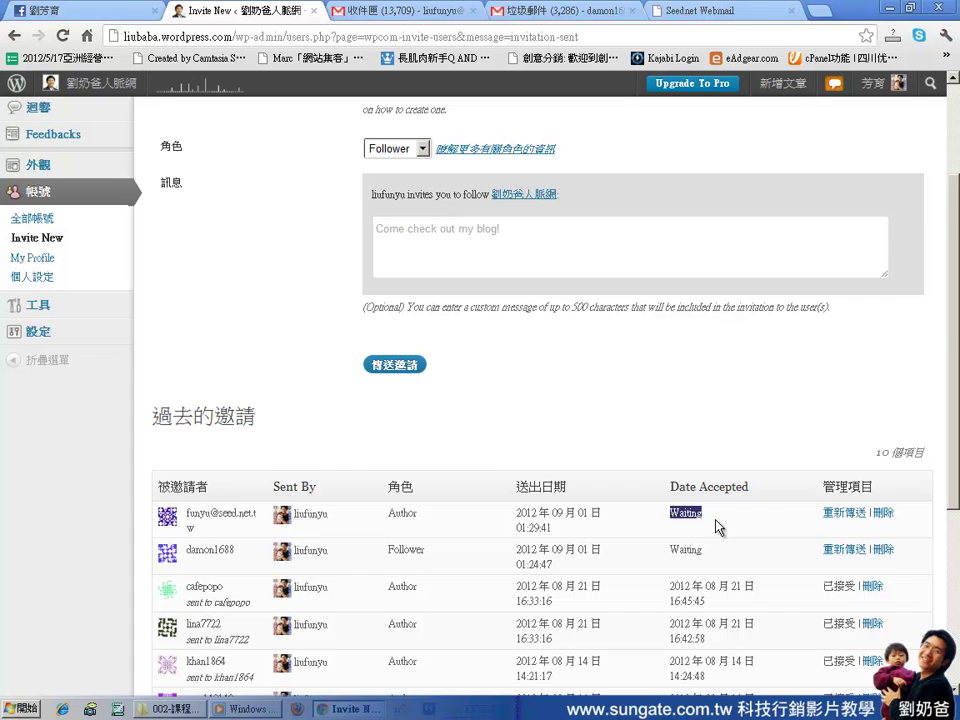
pyautogui.scroll(2, 707, 525)
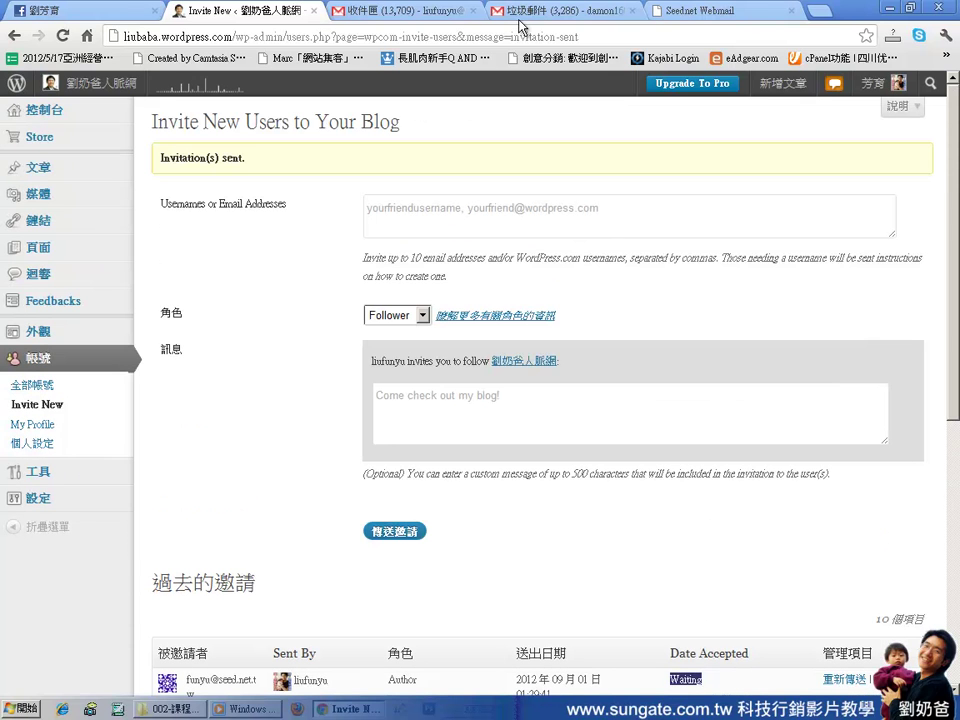
pyautogui.click(685, 17)
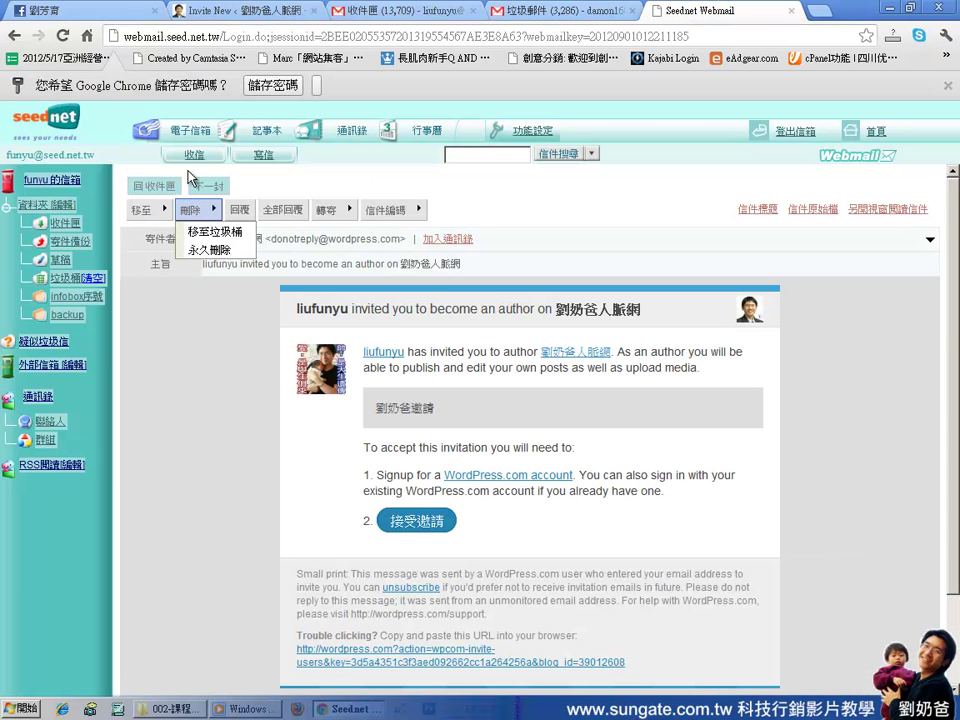
# Fetch mail, open the WordPress author invitation, and follow its WordPress.com account sign-up link
pyautogui.click(193, 159)
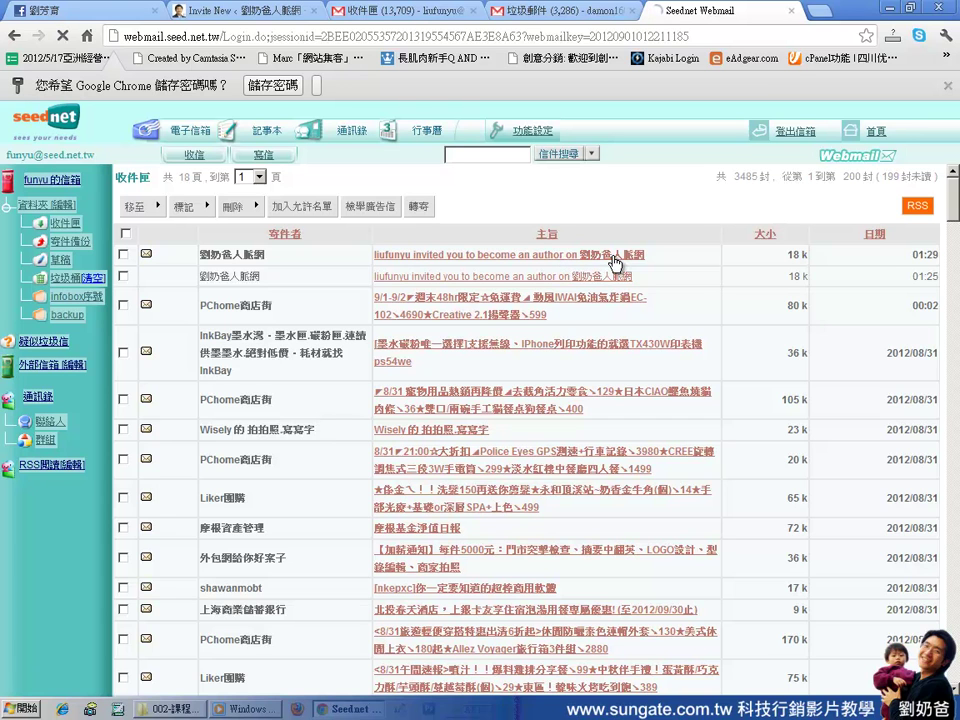
pyautogui.click(614, 262)
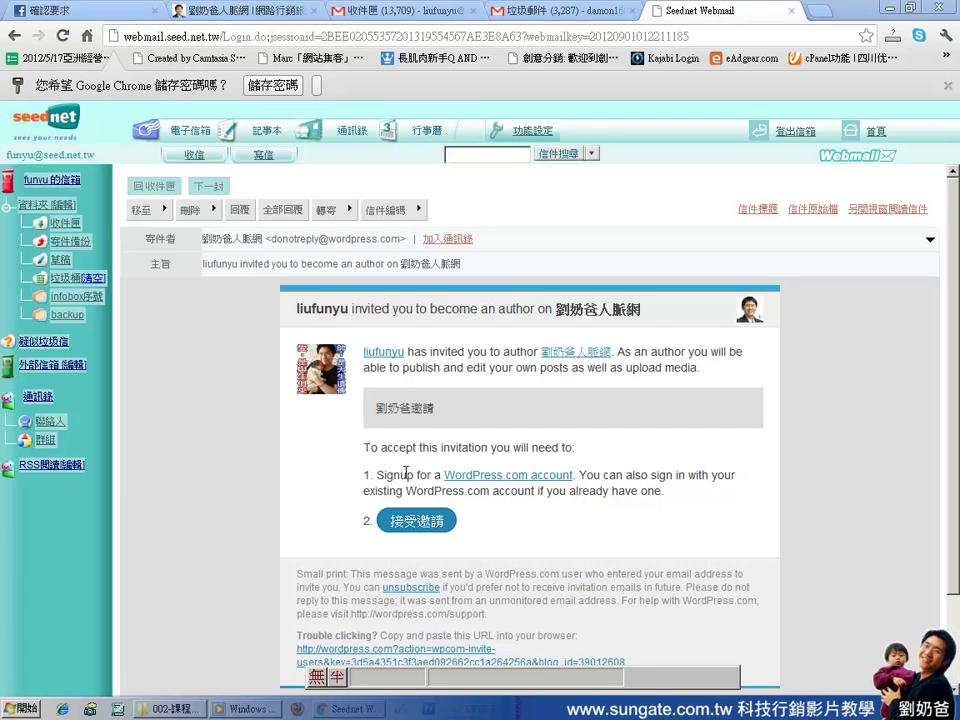
pyautogui.moveTo(413, 475); pyautogui.dragTo(364, 475)
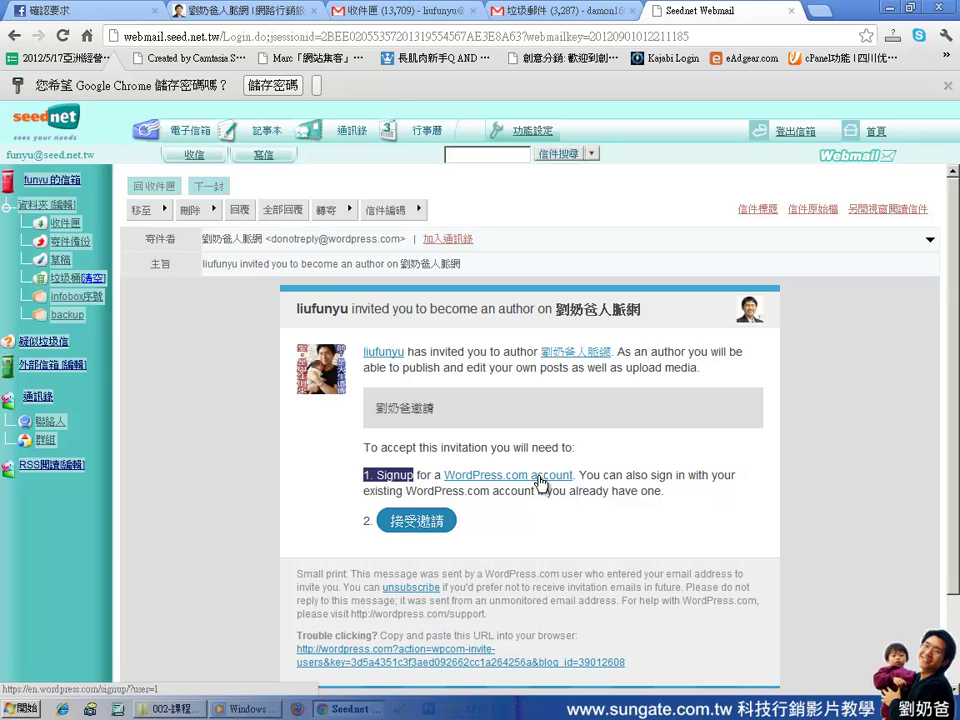
pyautogui.click(541, 477)
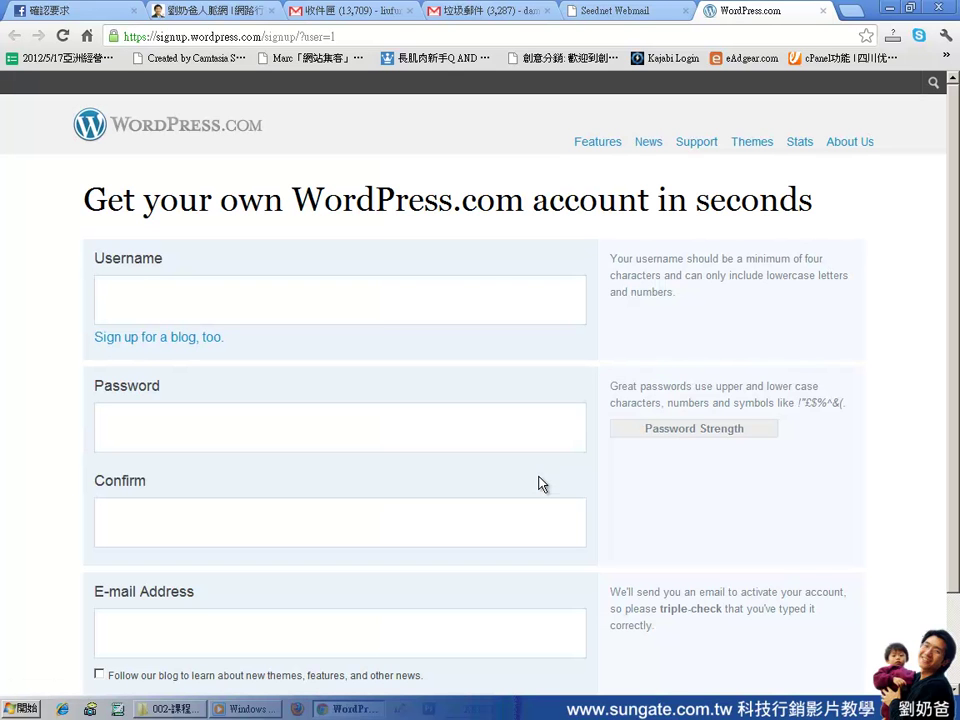
# Enter a username, appending the digits 168 until WordPress.com accepts it as available
pyautogui.click(402, 301)
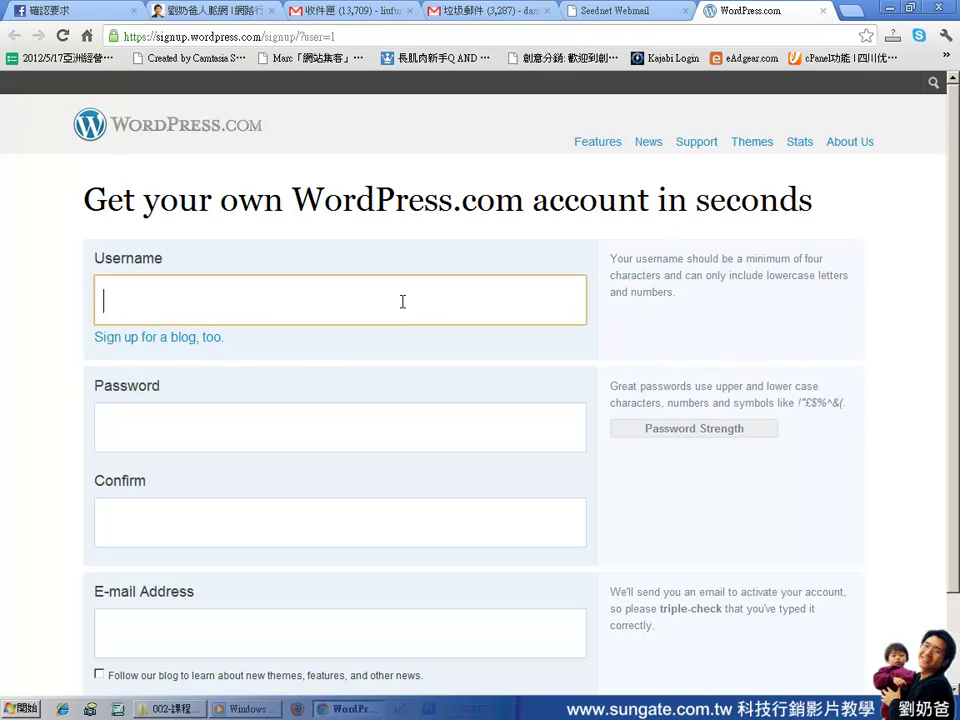
pyautogui.write('funyu')
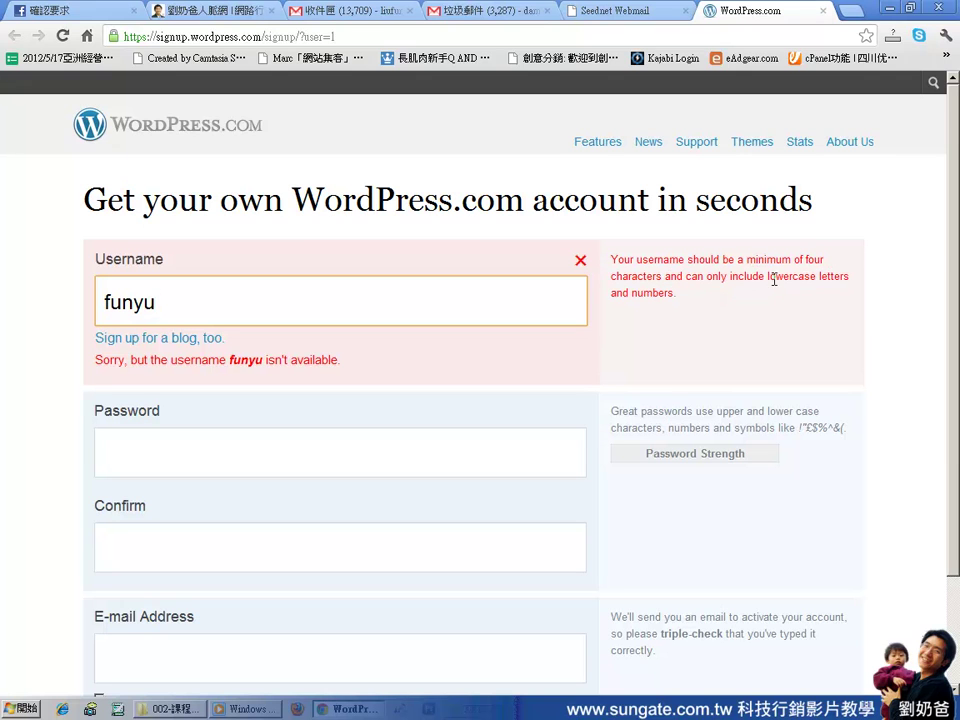
pyautogui.moveTo(632, 293); pyautogui.dragTo(676, 293)
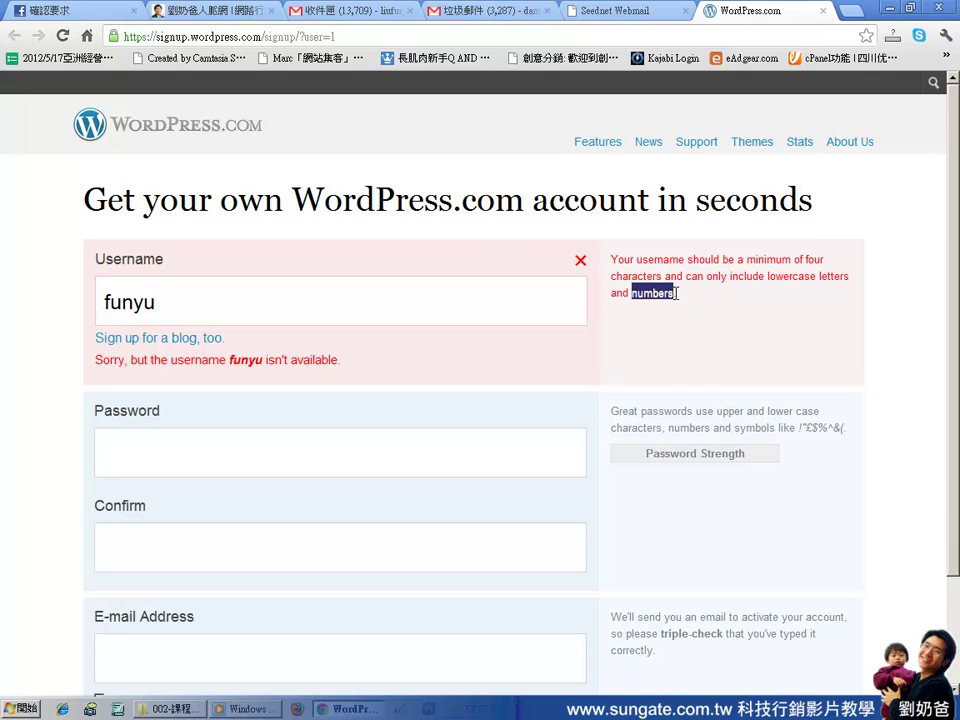
pyautogui.click(238, 306)
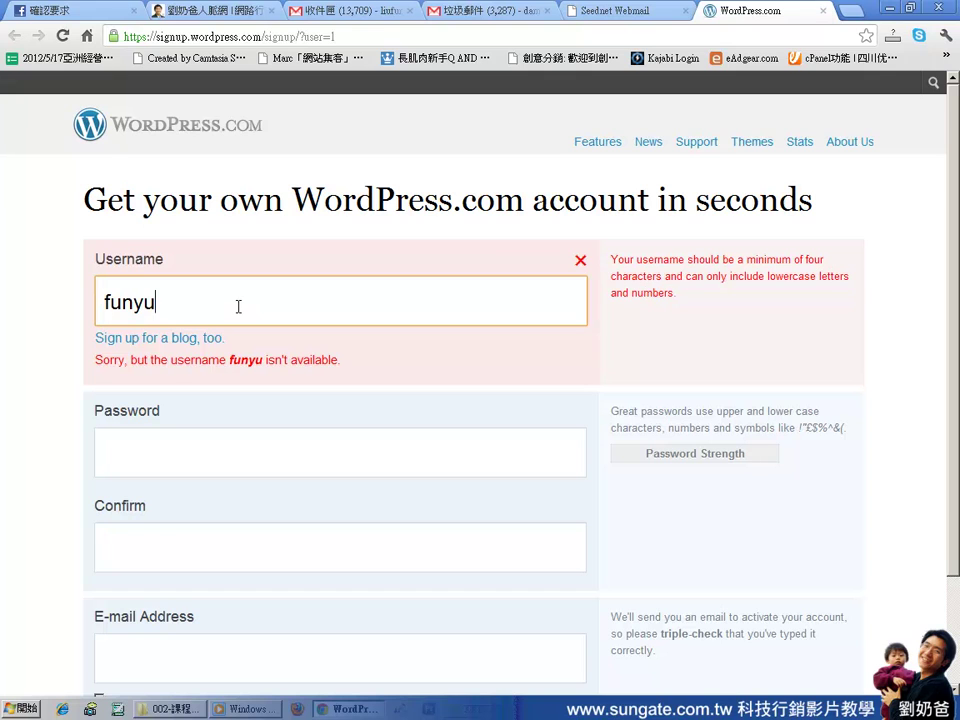
pyautogui.write('168')
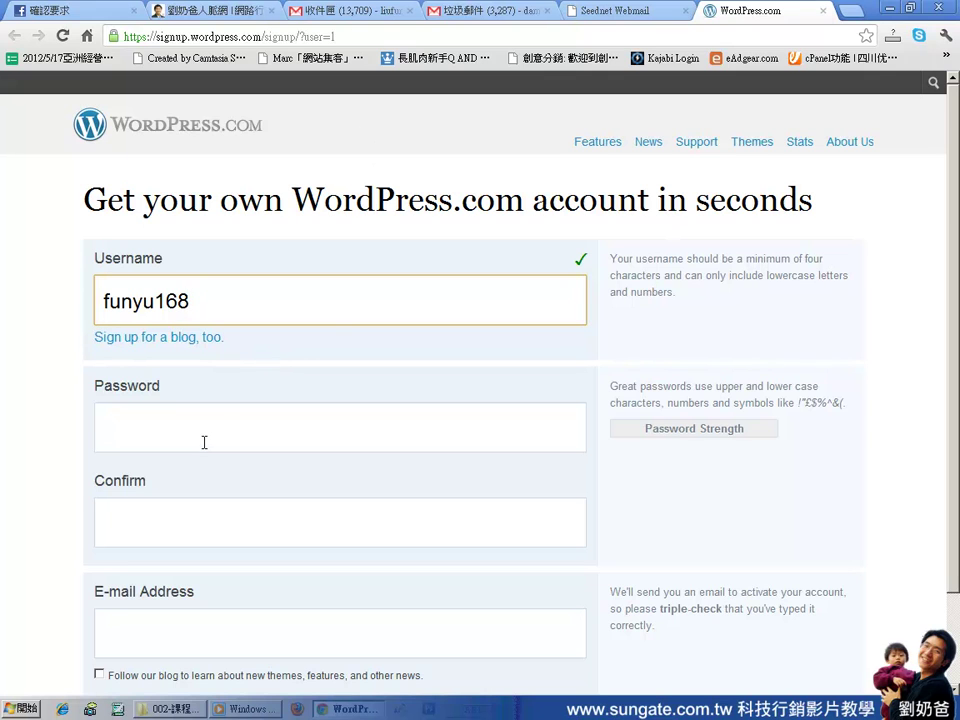
pyautogui.click(143, 345)
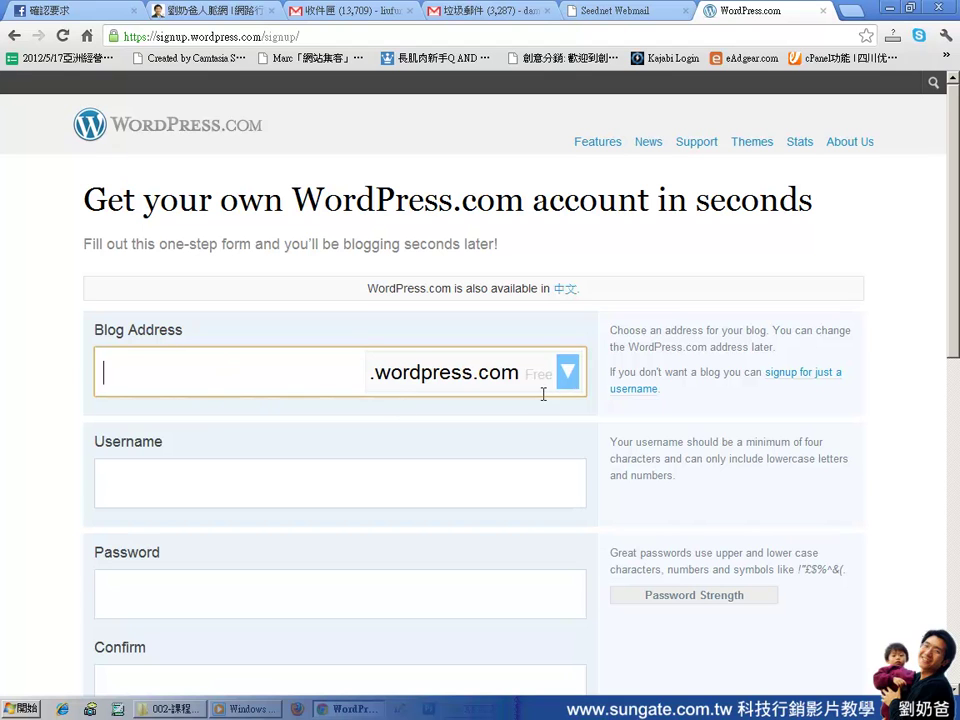
pyautogui.click(16, 38)
pyautogui.click(230, 299)
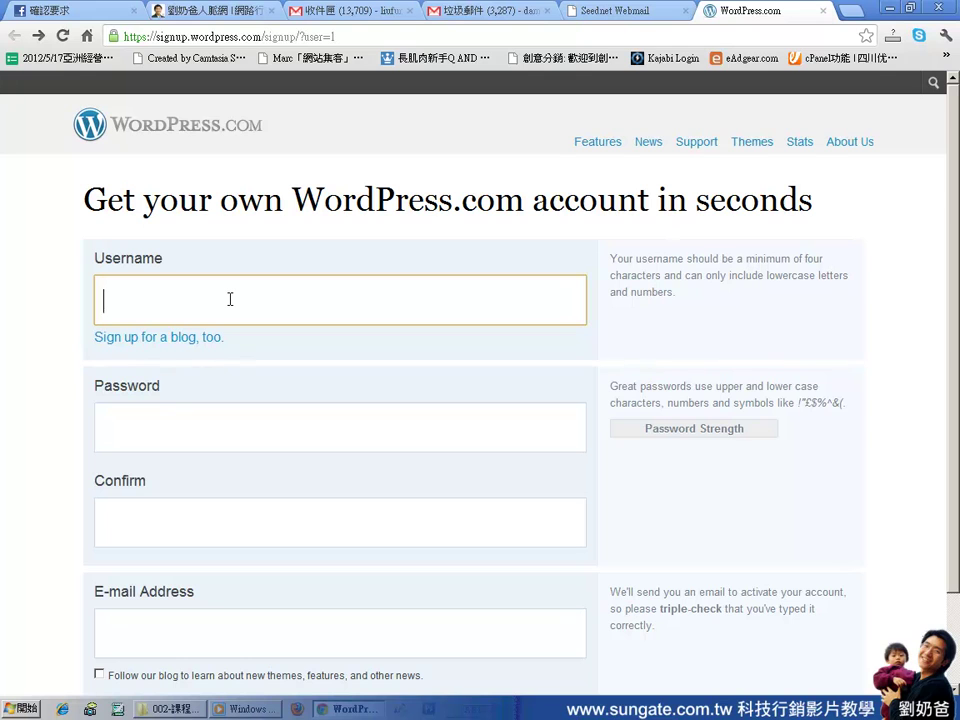
pyautogui.write('funyu168')
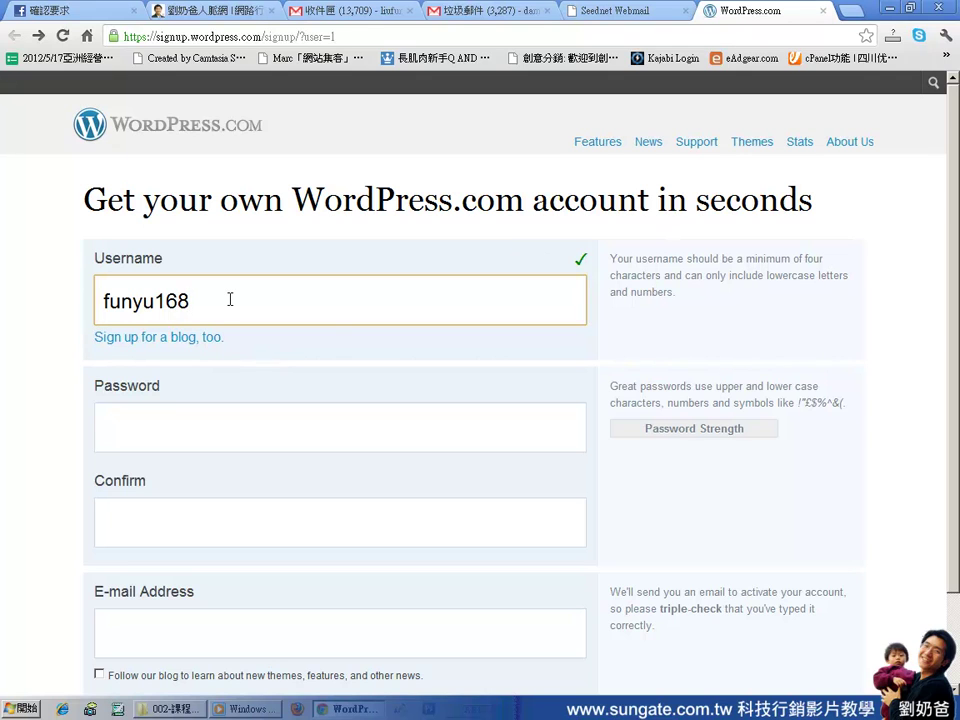
# Fill in the account password, its confirmation, and the e-mail address
pyautogui.click(192, 430)
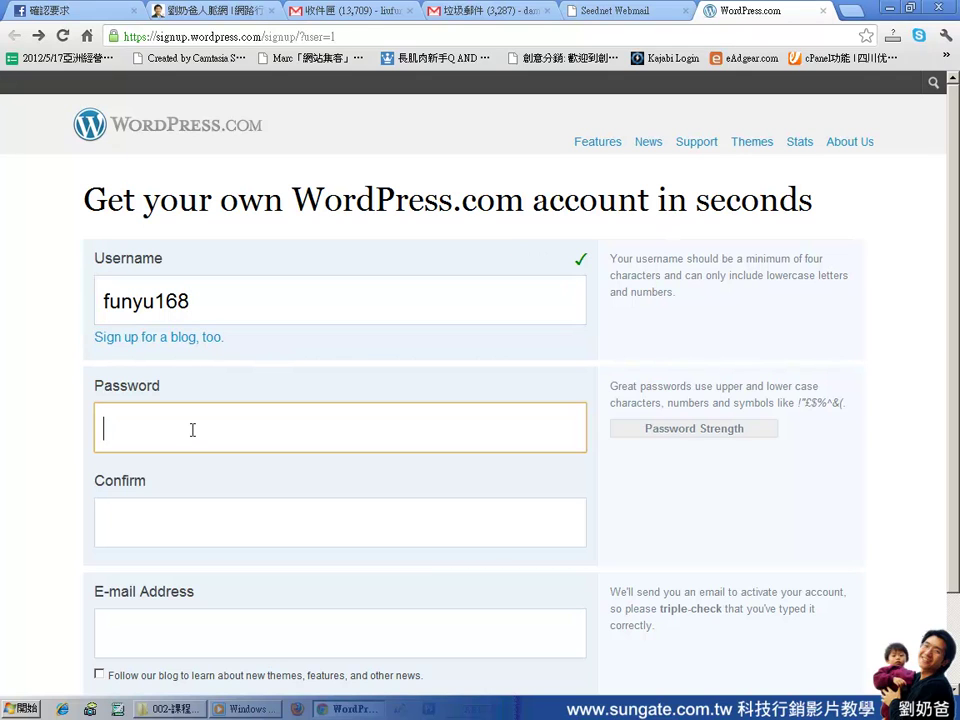
pyautogui.write('********')
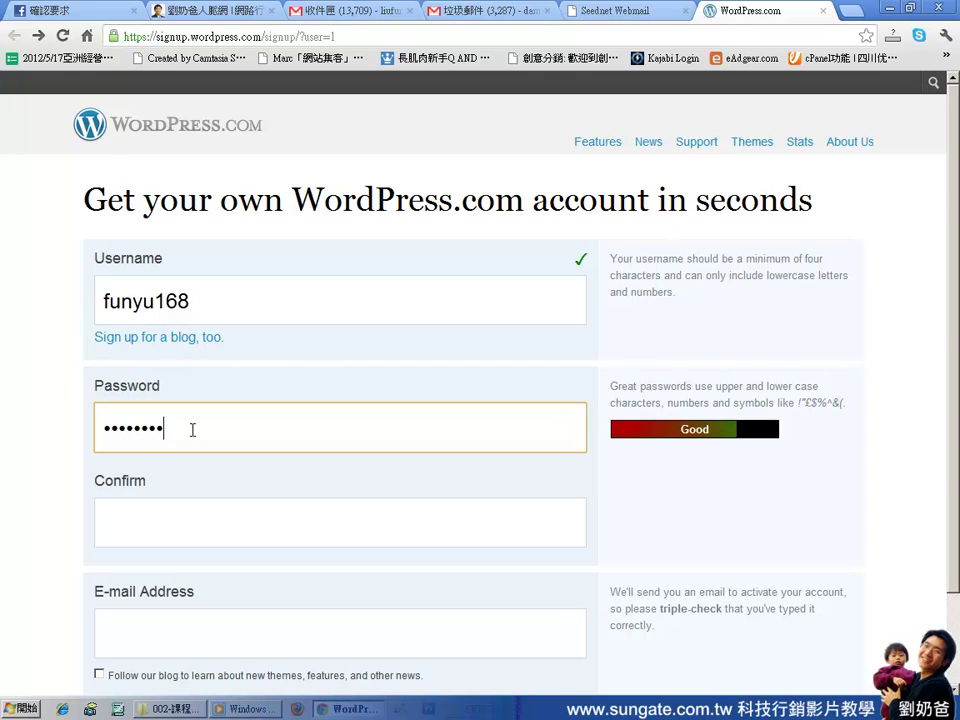
pyautogui.write('**')
pyautogui.click(182, 514)
pyautogui.write('********')
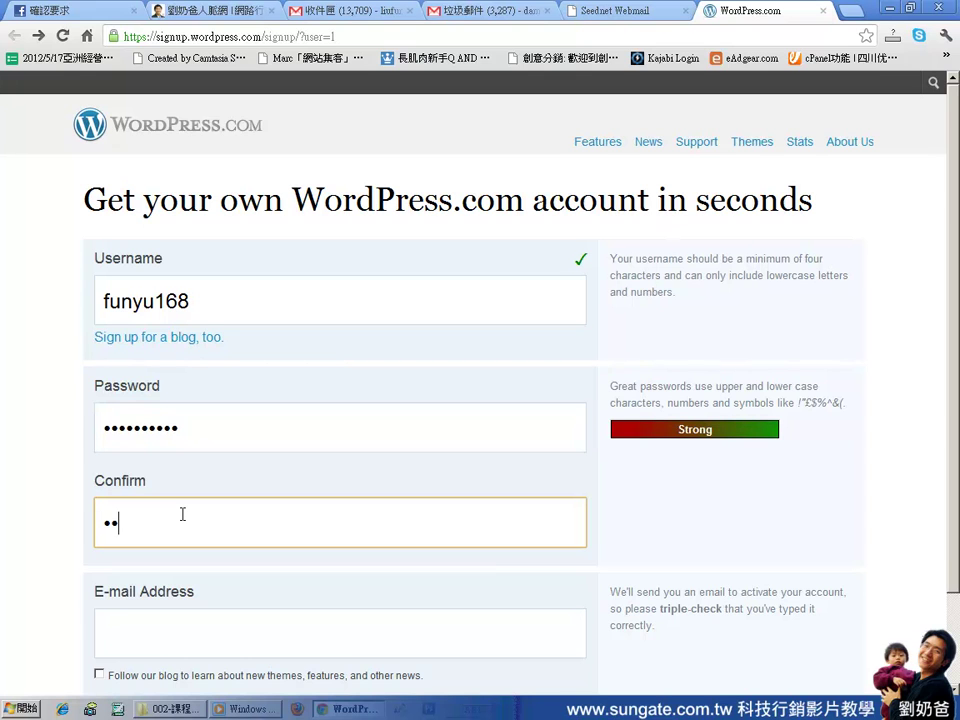
pyautogui.write('**')
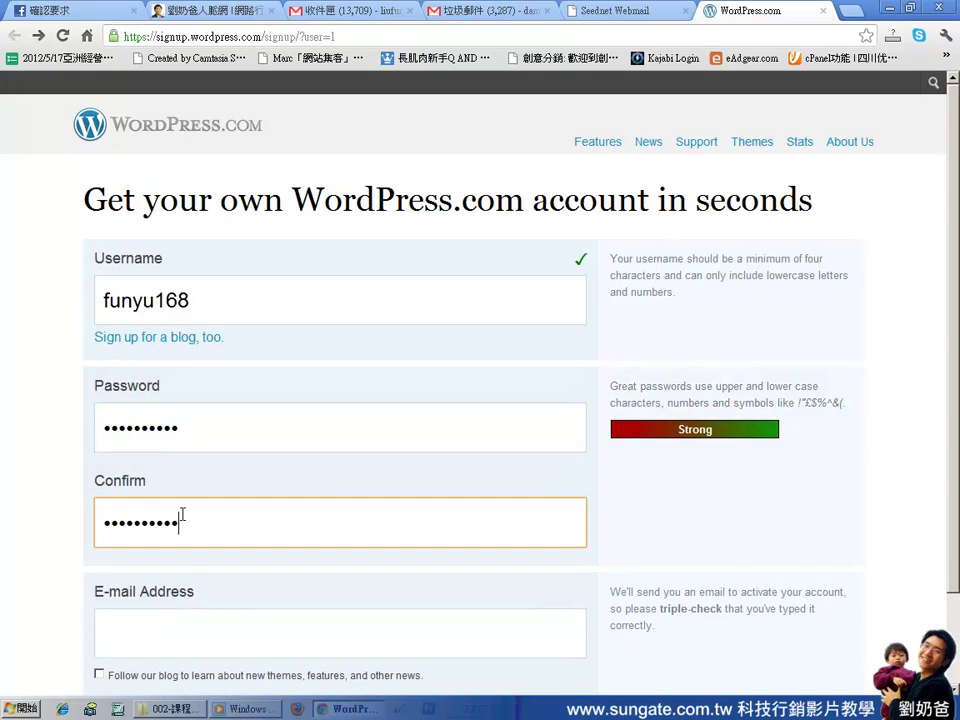
pyautogui.click(188, 619)
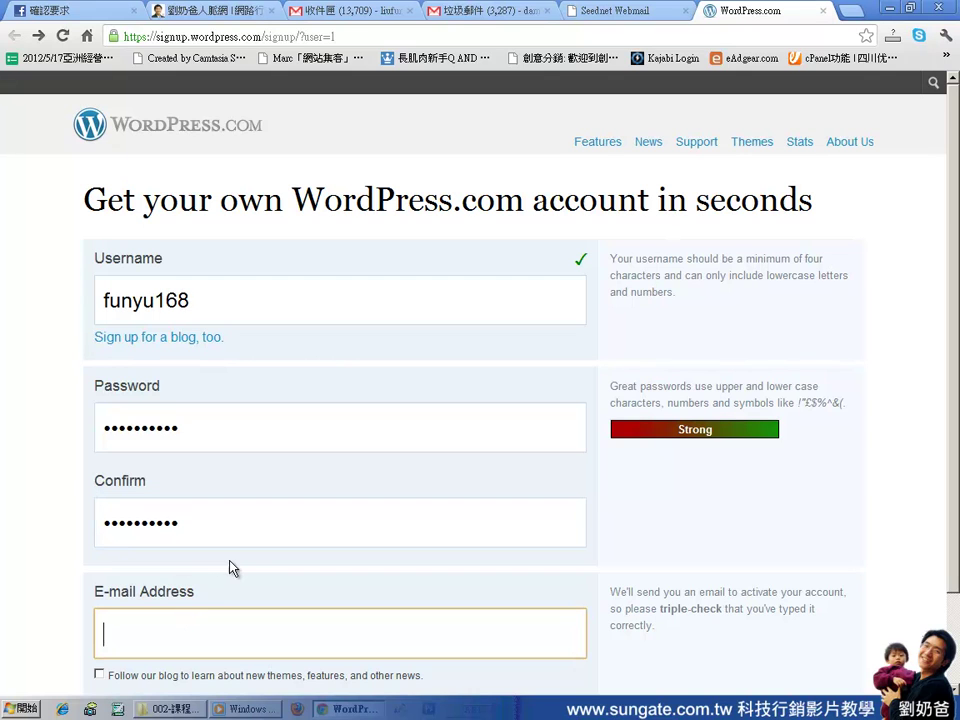
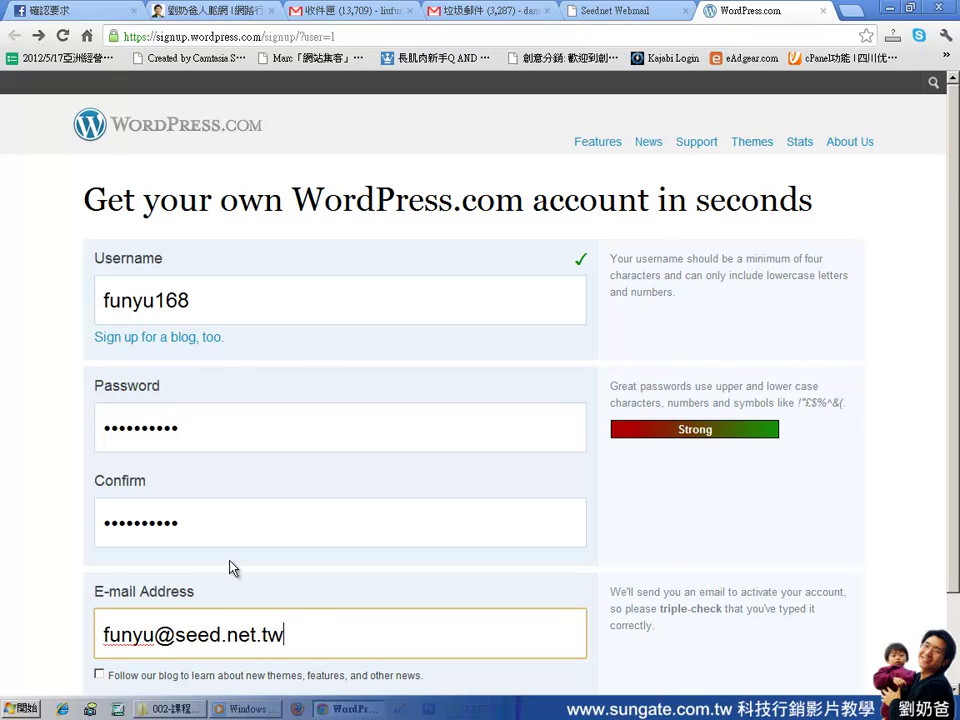
# Tick 'Follow our blog' and submit the sign-up
pyautogui.scroll(-1, 233, 568)
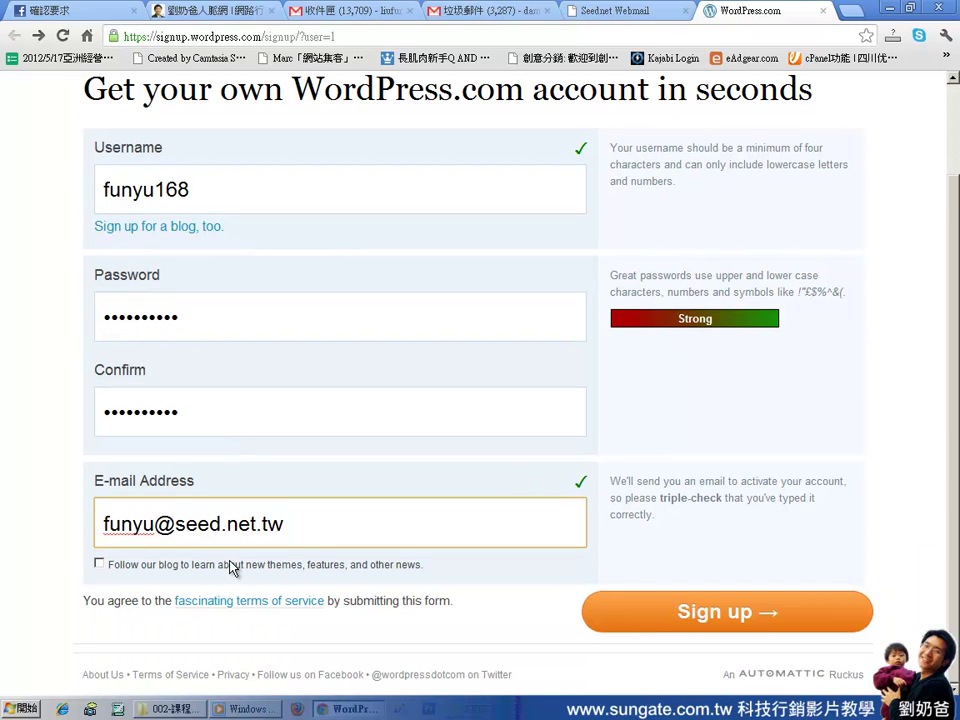
pyautogui.click(99, 565)
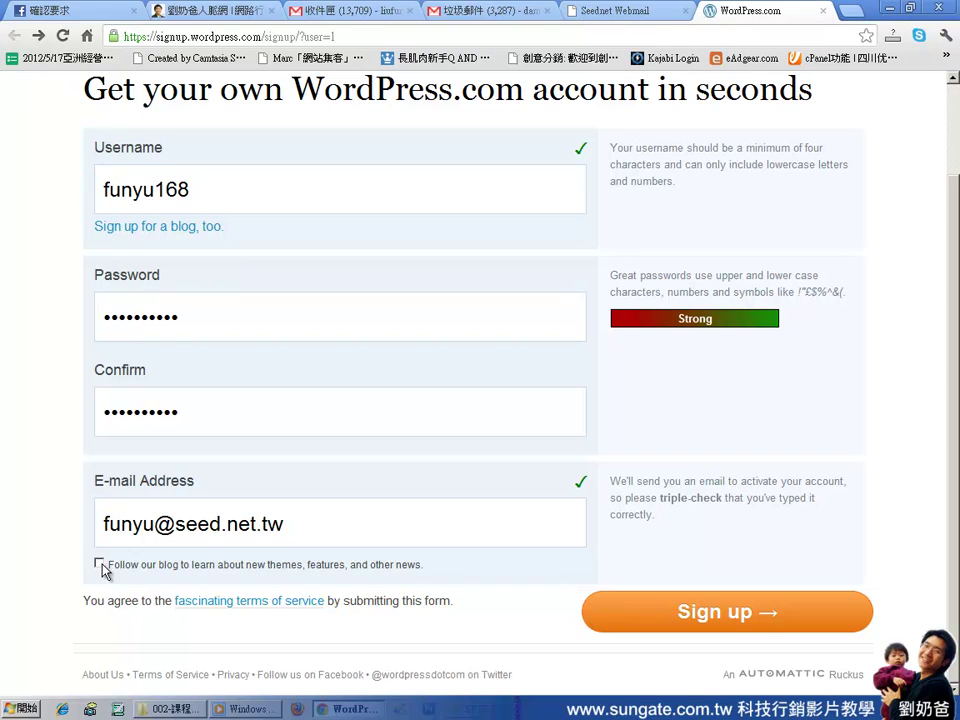
pyautogui.click(731, 614)
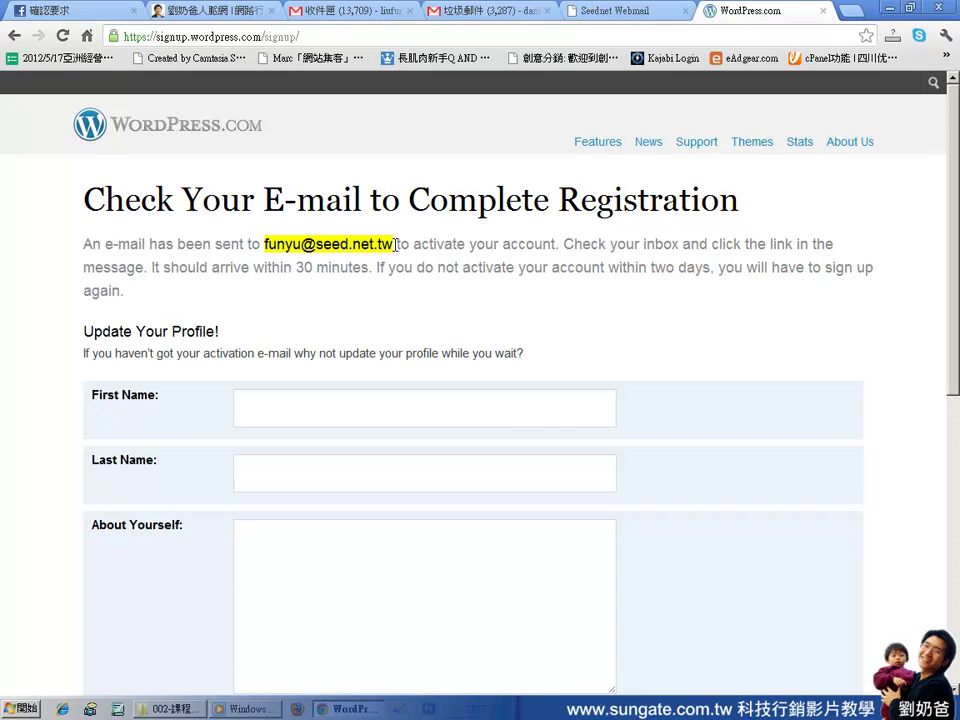
pyautogui.click(610, 10)
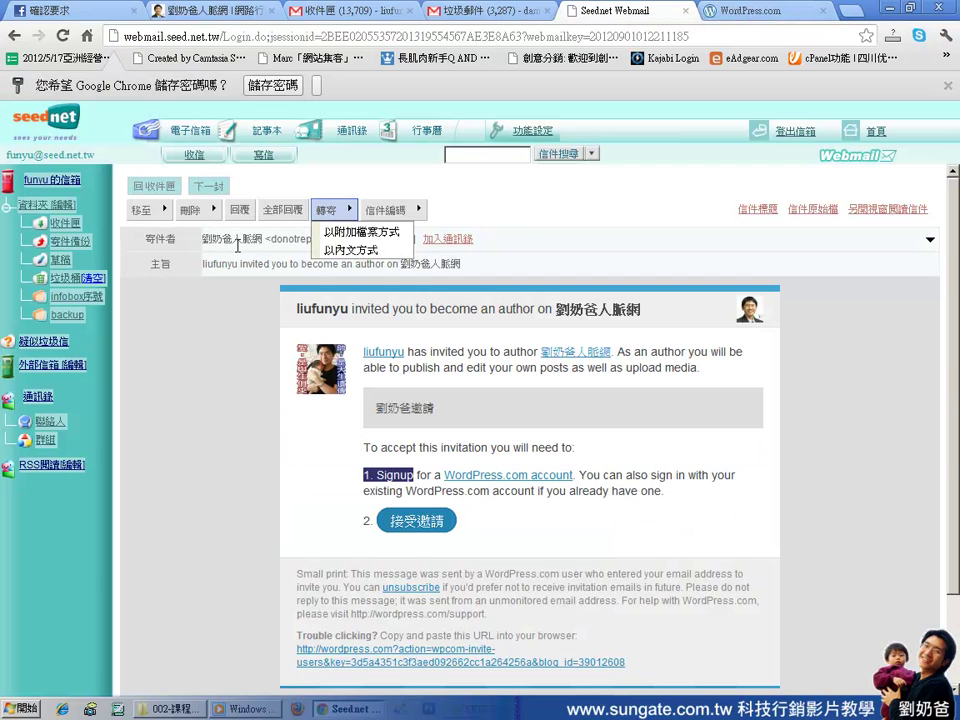
pyautogui.click(63, 224)
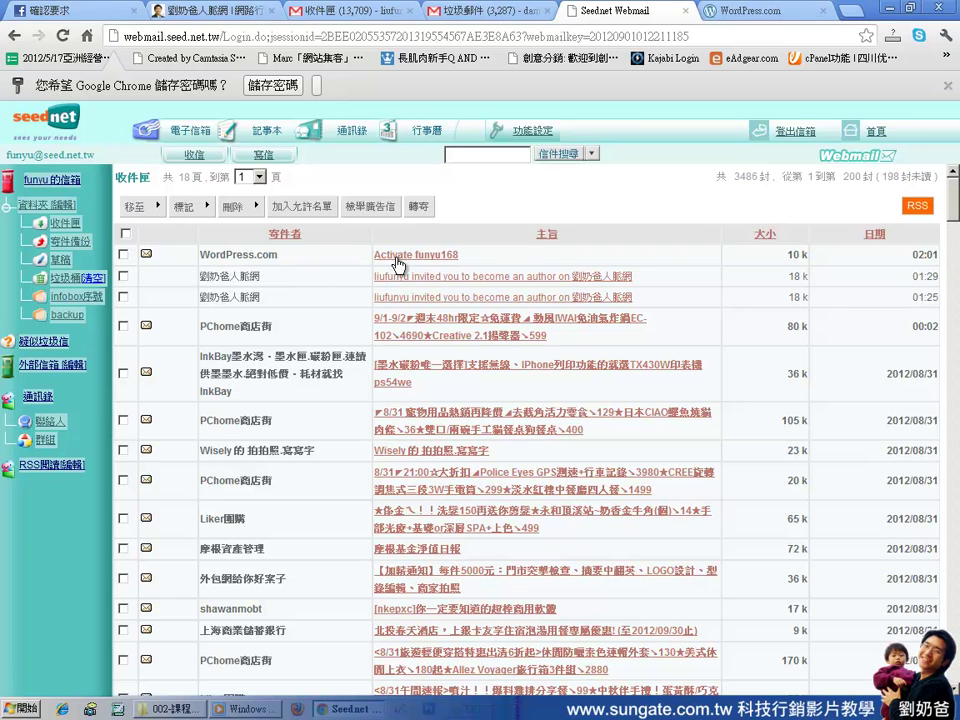
pyautogui.click(449, 260)
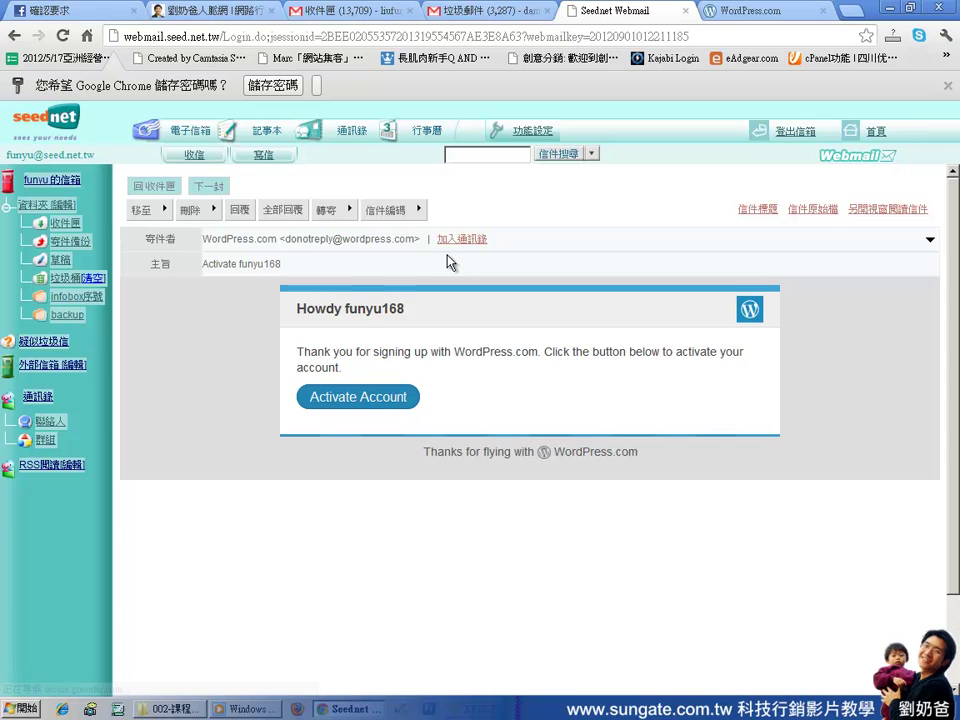
# Activate the new WordPress.com account from the activation e-mail, opening the welcome page in a new tab
pyautogui.click(367, 406)
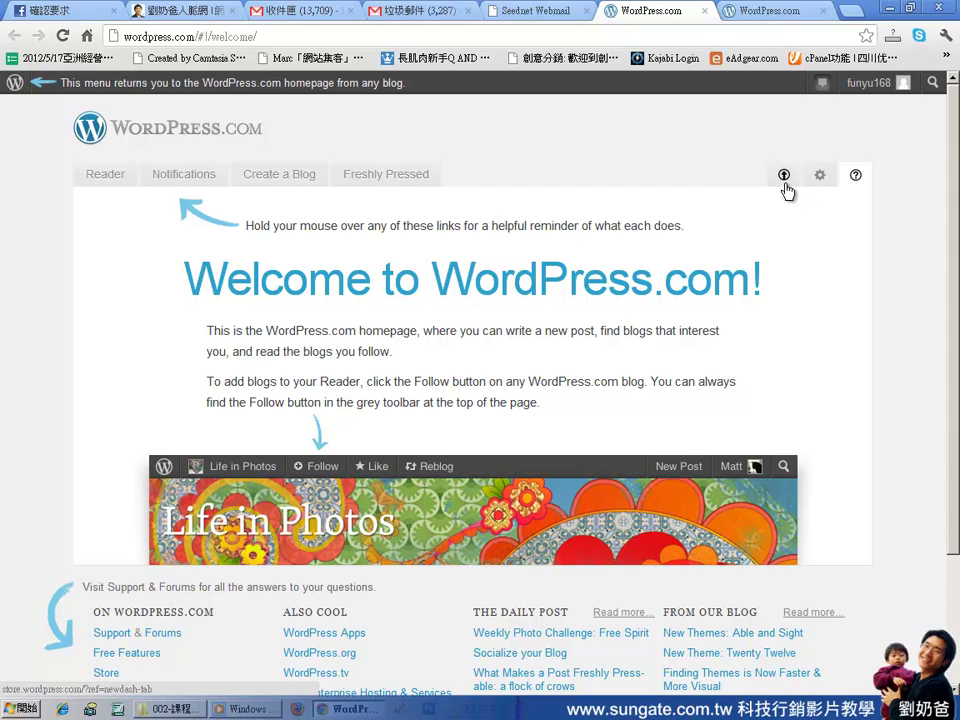
# View the account's own Freshly Pressed page, then return to the Seednet Webmail tab
pyautogui.moveTo(850, 90)
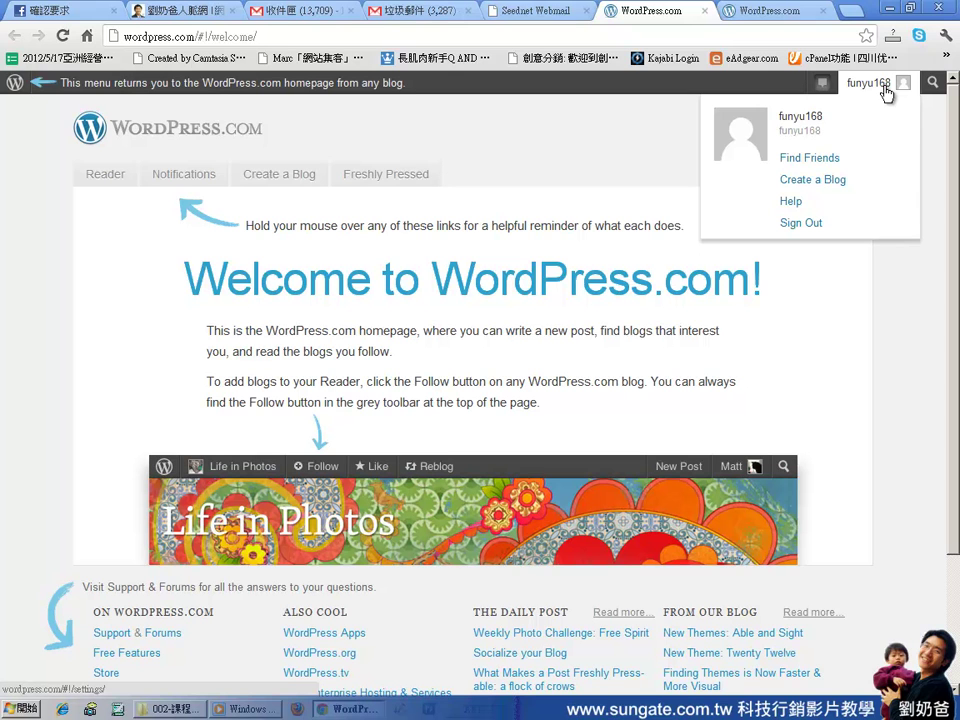
pyautogui.click(882, 88)
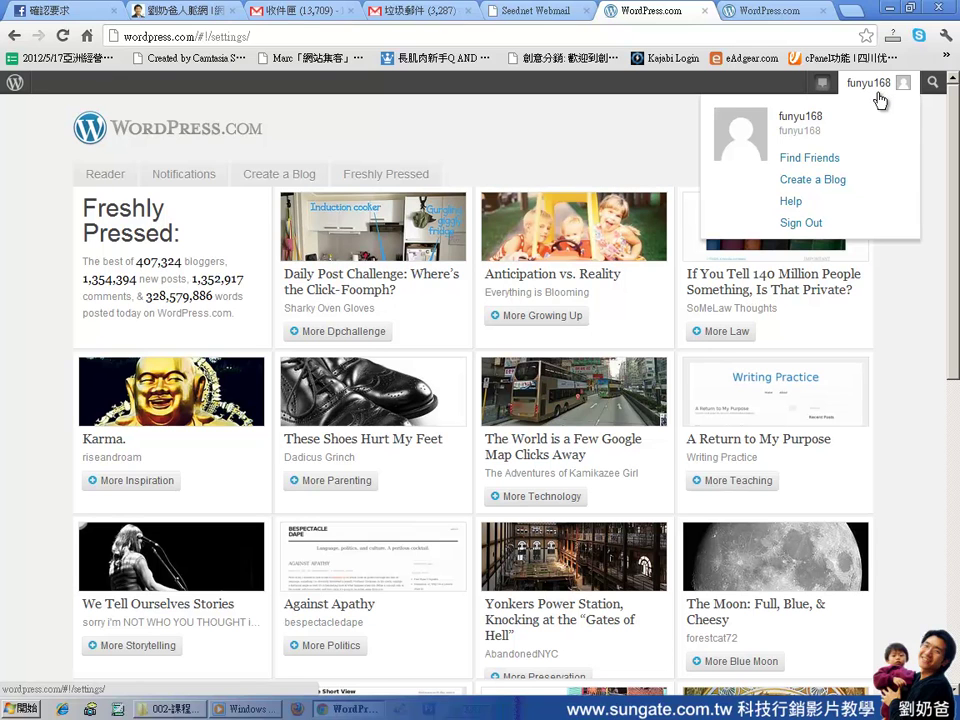
pyautogui.click(527, 12)
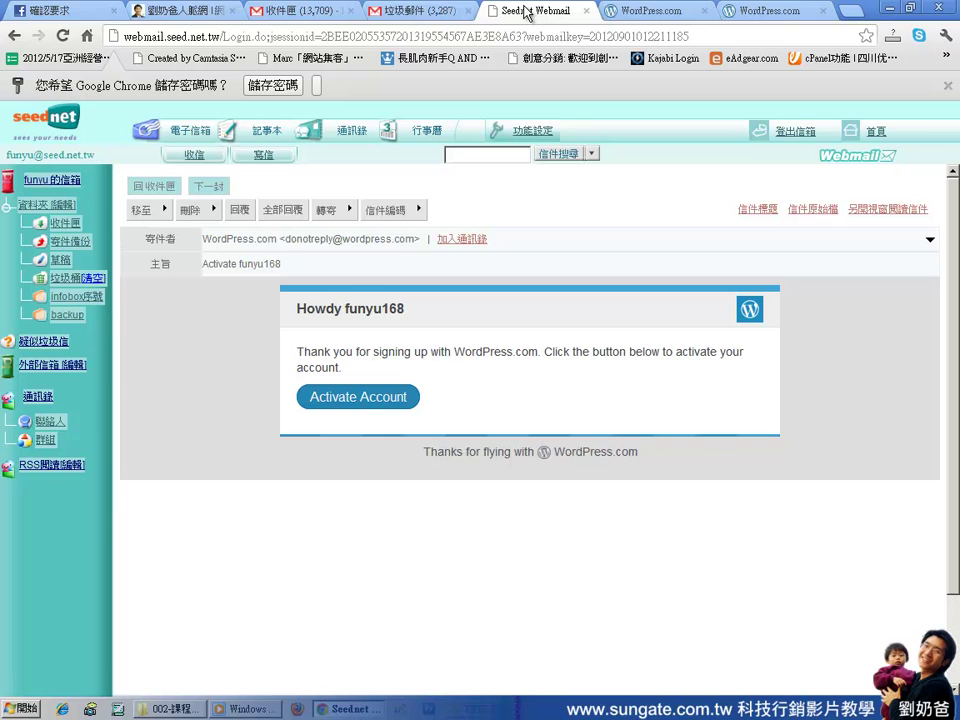
# Open the 'invited you to become an author' e-mail from 收件匣 and accept it with 接受邀請
pyautogui.click(66, 222)
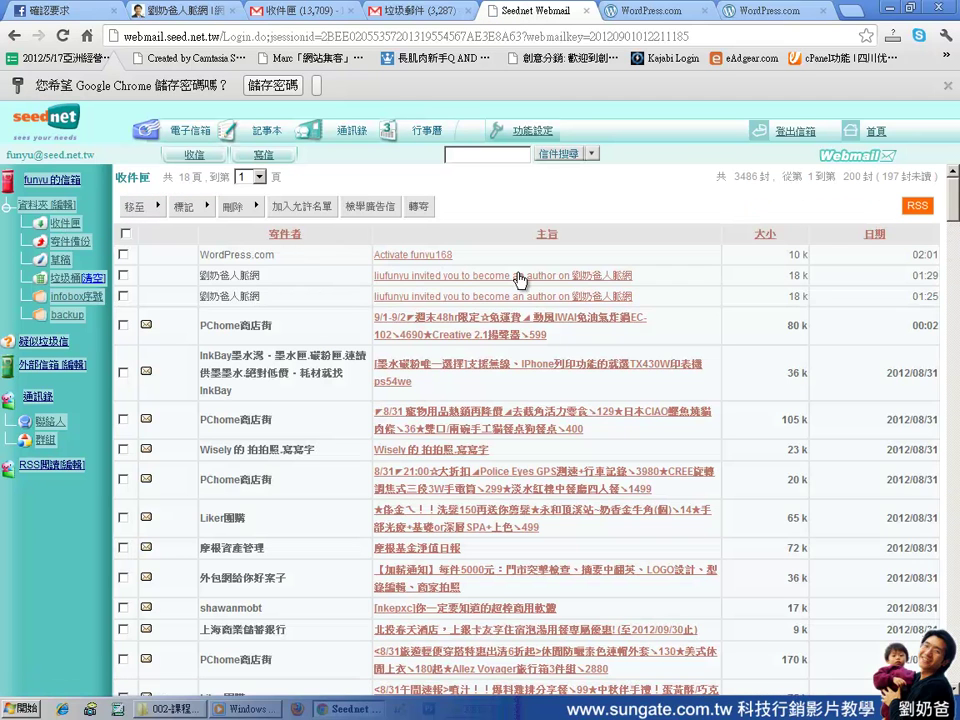
pyautogui.doubleClick(240, 275)
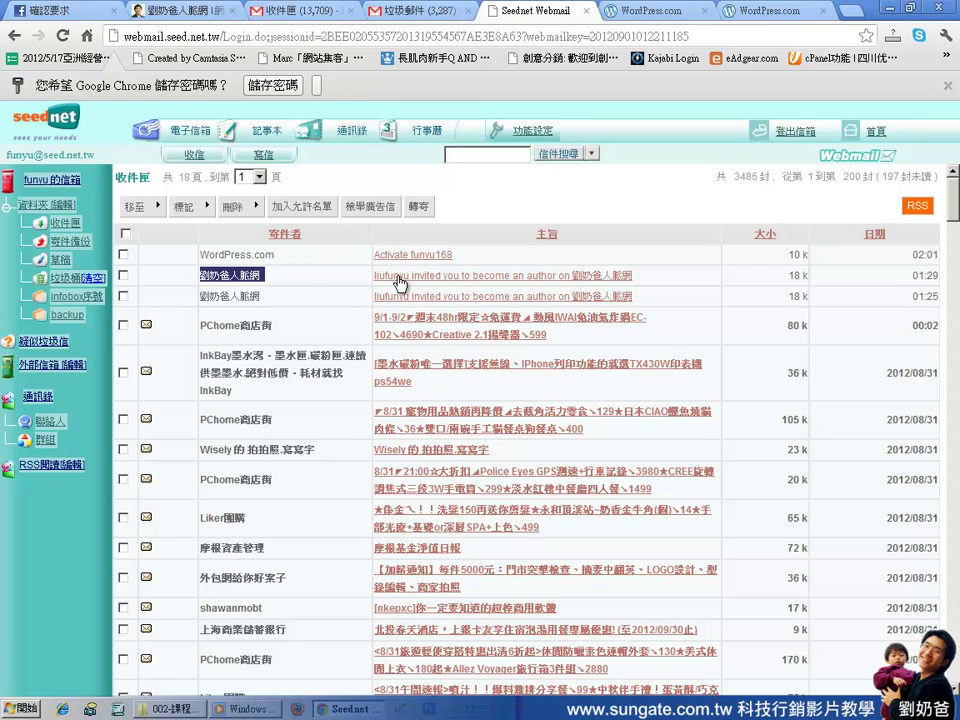
pyautogui.click(474, 282)
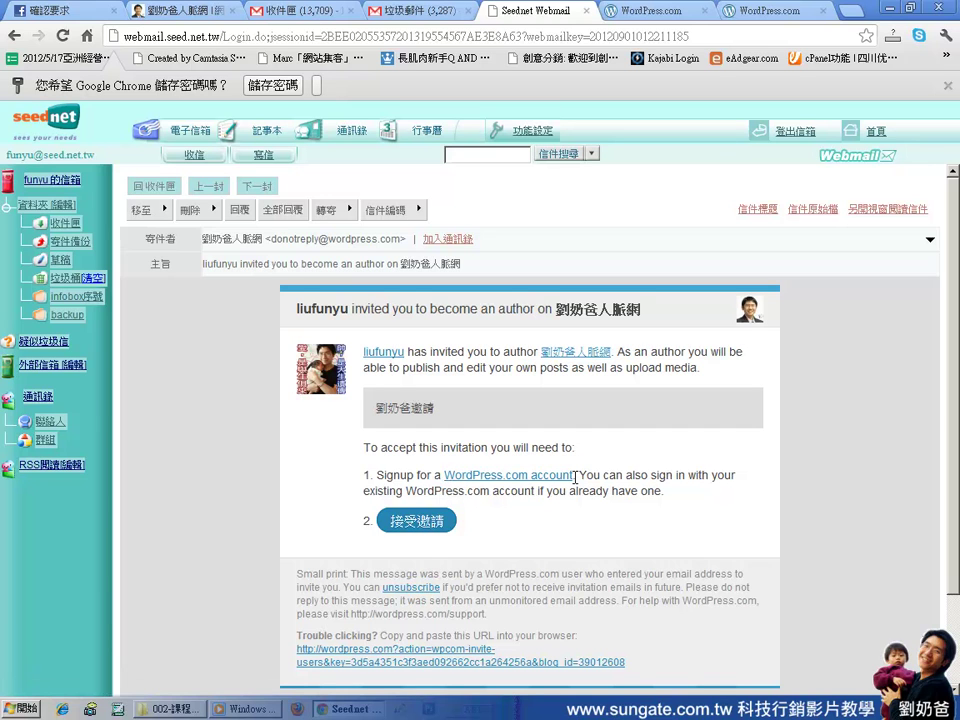
pyautogui.click(424, 528)
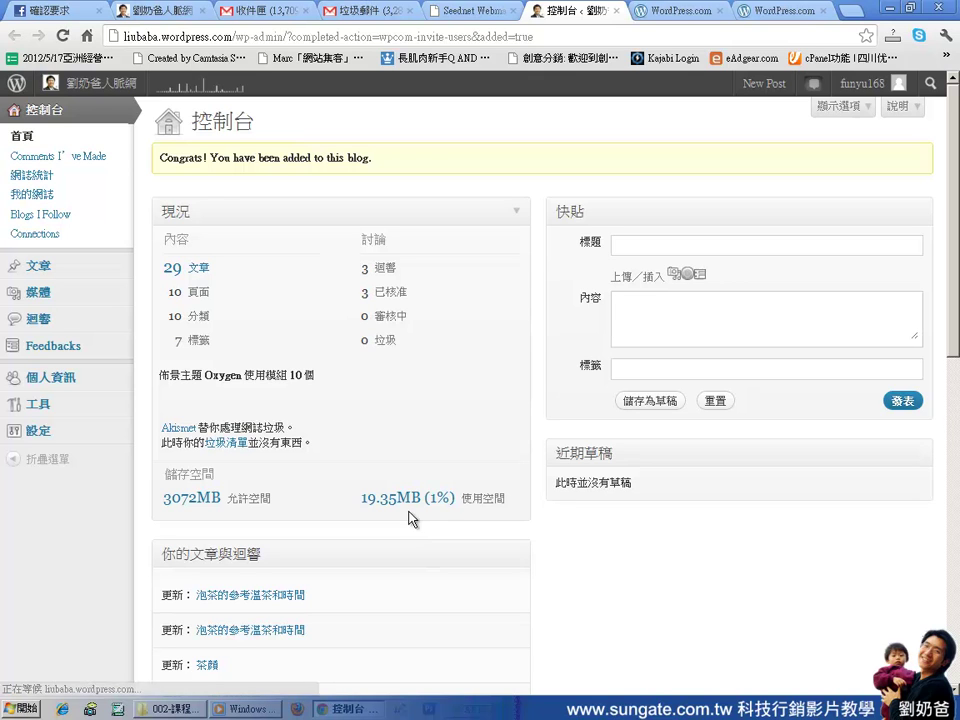
# Open 文章 in the dashboard sidebar to list all 30 of the blog's posts
pyautogui.moveTo(90, 88)
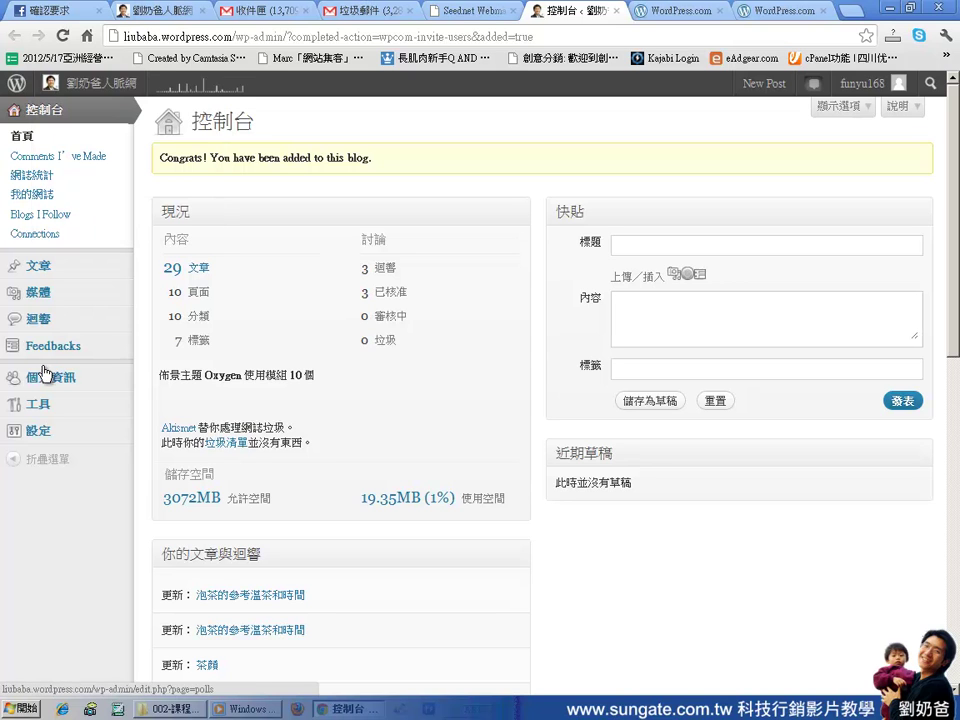
pyautogui.moveTo(38, 412)
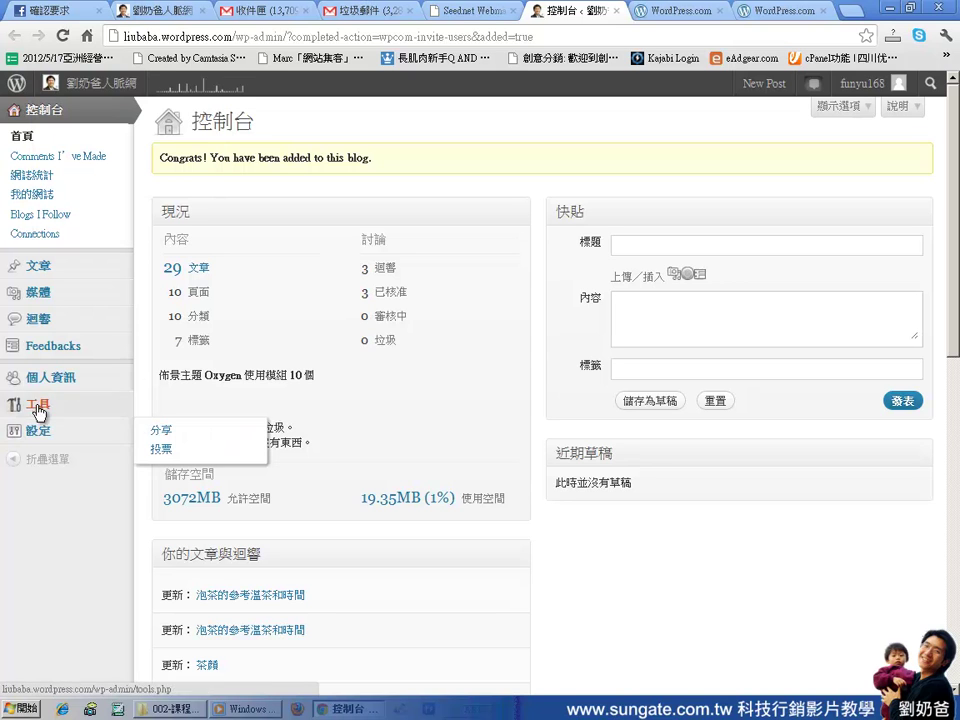
pyautogui.click(44, 268)
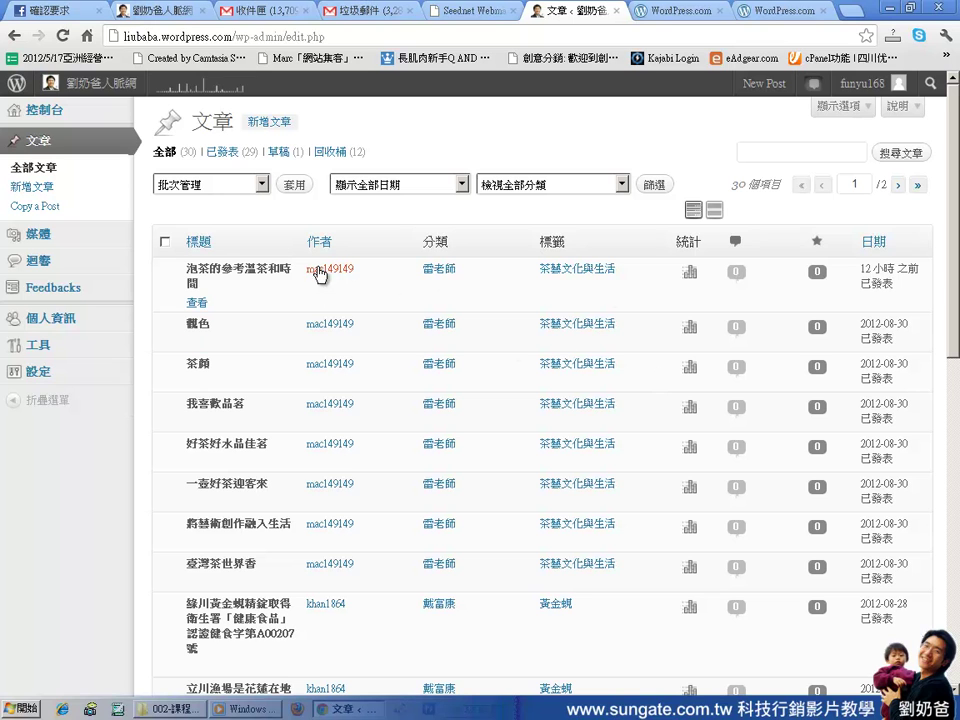
pyautogui.scroll(-3, 257, 540)
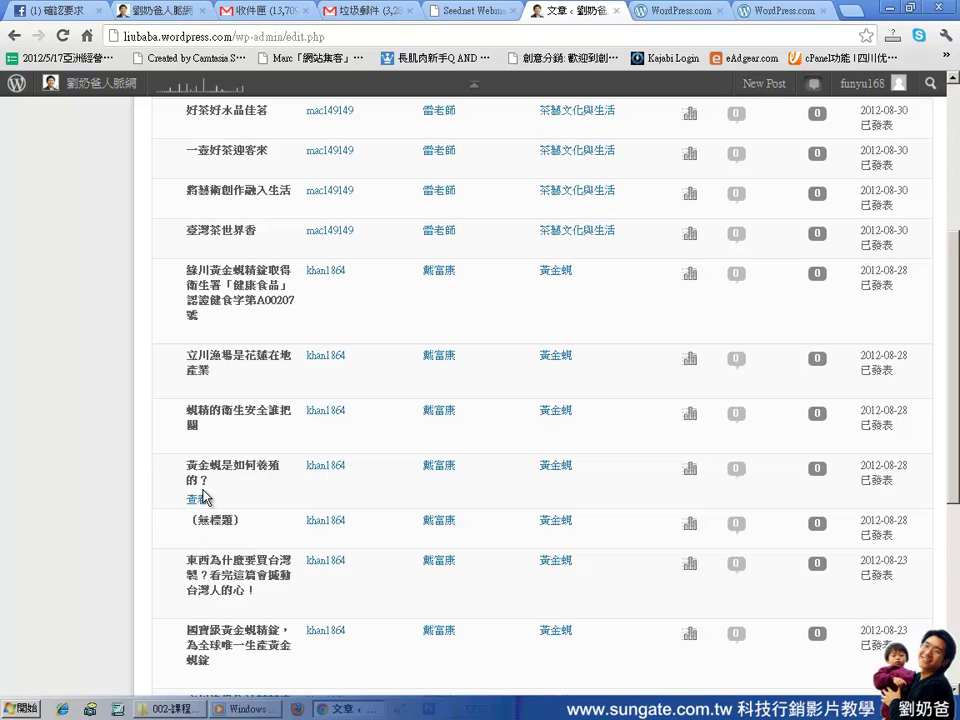
pyautogui.scroll(3, 370, 410)
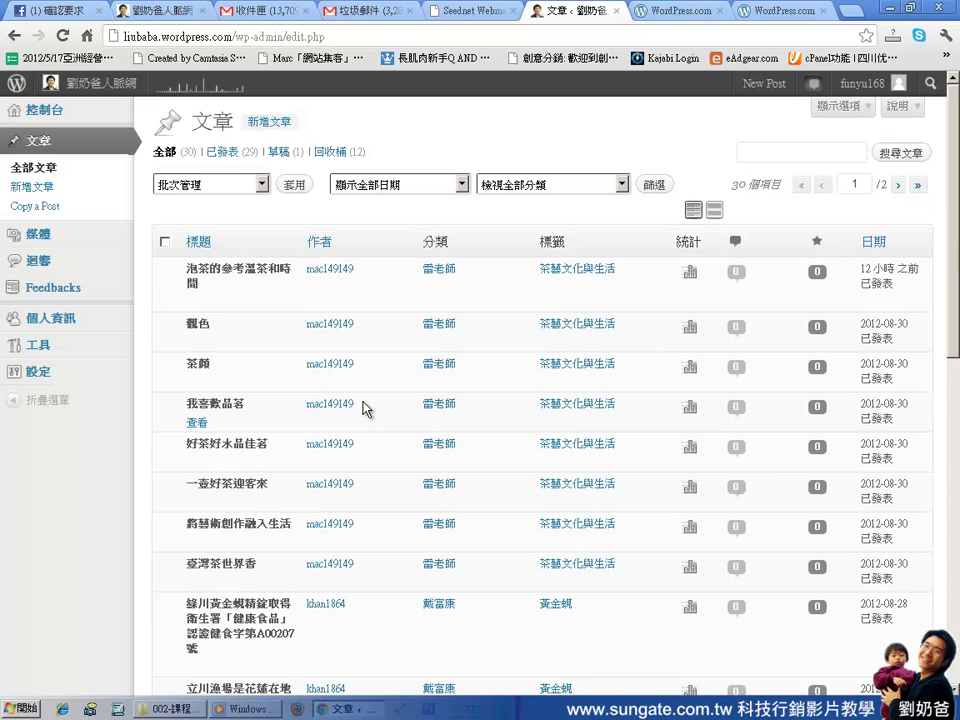
pyautogui.click(197, 384)
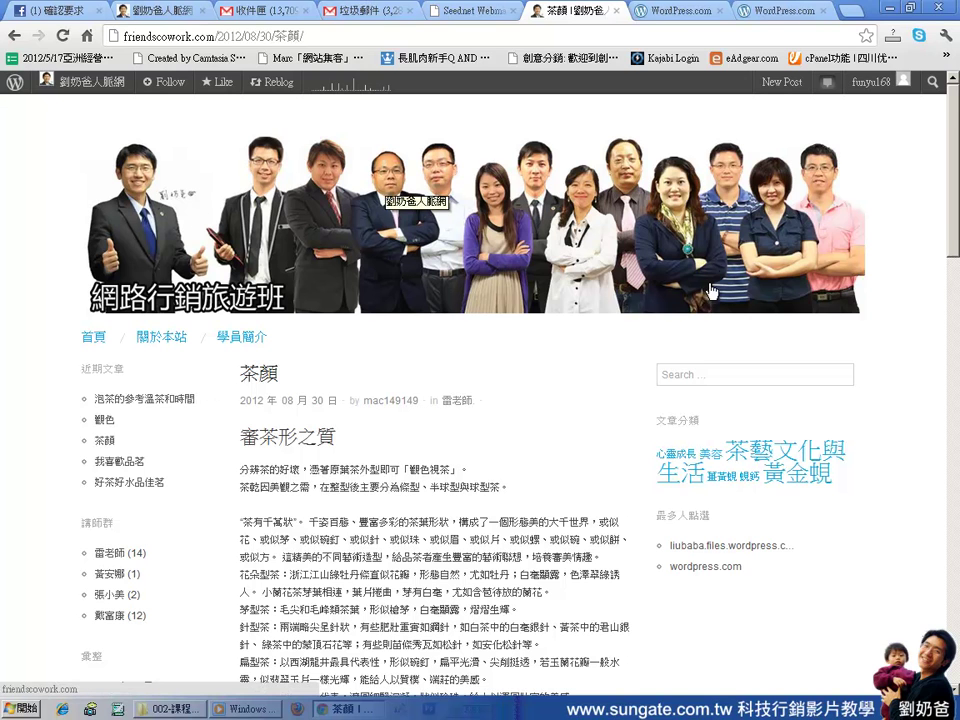
pyautogui.scroll(-15, 627, 319)
pyautogui.scroll(3, 627, 319)
pyautogui.scroll(10, 627, 319)
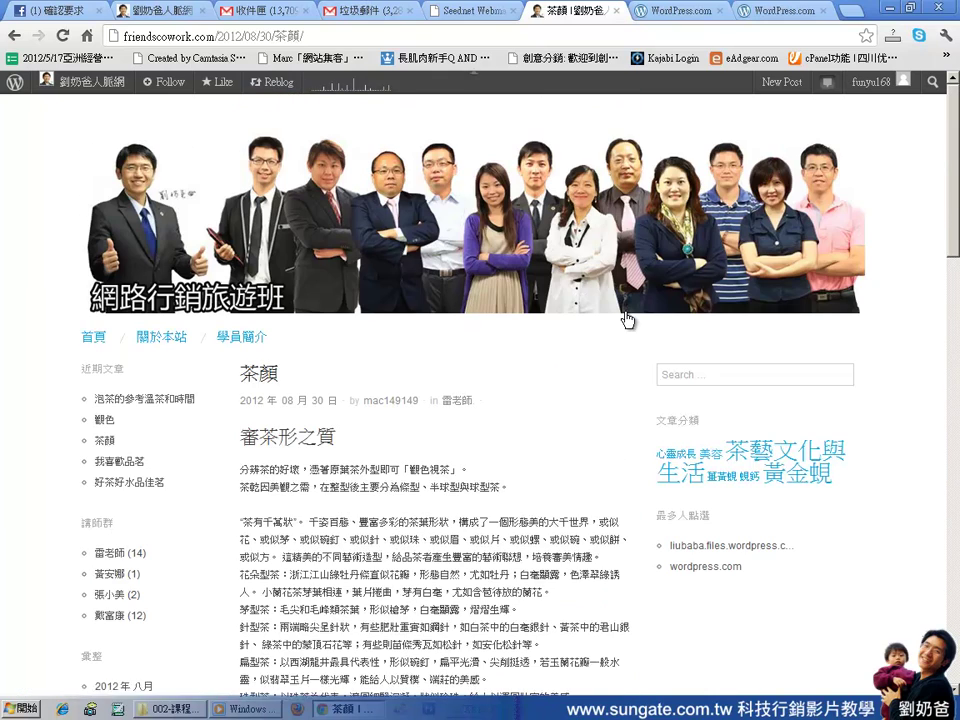
pyautogui.click(14, 37)
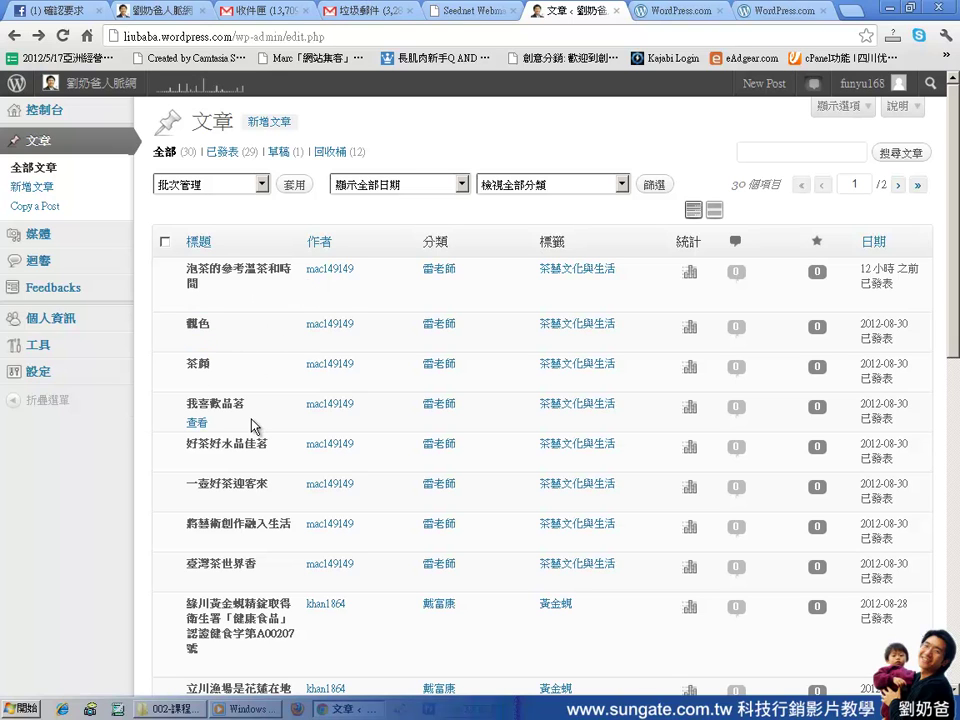
pyautogui.scroll(-3, 251, 482)
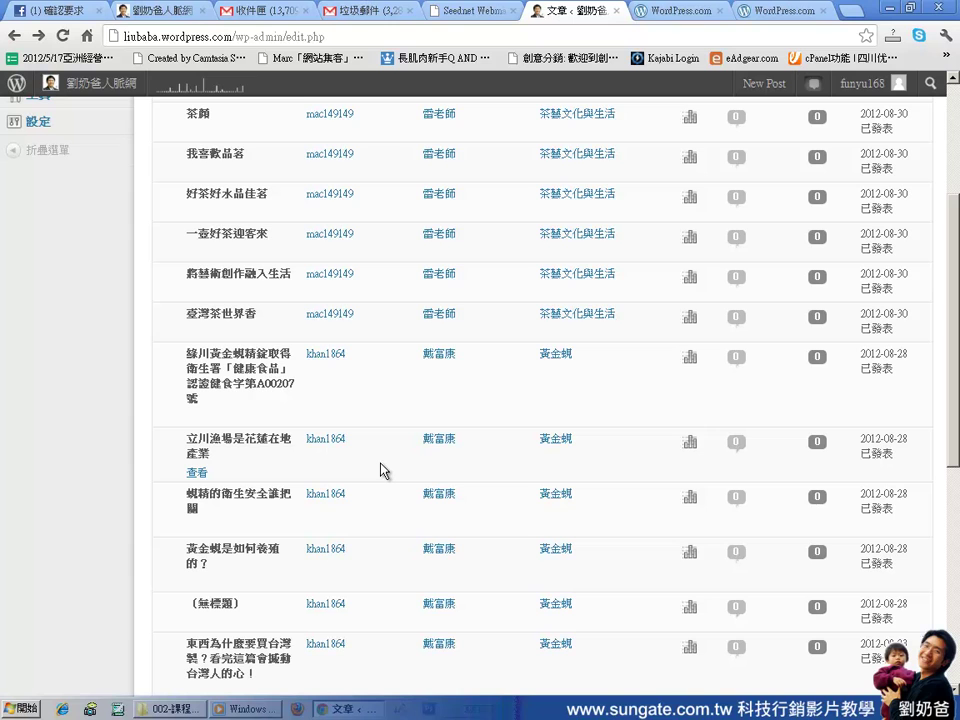
pyautogui.scroll(3, 380, 470)
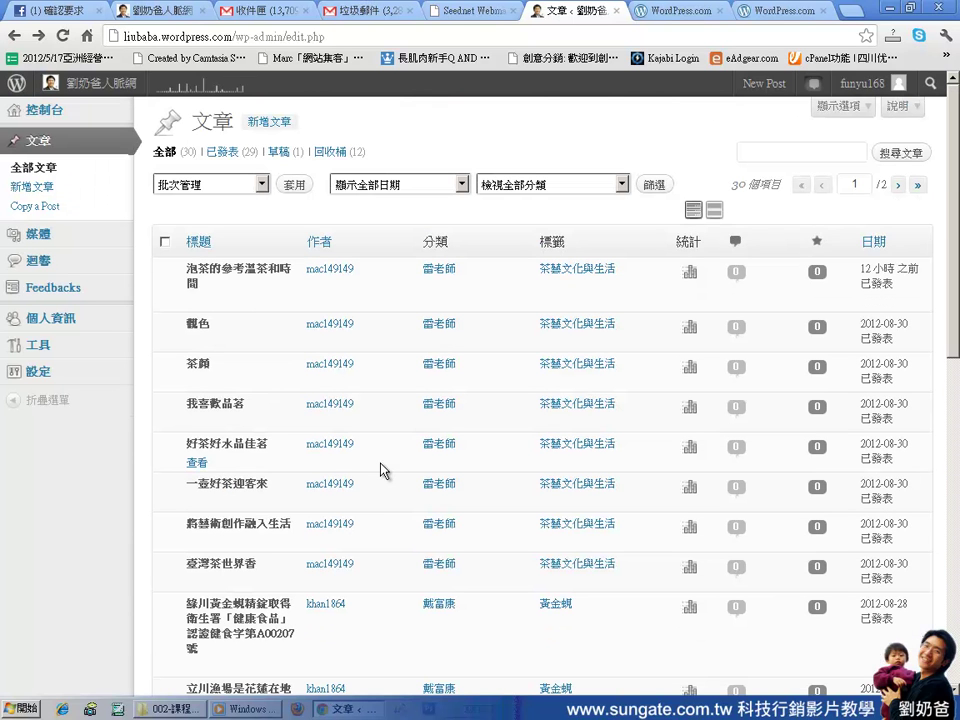
# Start a new post titled 'NB促銷'
pyautogui.click(47, 193)
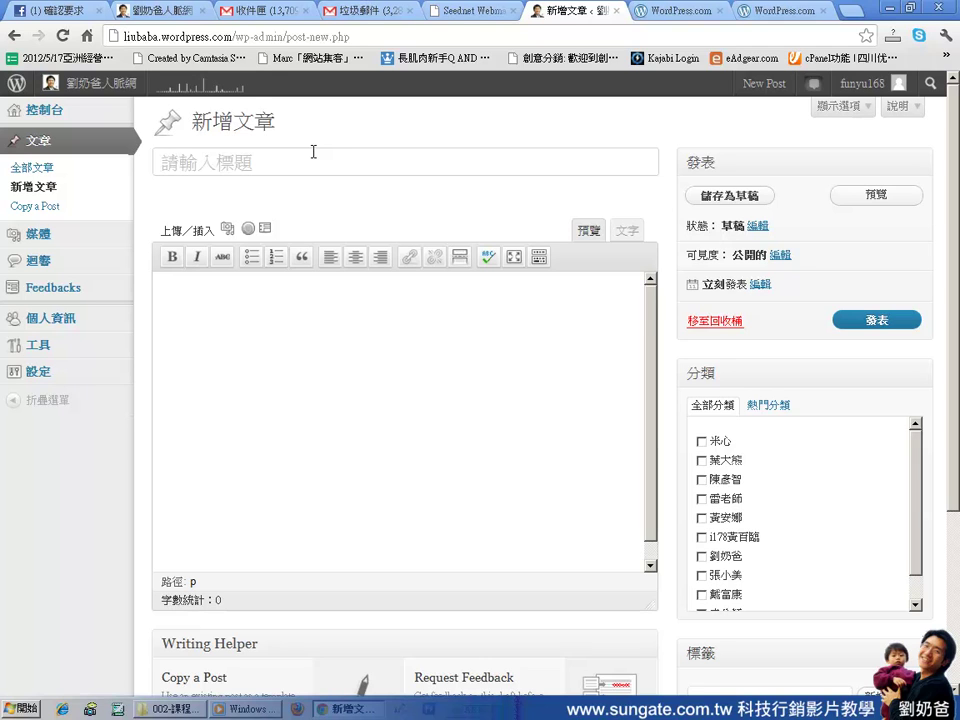
pyautogui.write('NB')
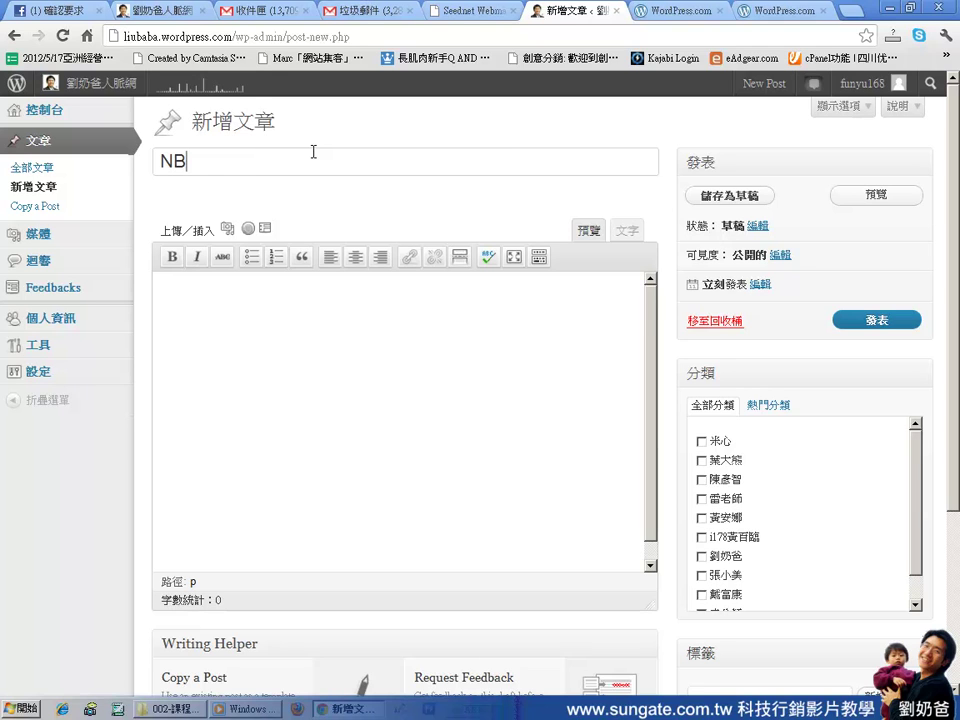
pyautogui.write('p')
pyautogui.press('space')
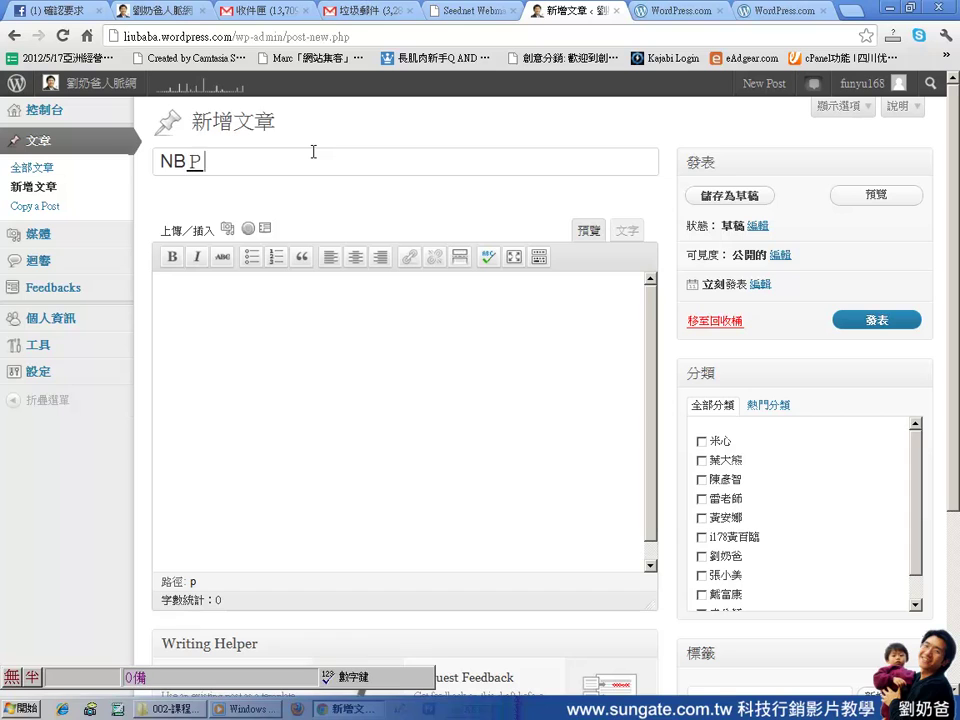
pyautogui.write('銷')
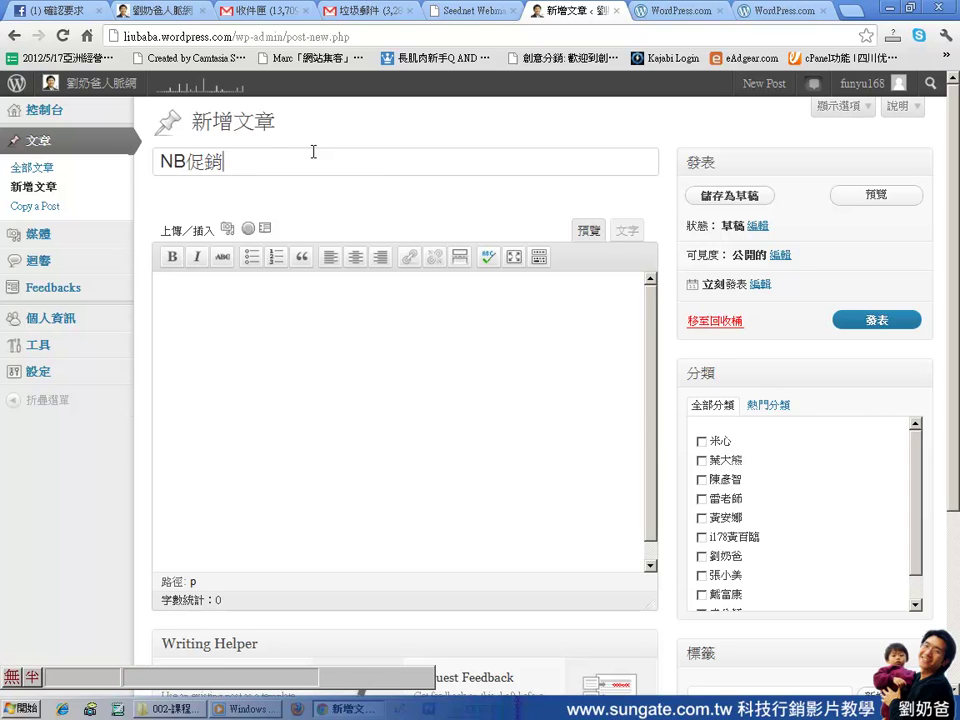
# Show the Kitchen Sink toolbar and write 'NB 大特價' in the body below an empty line
pyautogui.click(537, 261)
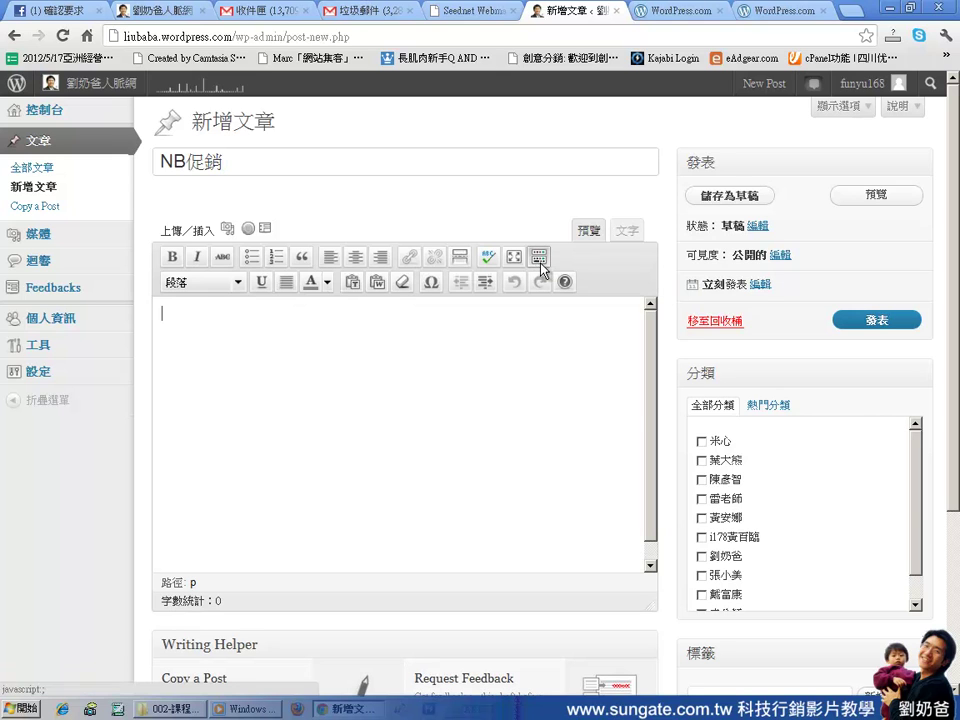
pyautogui.click(238, 347)
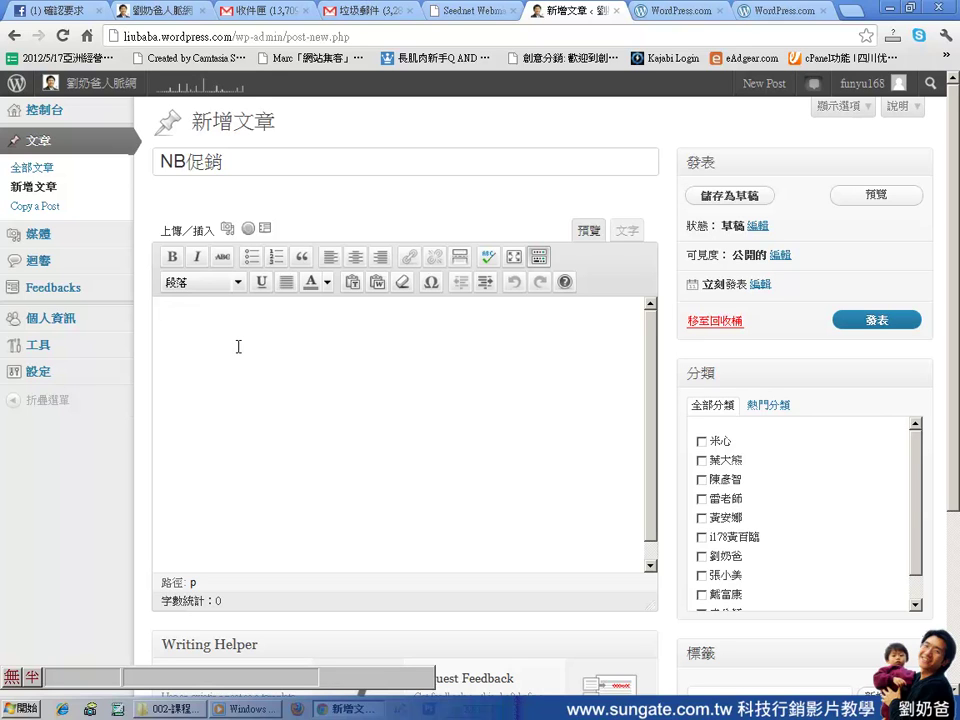
pyautogui.write('NB 大特價')
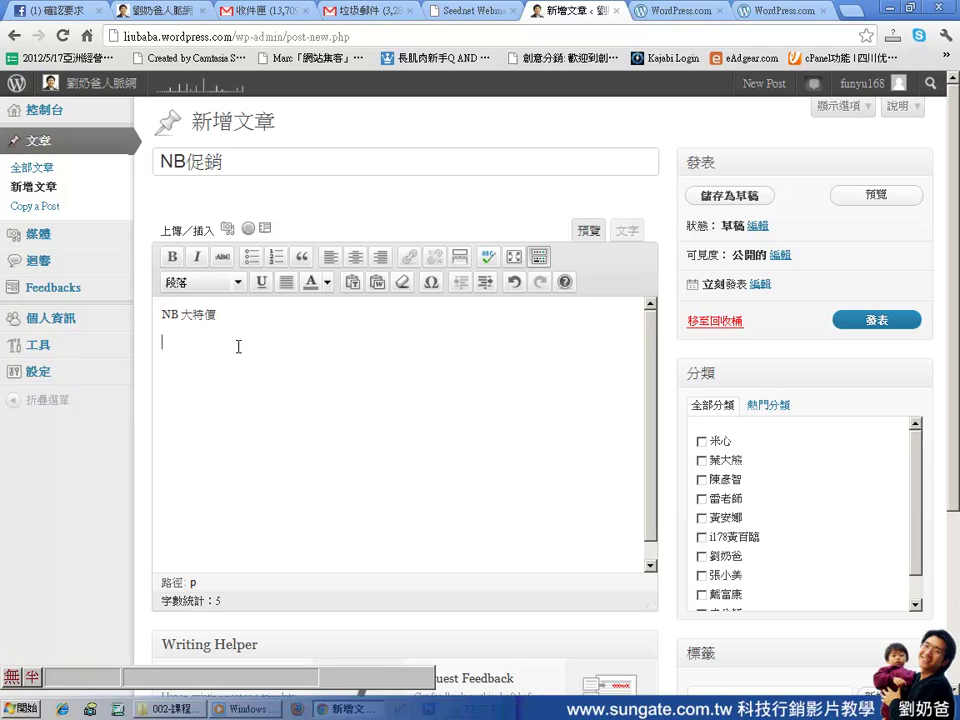
pyautogui.click(163, 315)
pyautogui.press('Return')
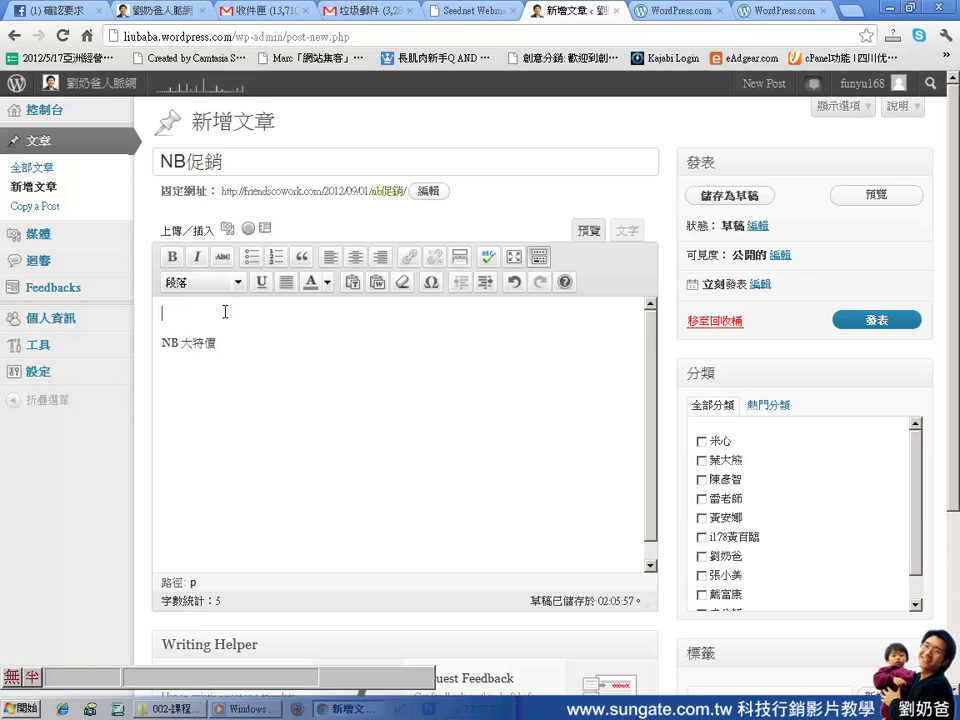
# Upload the Acer laptop picture images.jpg through Add Media
pyautogui.click(228, 232)
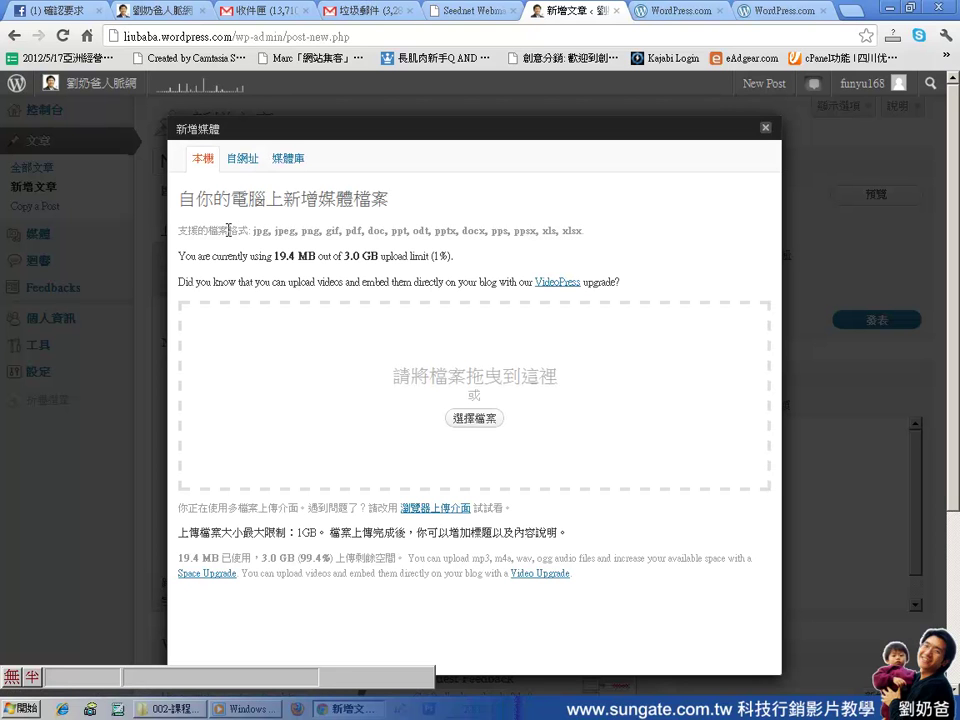
pyautogui.click(476, 420)
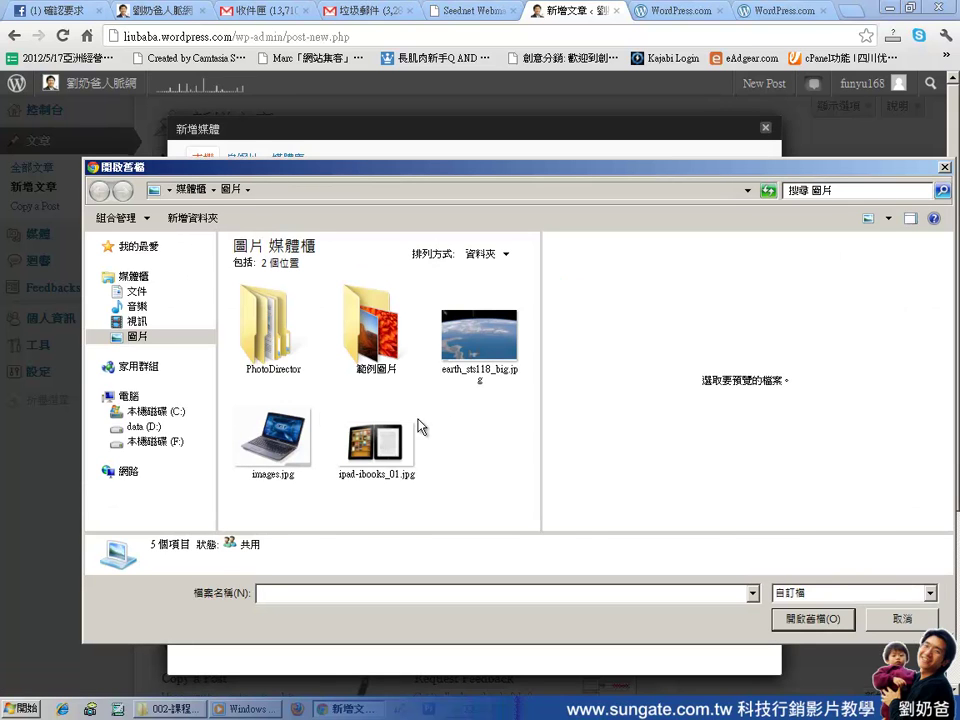
pyautogui.click(275, 438)
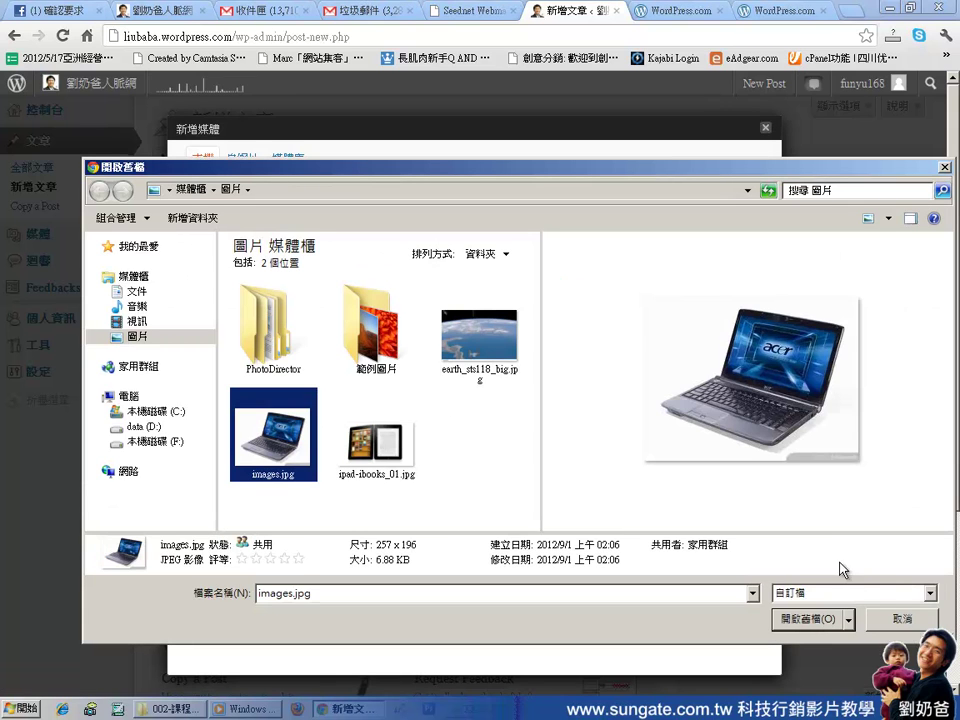
pyautogui.click(812, 622)
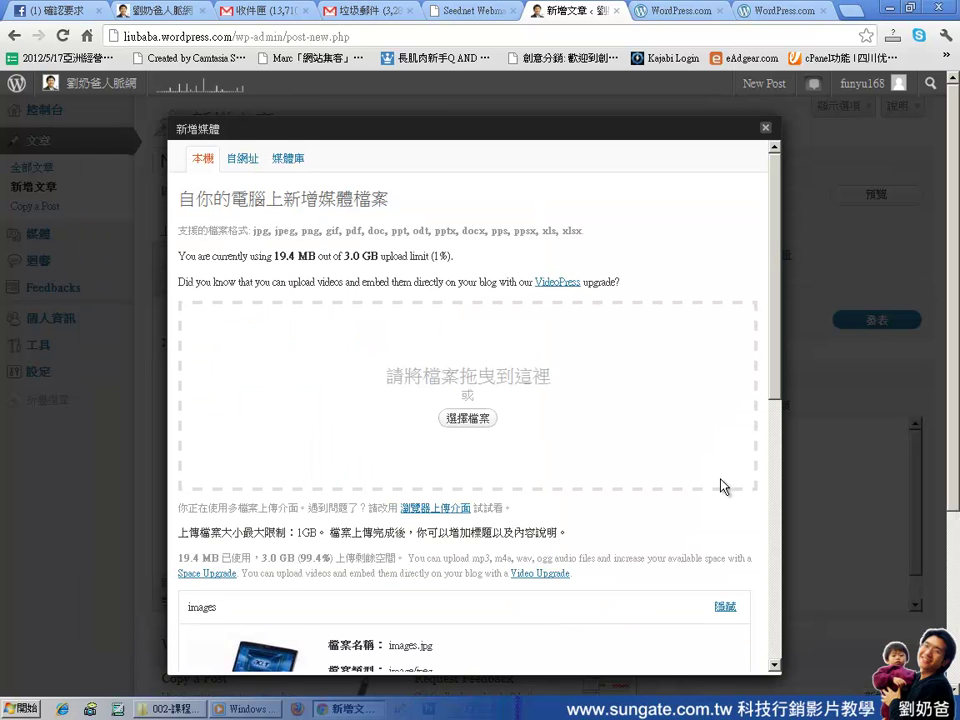
pyautogui.moveTo(776, 390); pyautogui.dragTo(777, 458)
pyautogui.scroll(-3, 578, 400)
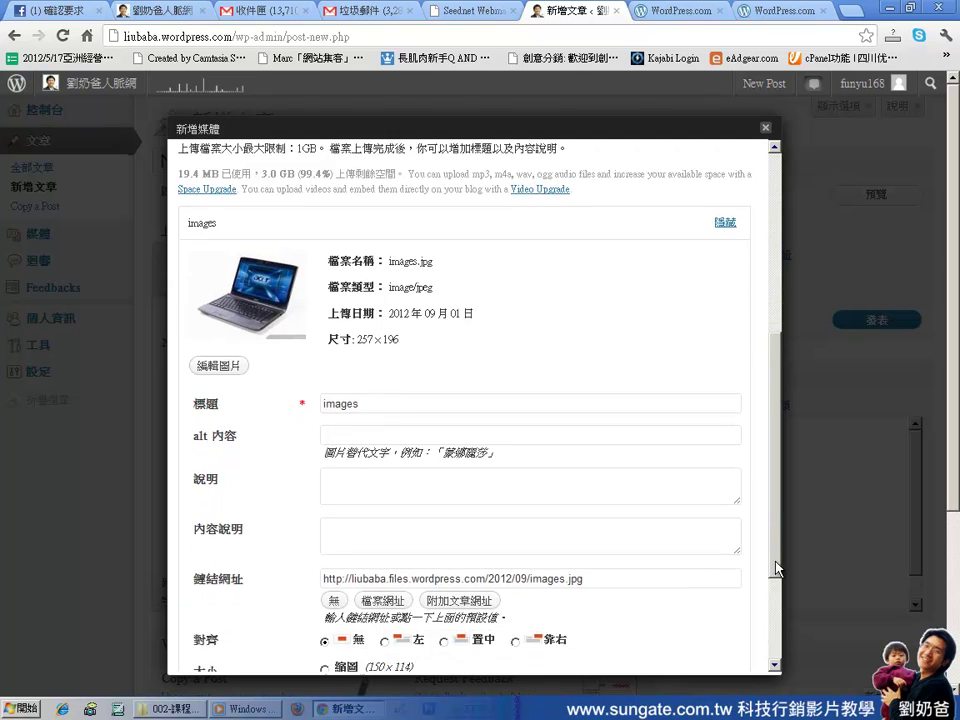
# Set the image's title and alt text both to 'Acer NB'
pyautogui.moveTo(360, 346); pyautogui.dragTo(270, 343)
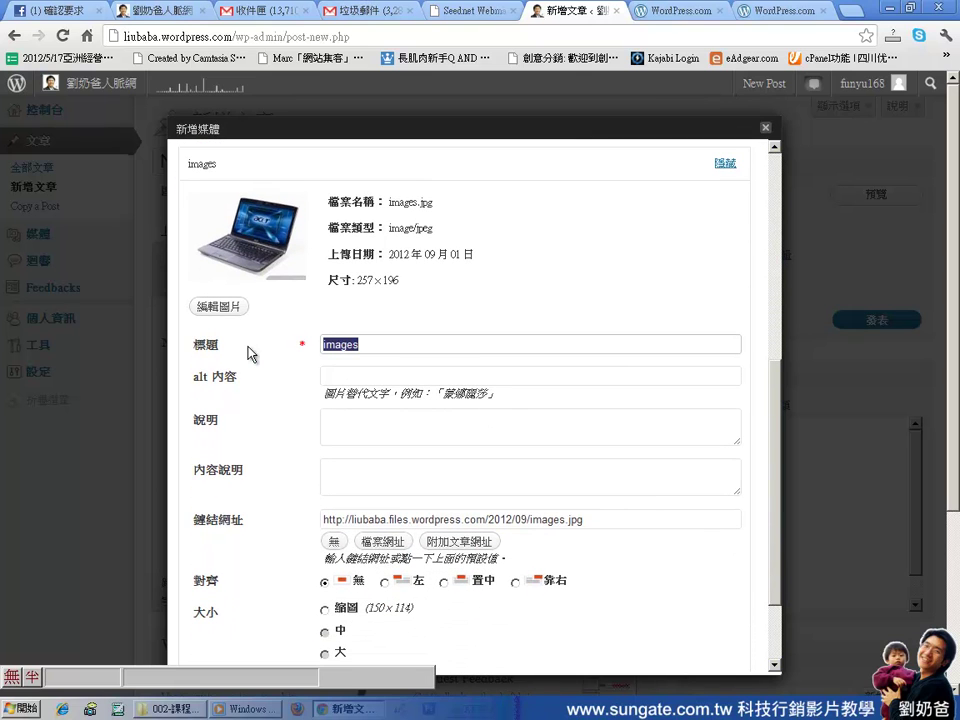
pyautogui.write('aCER')
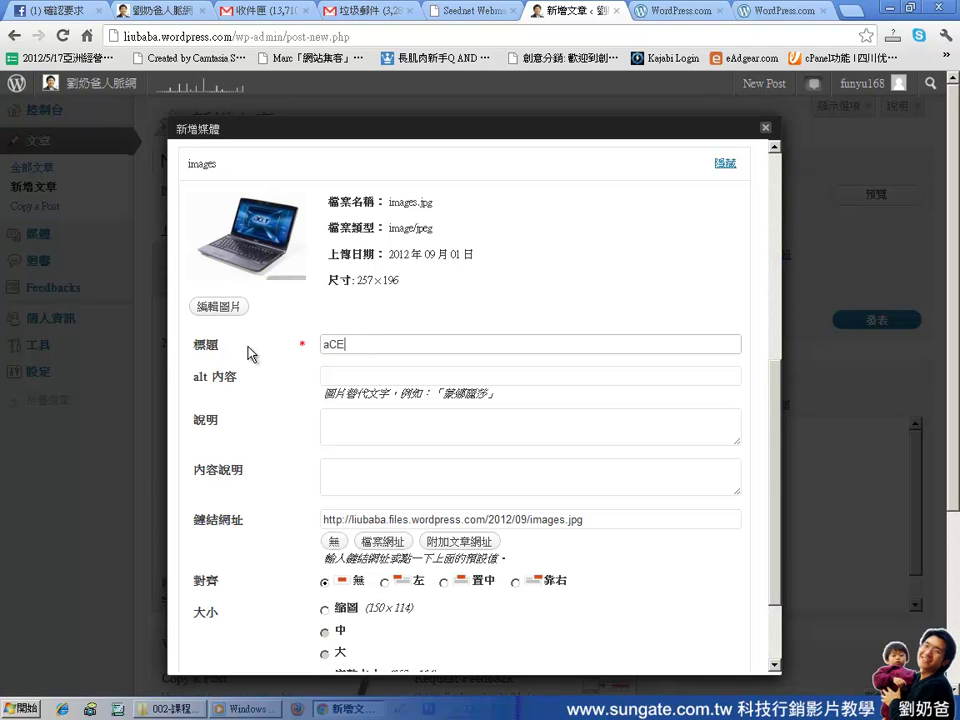
pyautogui.press('BackSpace')
pyautogui.press('BackSpace')
pyautogui.press('BackSpace')
pyautogui.press('BackSpace')
pyautogui.write('Acer NB')
pyautogui.tripleClick(376, 346)
pyautogui.hotkey('ctrl', 'c')
pyautogui.click(386, 376)
pyautogui.hotkey('ctrl', 'v')
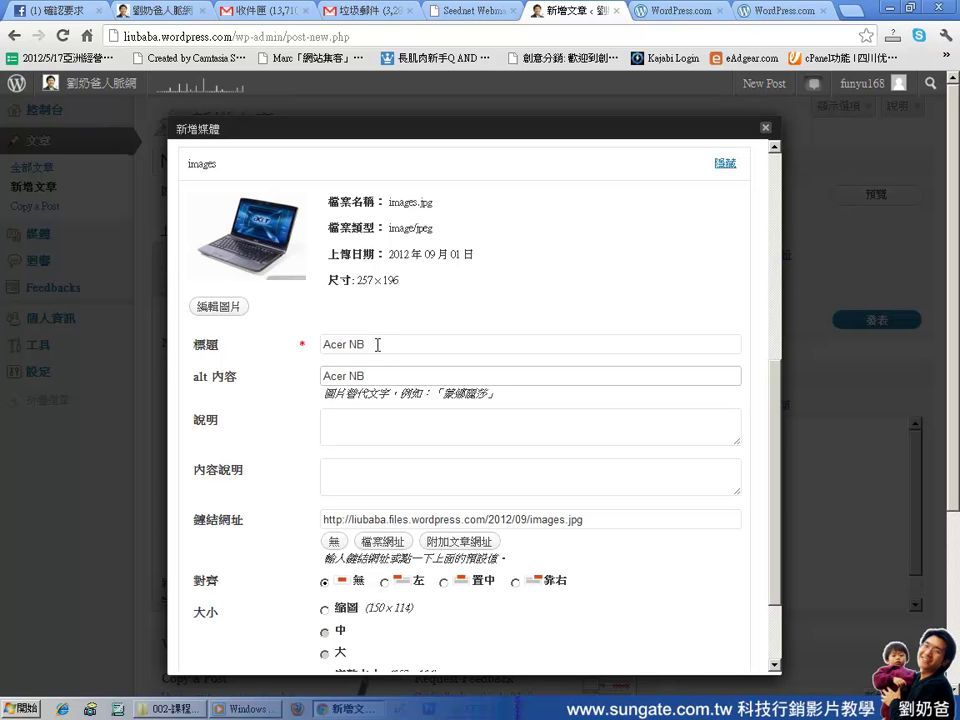
pyautogui.moveTo(377, 343); pyautogui.dragTo(301, 358)
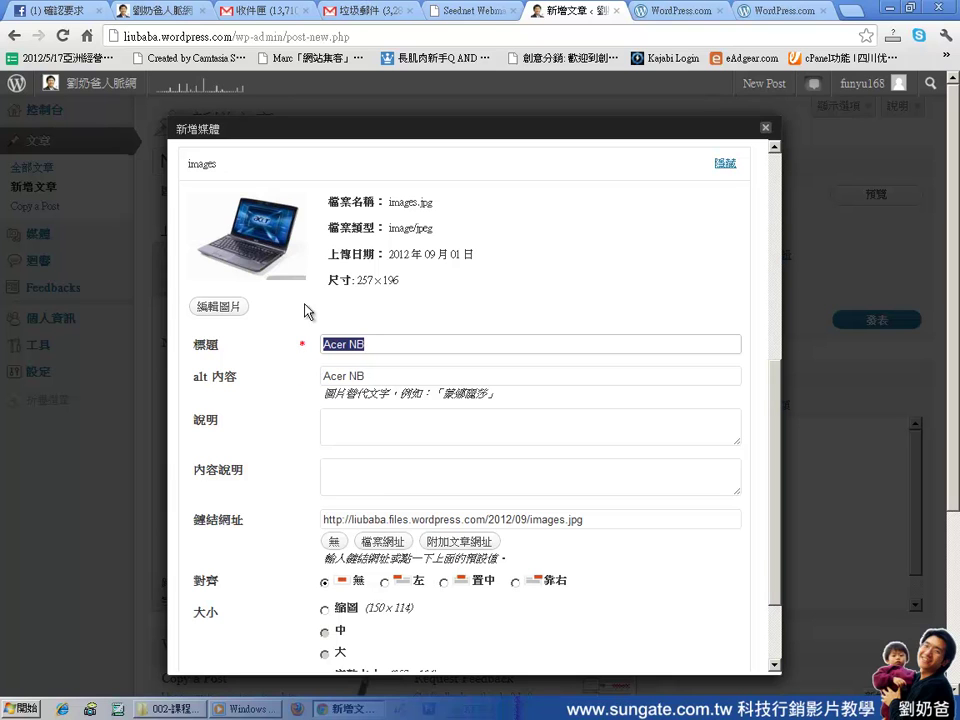
pyautogui.moveTo(392, 377); pyautogui.dragTo(374, 350)
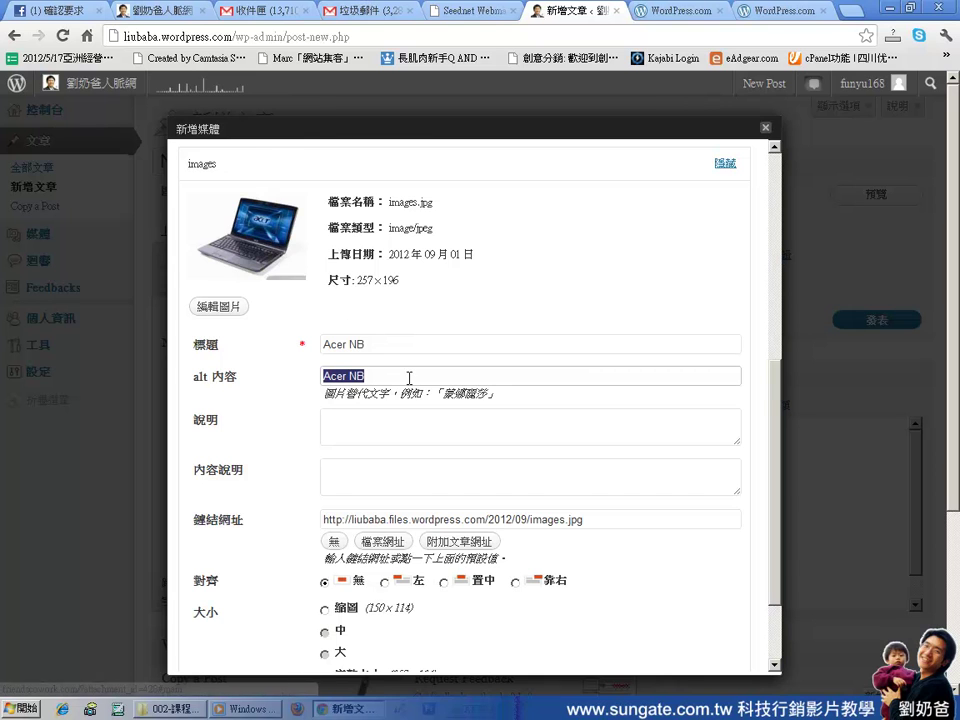
pyautogui.scroll(-2, 440, 522)
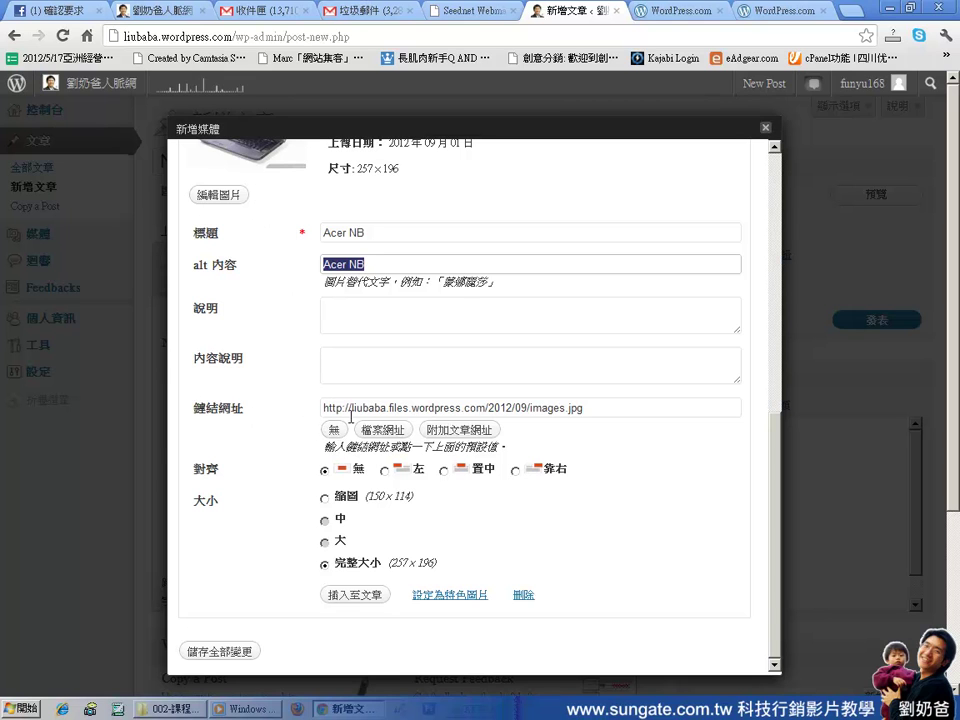
# Insert the image at full size with no link and no alignment, above 'NB 大特價'
pyautogui.click(608, 410)
pyautogui.moveTo(608, 410); pyautogui.dragTo(283, 403)
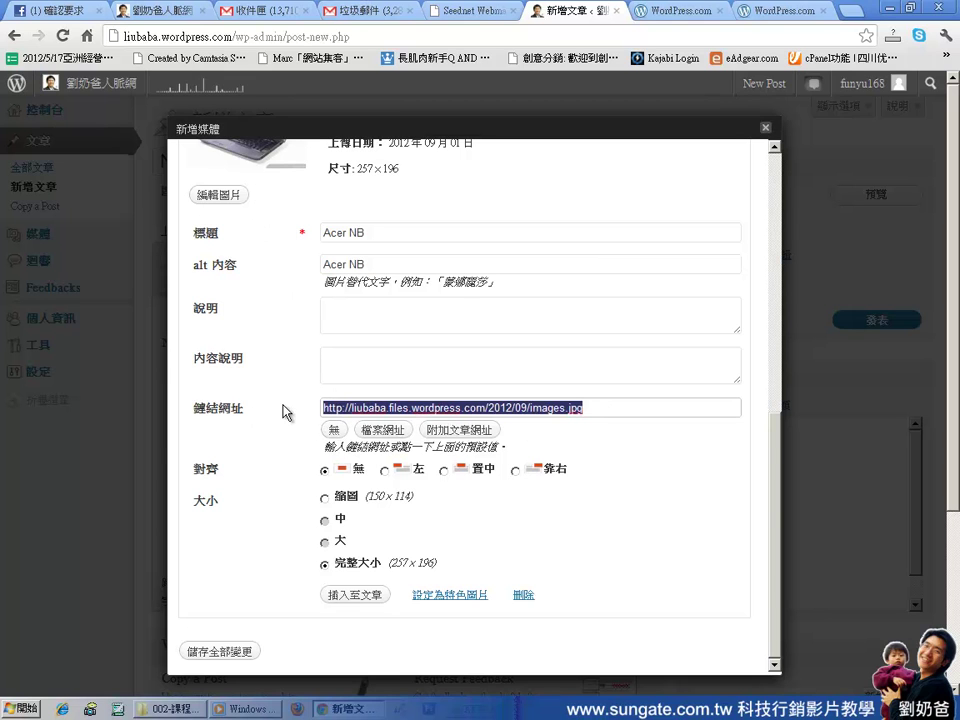
pyautogui.click(335, 432)
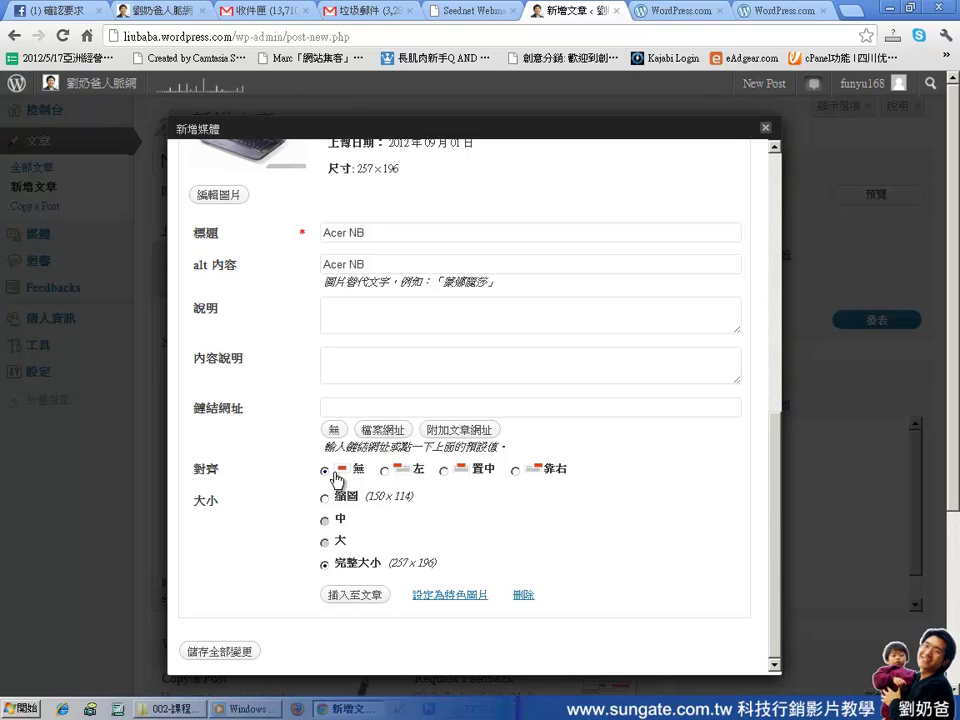
pyautogui.click(385, 474)
pyautogui.click(355, 596)
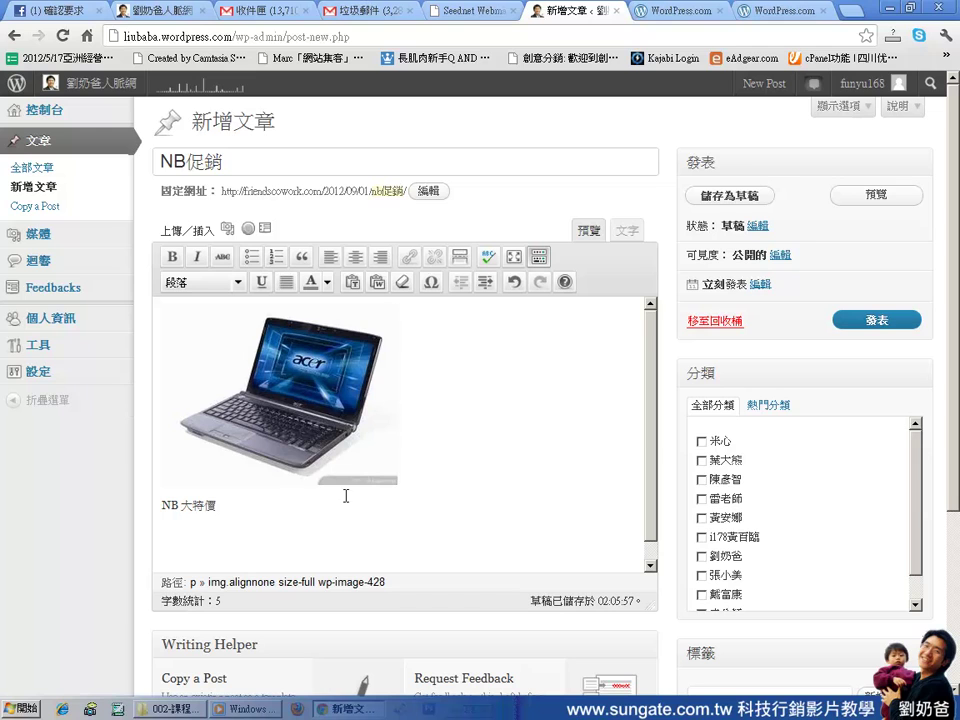
# Add the lines '只有一台' and '有紅色，藍色，' below 'NB 大特價'
pyautogui.click(253, 503)
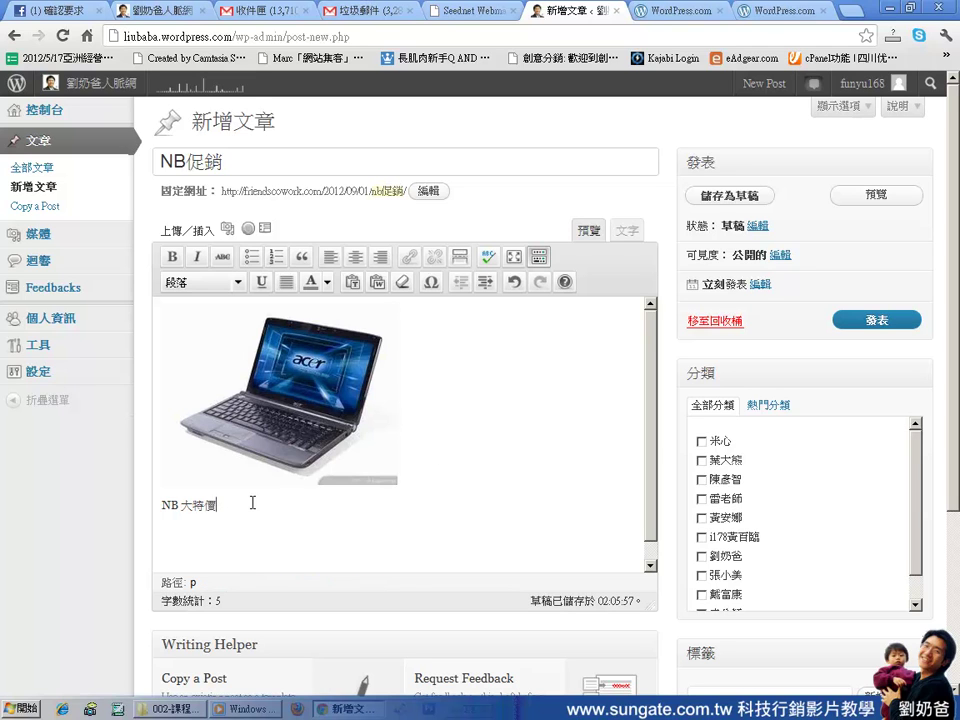
pyautogui.press('Return')
pyautogui.write('ㄐ')
pyautogui.hotkey('ctrl', 'space')
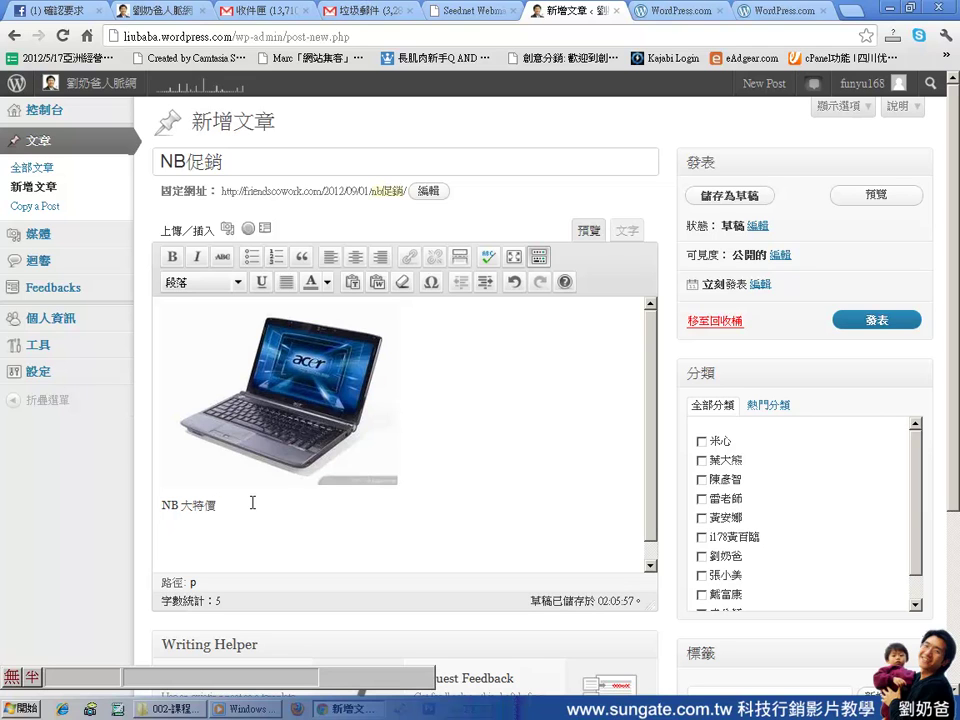
pyautogui.write('，')
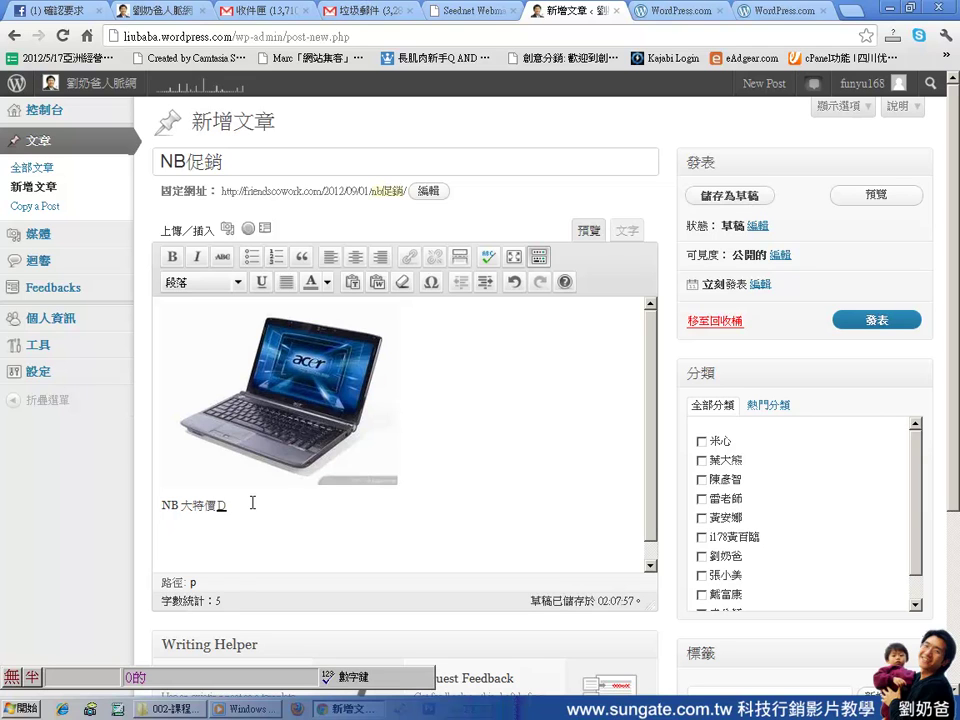
pyautogui.write('只有1000')
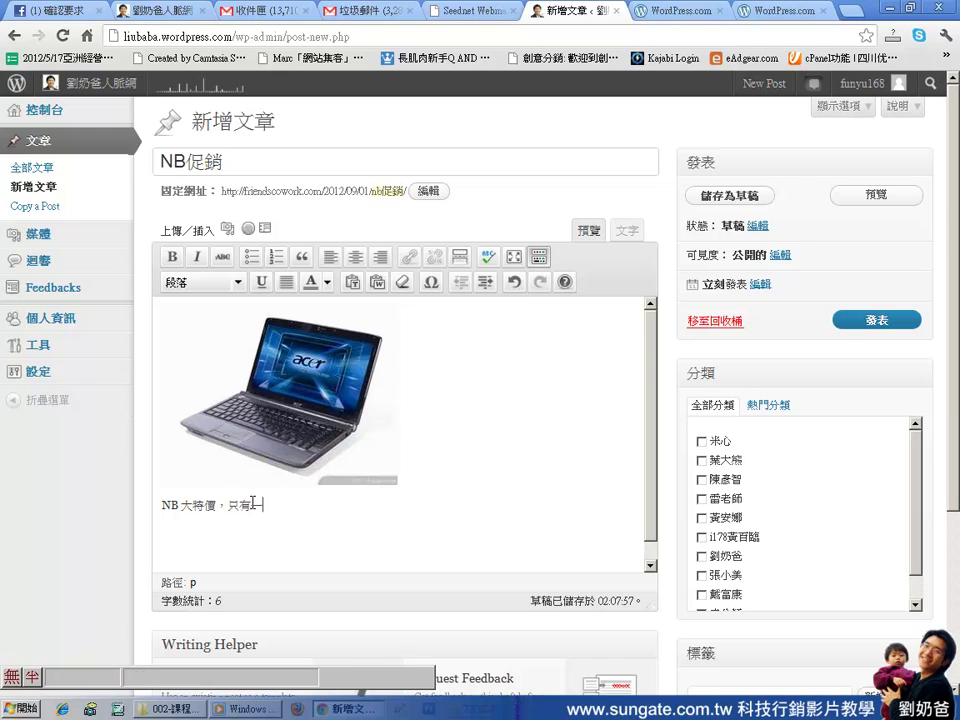
pyautogui.press('Return')
pyautogui.write('有紅色，')
pyautogui.write('黑')
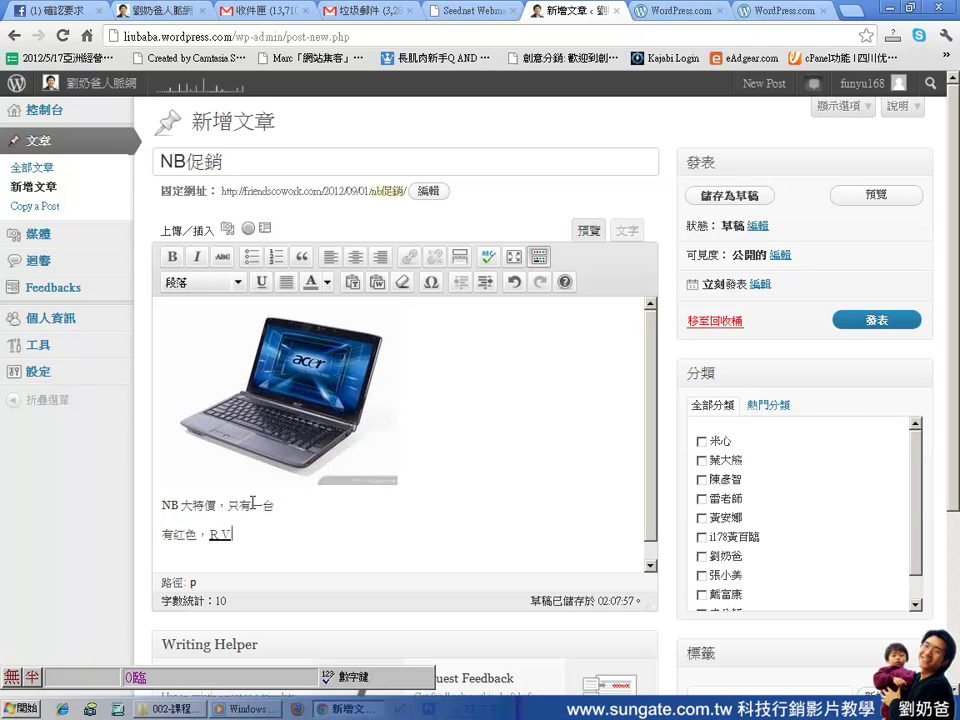
pyautogui.press('BackSpace')
pyautogui.write('rvvf')
pyautogui.press('space')
pyautogui.write('色')
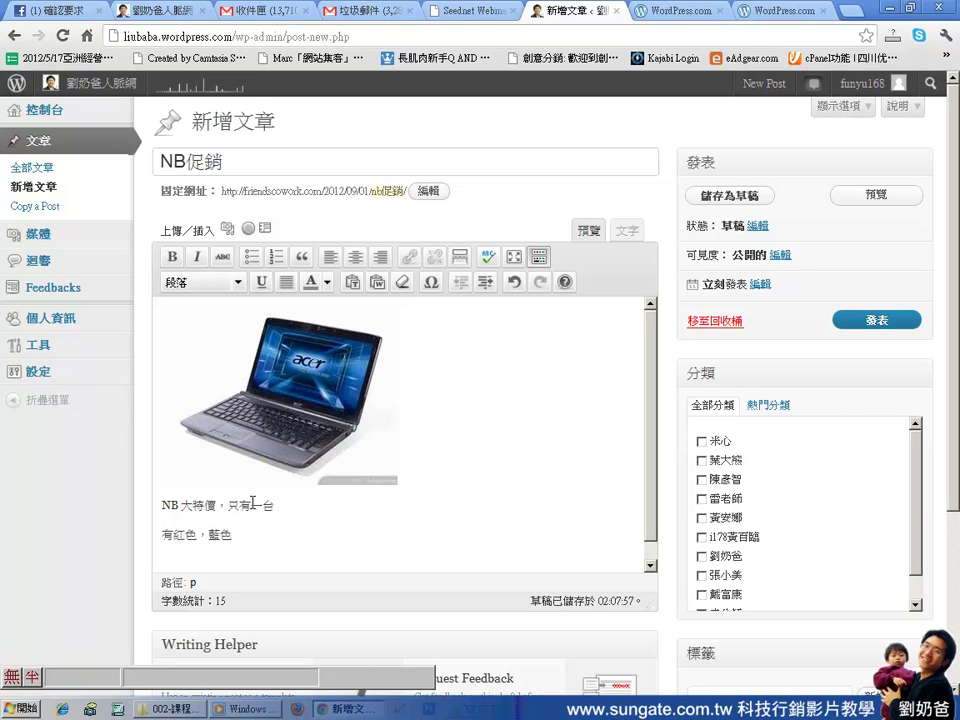
pyautogui.write('，')
pyautogui.press('Return')
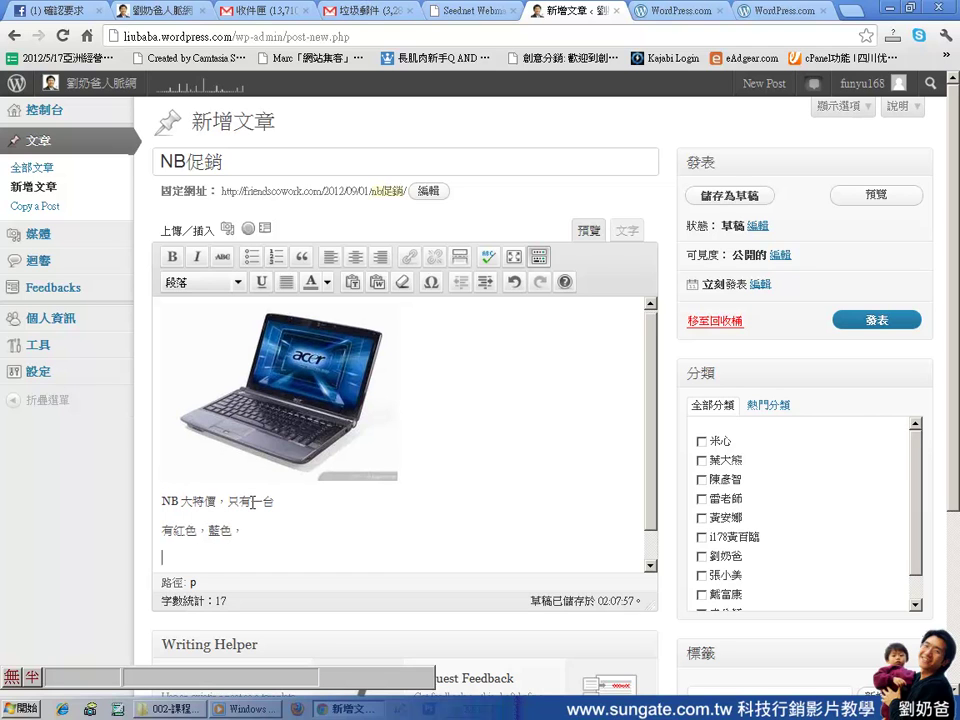
# Add the lines '綠色' and 'shift+enter ，就只會跳一行', ending with a new empty paragraph
pyautogui.write('TEST')
pyautogui.press('space')
pyautogui.press('Return')
pyautogui.write('shift')
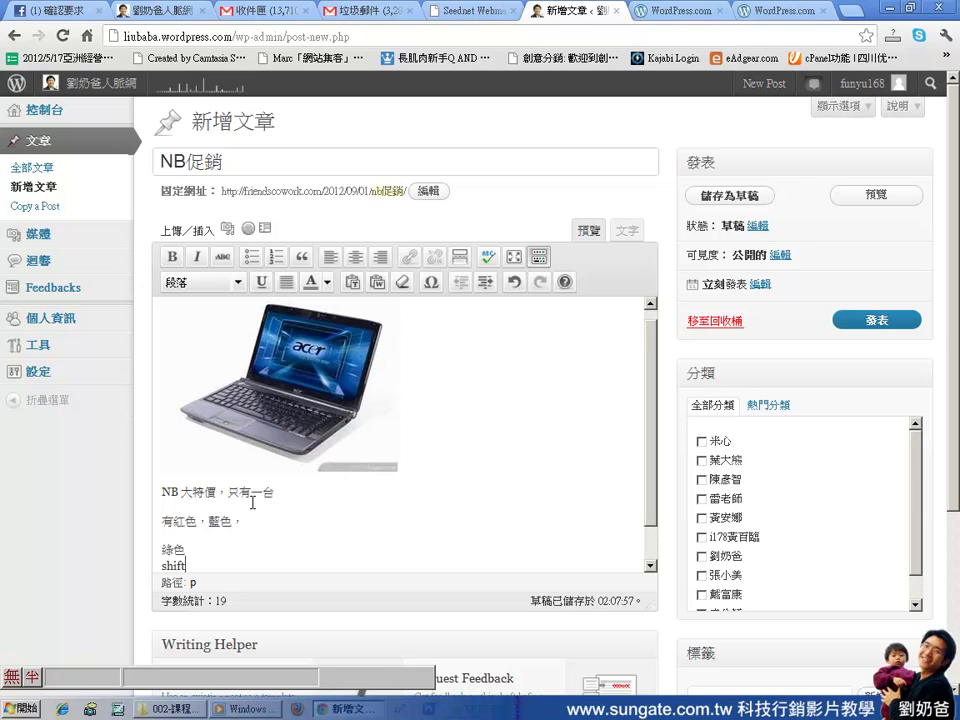
pyautogui.write('+ente')
pyautogui.write('r ，就只會')
pyautogui.write('ozzzz')
pyautogui.press('Escape')
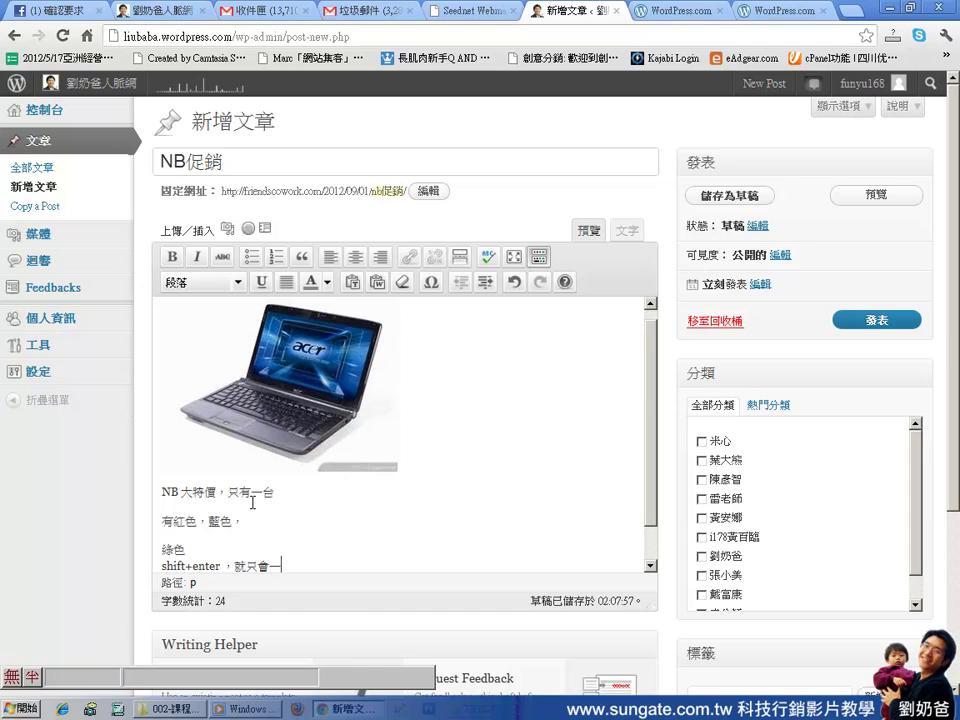
pyautogui.write('oz')
pyautogui.press('space')
pyautogui.write('o miti')
pyautogui.press('space')
pyautogui.press('Return')
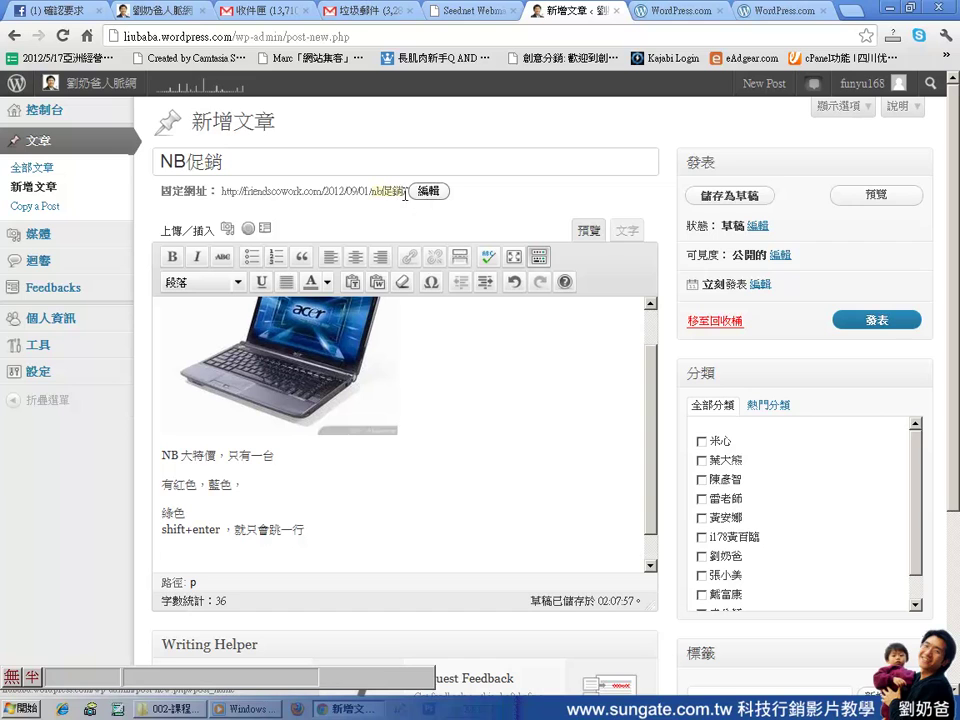
# Change the post's permalink slug from nb促銷 to acernb and confirm it with 確定
pyautogui.moveTo(172, 191); pyautogui.dragTo(197, 191)
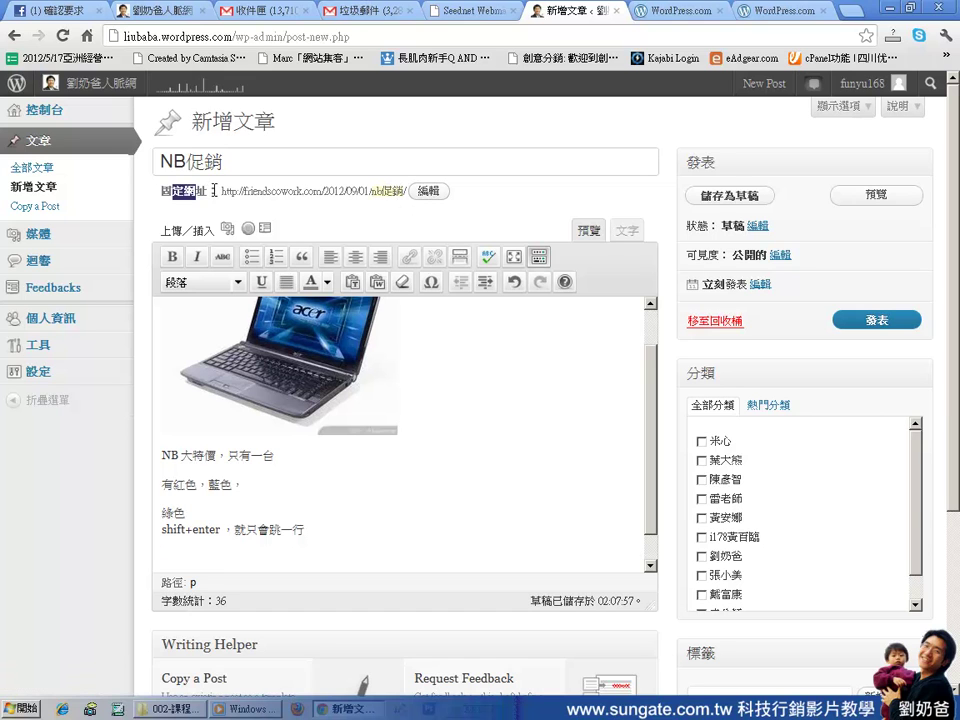
pyautogui.click(426, 194)
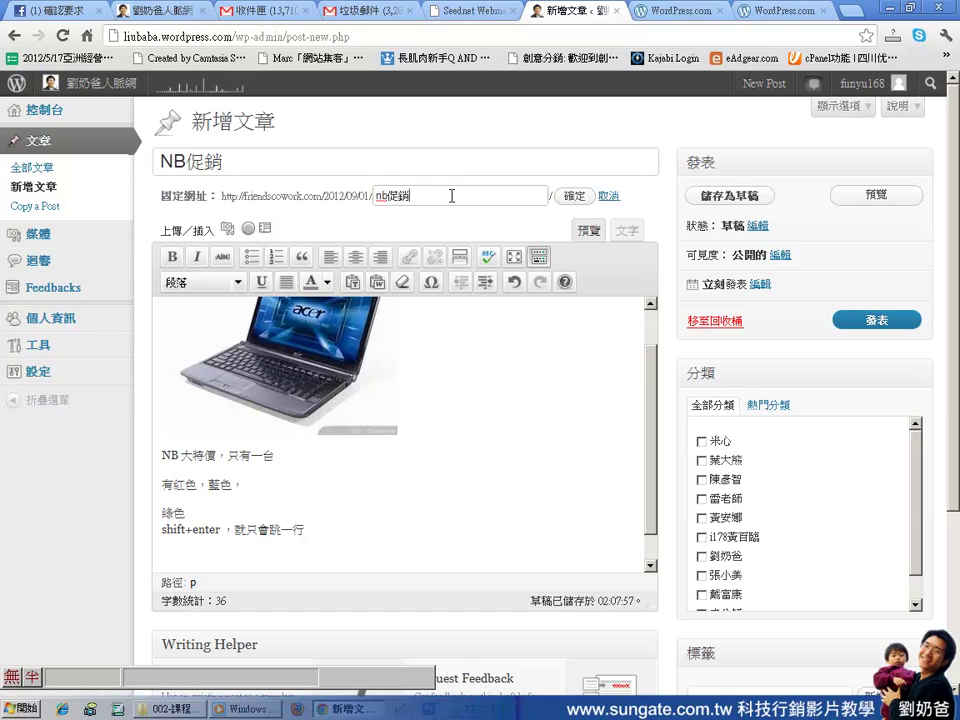
pyautogui.write('acer')
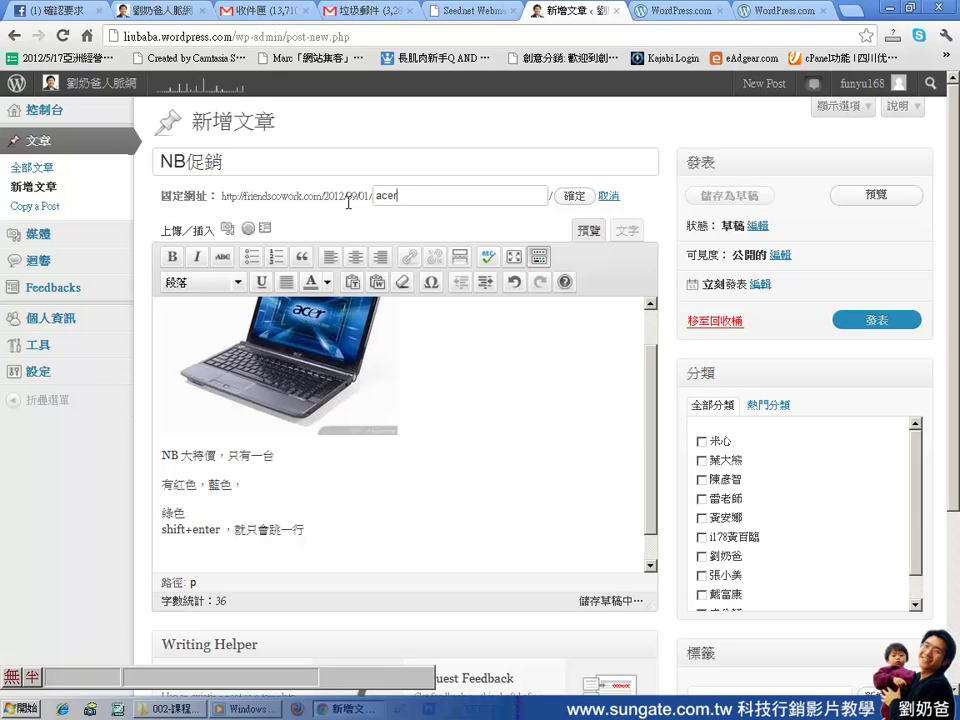
pyautogui.write('nb')
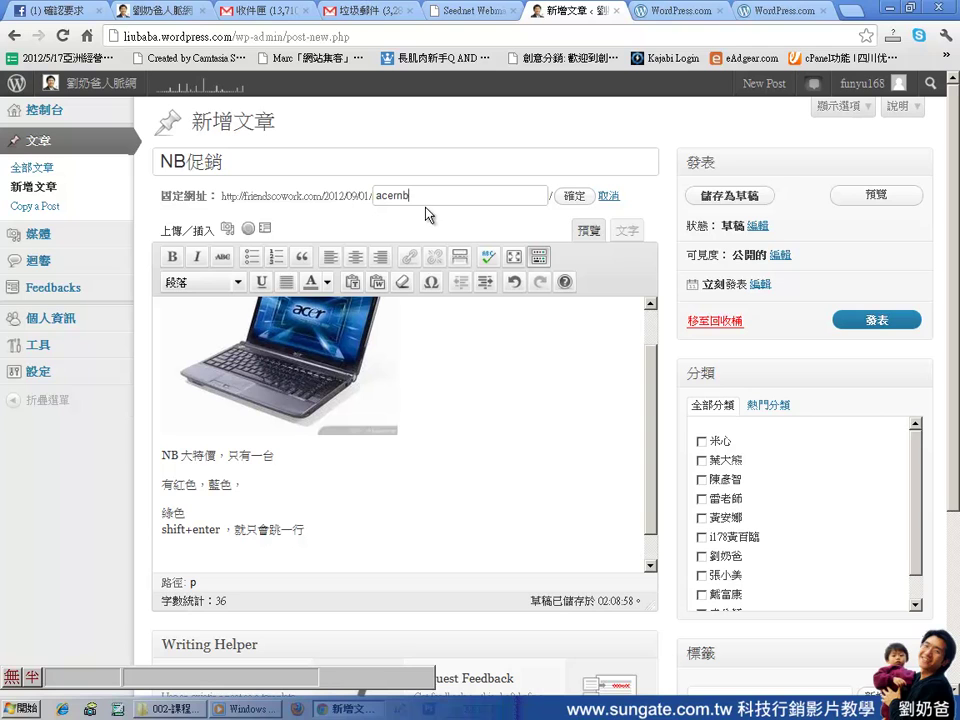
pyautogui.press('BackSpace')
pyautogui.press('BackSpace')
pyautogui.write('nb')
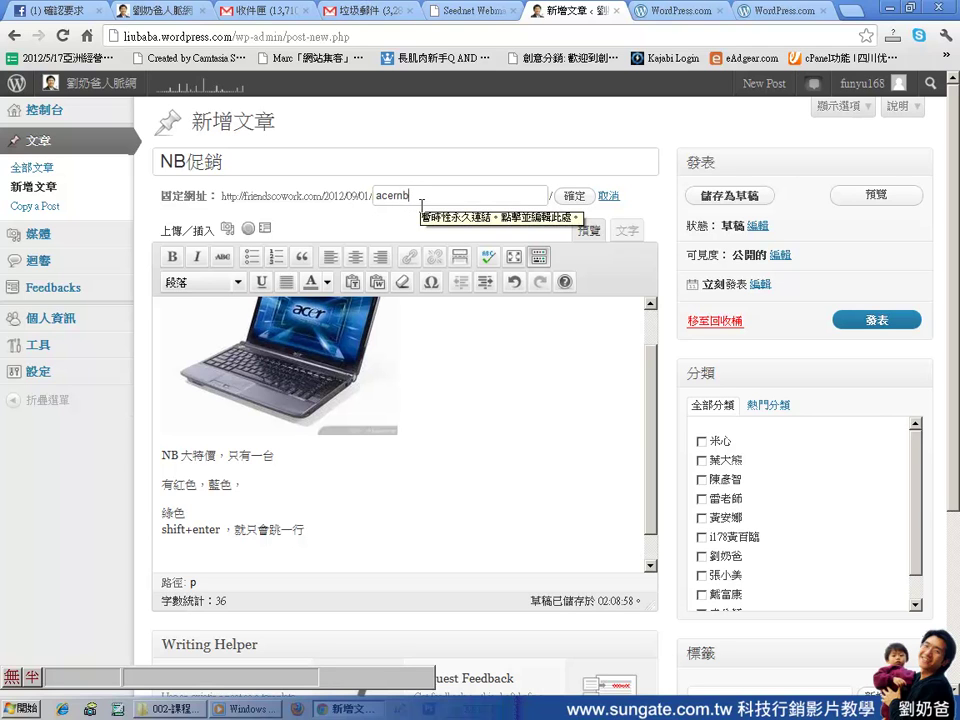
pyautogui.click(574, 197)
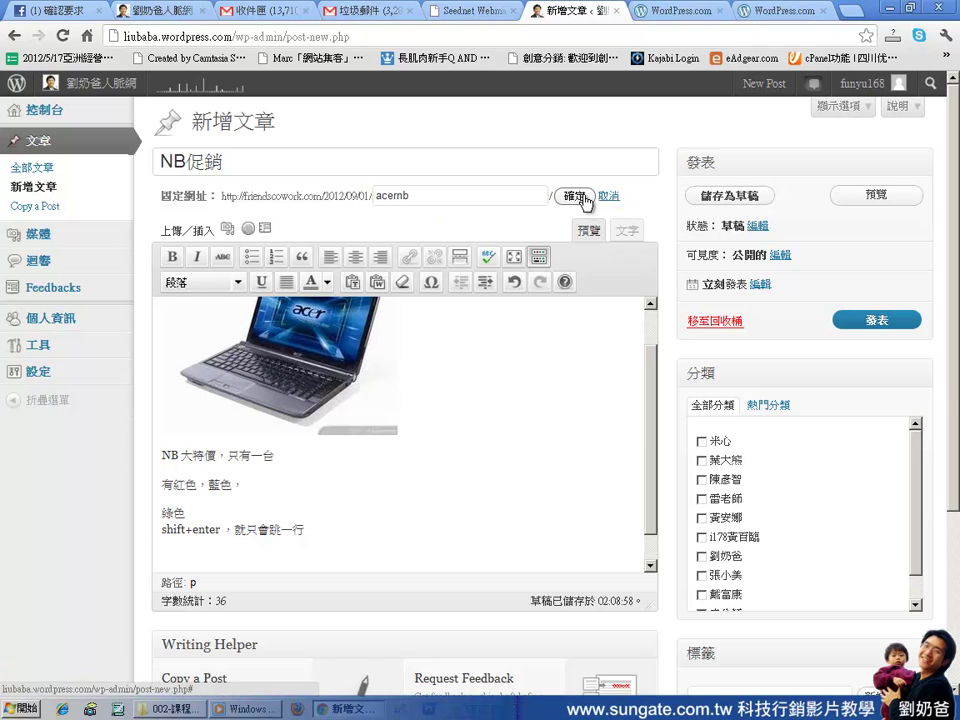
pyautogui.moveTo(400, 191); pyautogui.dragTo(208, 191)
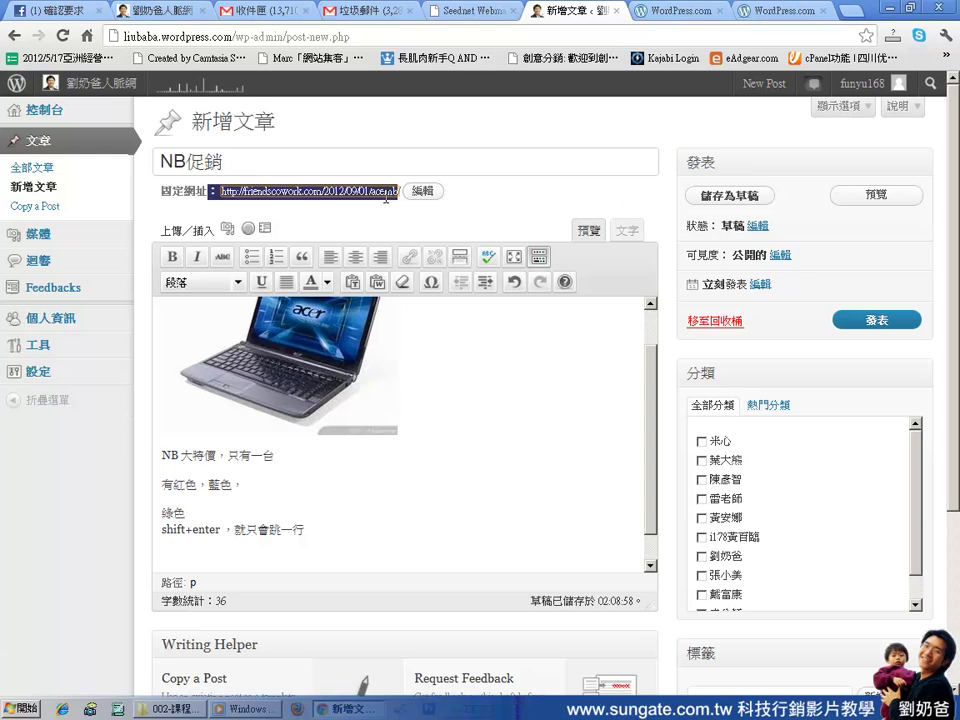
pyautogui.click(386, 197)
pyautogui.doubleClick(410, 195)
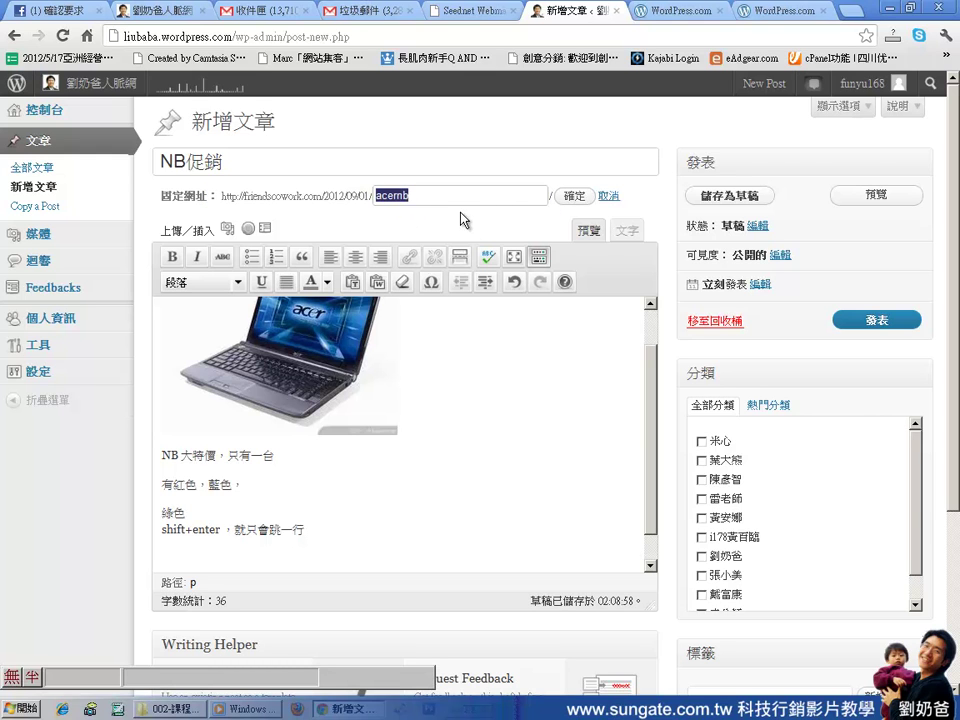
pyautogui.click(579, 197)
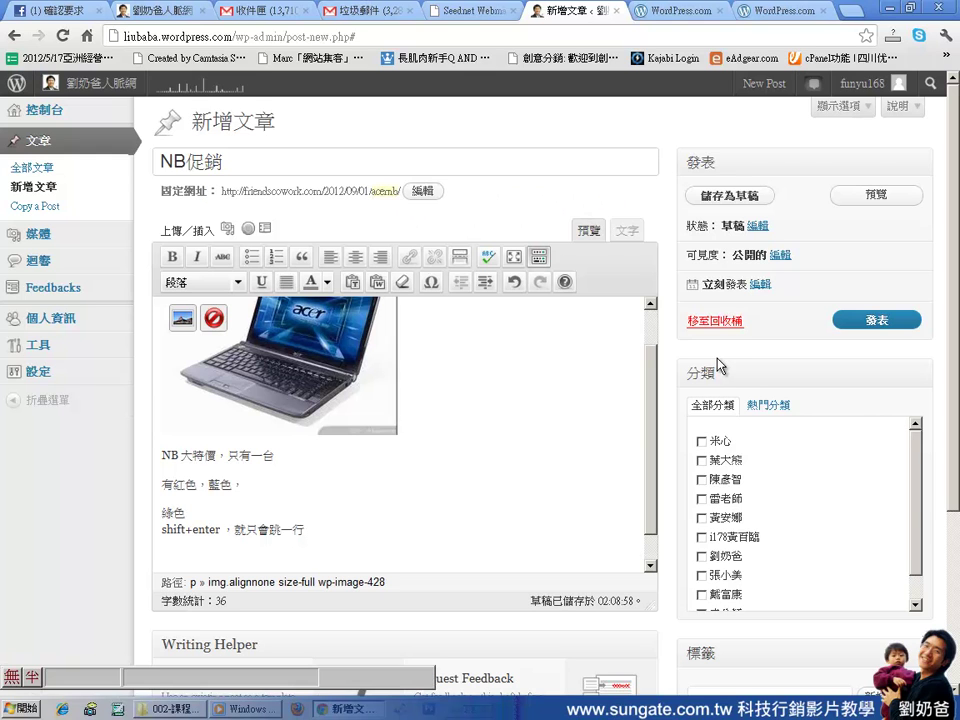
# File the post under the second listed category, 莊大熊
pyautogui.scroll(-2, 716, 345)
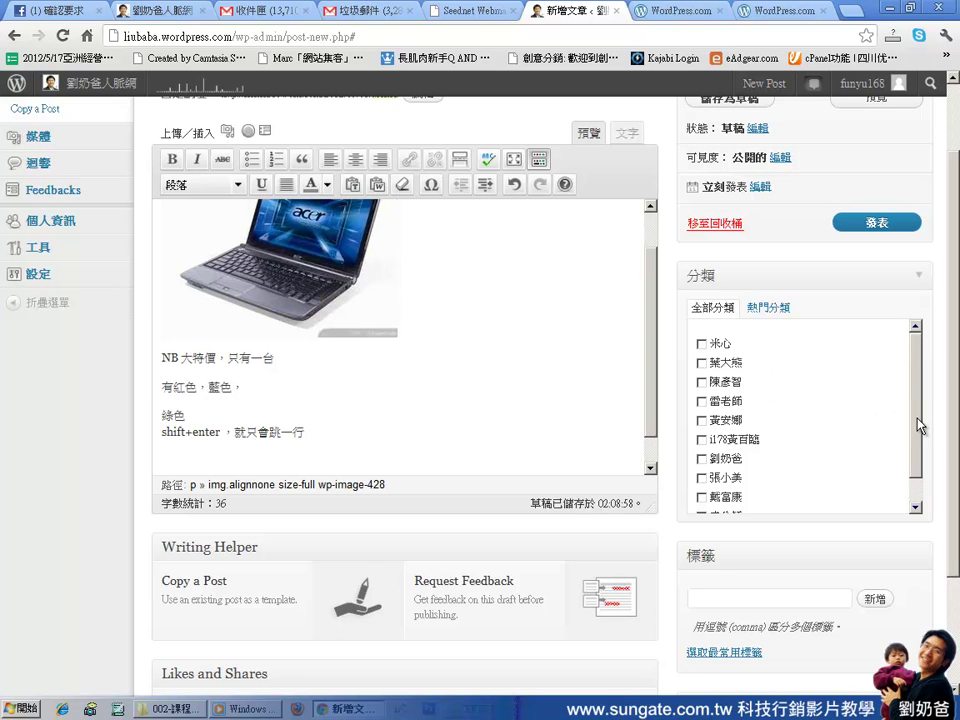
pyautogui.moveTo(918, 425)
pyautogui.mouseDown()
pyautogui.moveTo(917, 450)
pyautogui.moveTo(917, 430)
pyautogui.mouseUp()
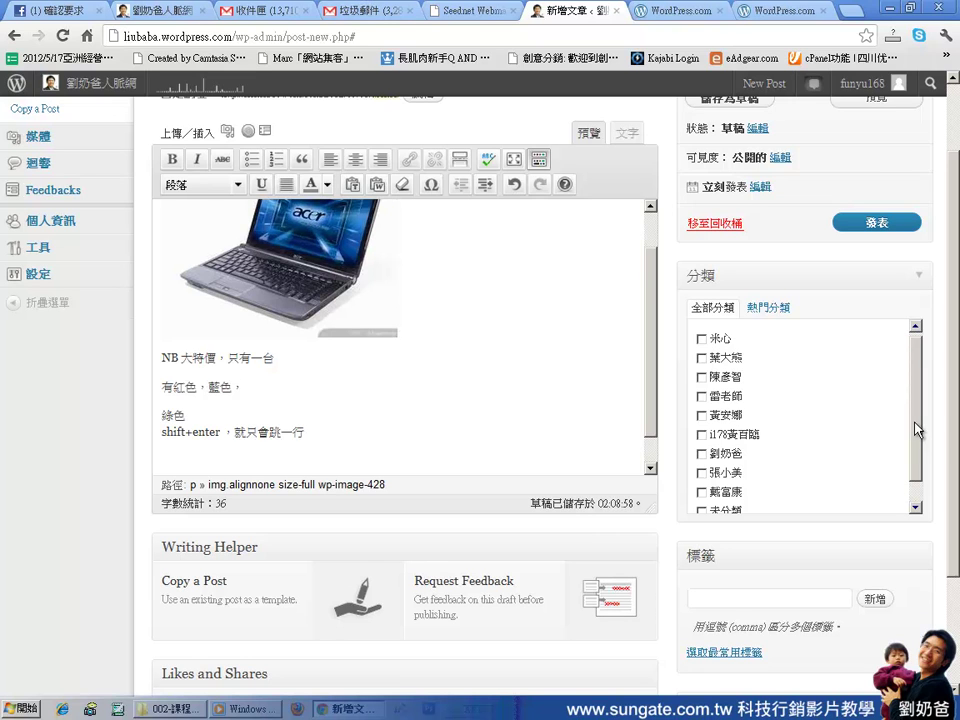
pyautogui.moveTo(914, 421); pyautogui.dragTo(914, 444)
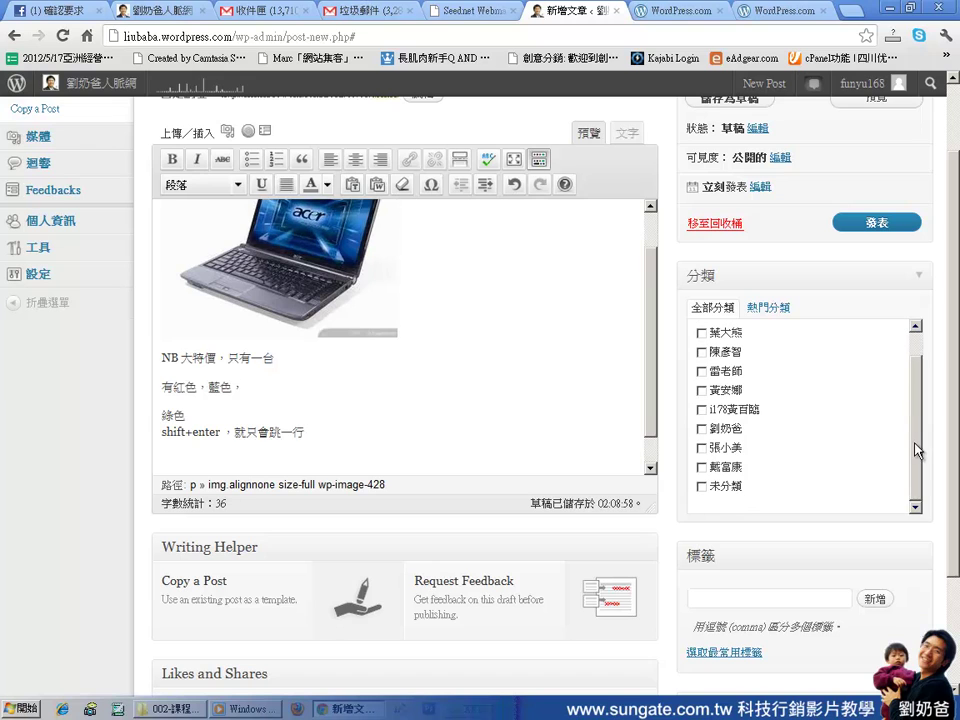
pyautogui.moveTo(506, 302); pyautogui.dragTo(205, 357)
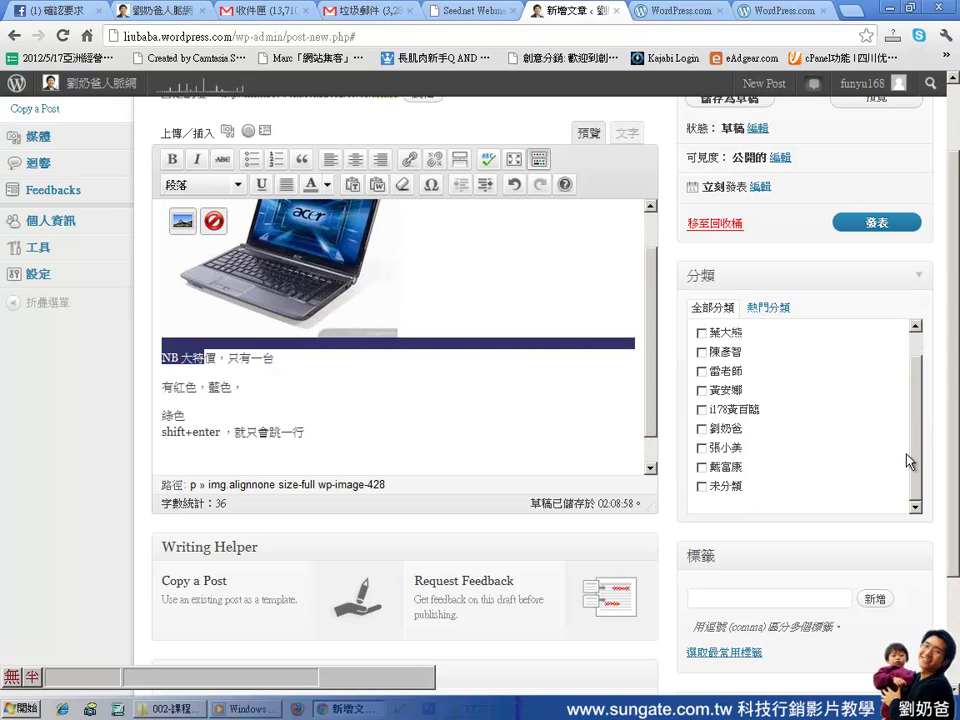
pyautogui.scroll(1, 916, 420)
pyautogui.click(702, 362)
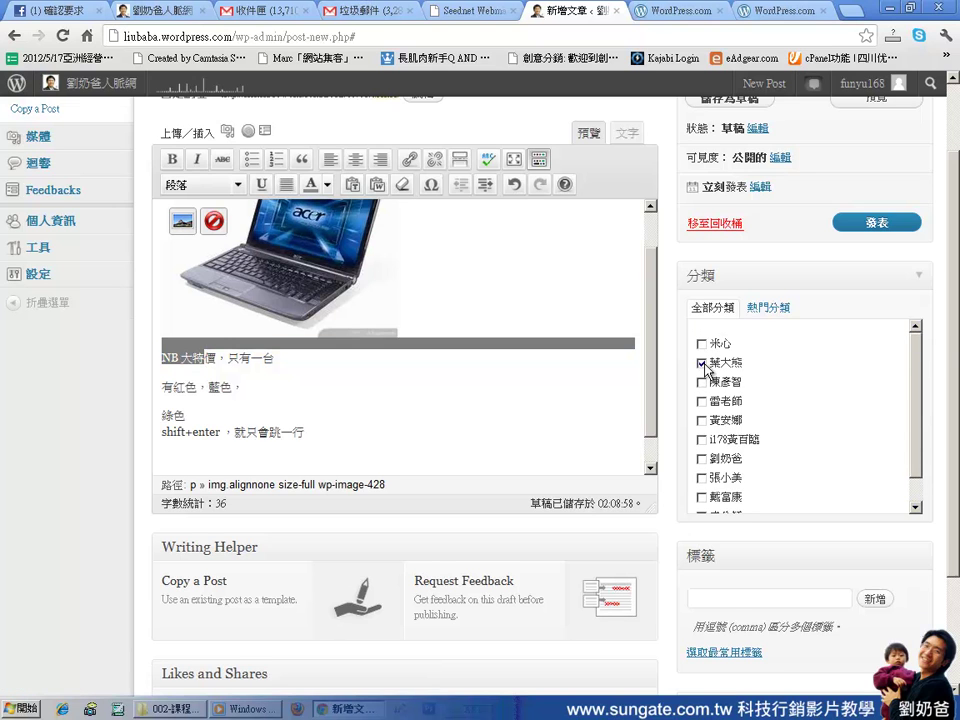
# Tag the post acer筆電 and publish it with 發表
pyautogui.scroll(-2, 762, 485)
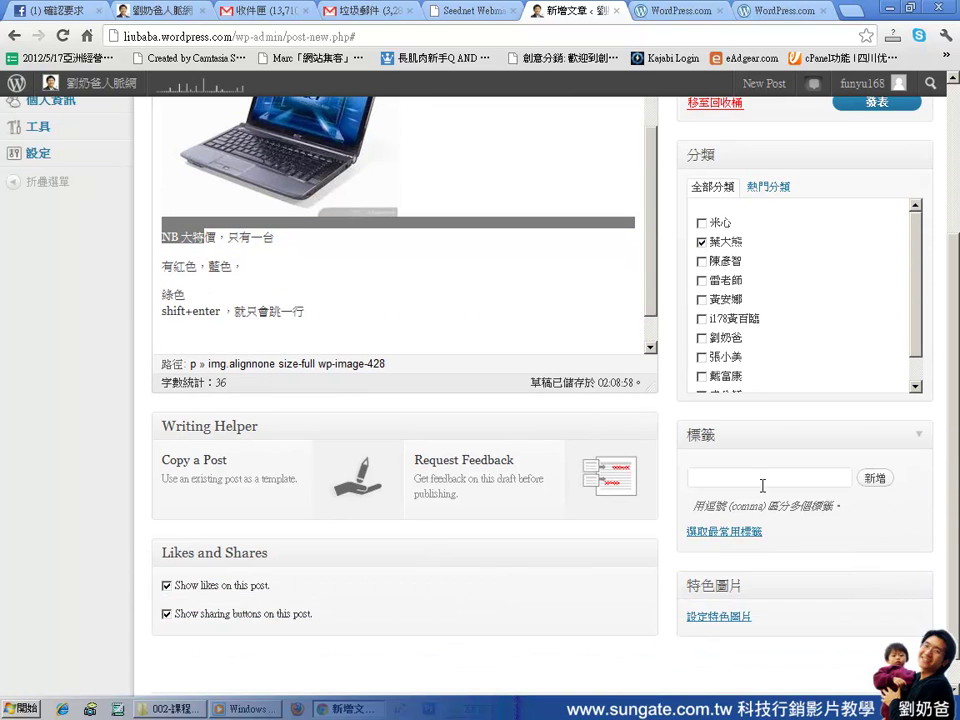
pyautogui.click(762, 482)
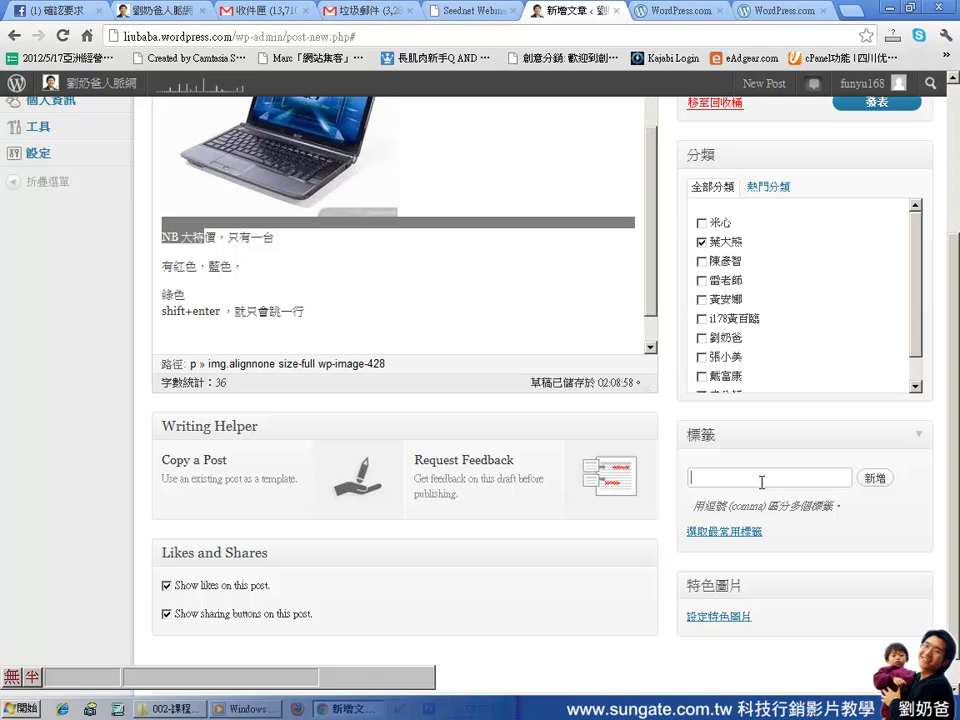
pyautogui.write('acer筆電')
pyautogui.click(873, 480)
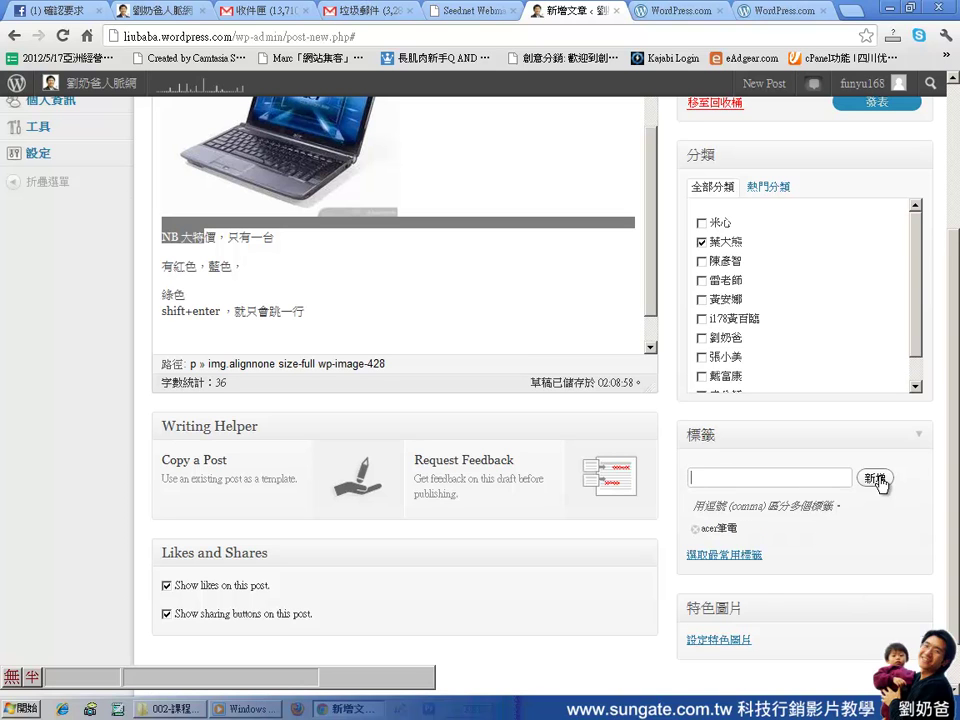
pyautogui.scroll(3, 617, 540)
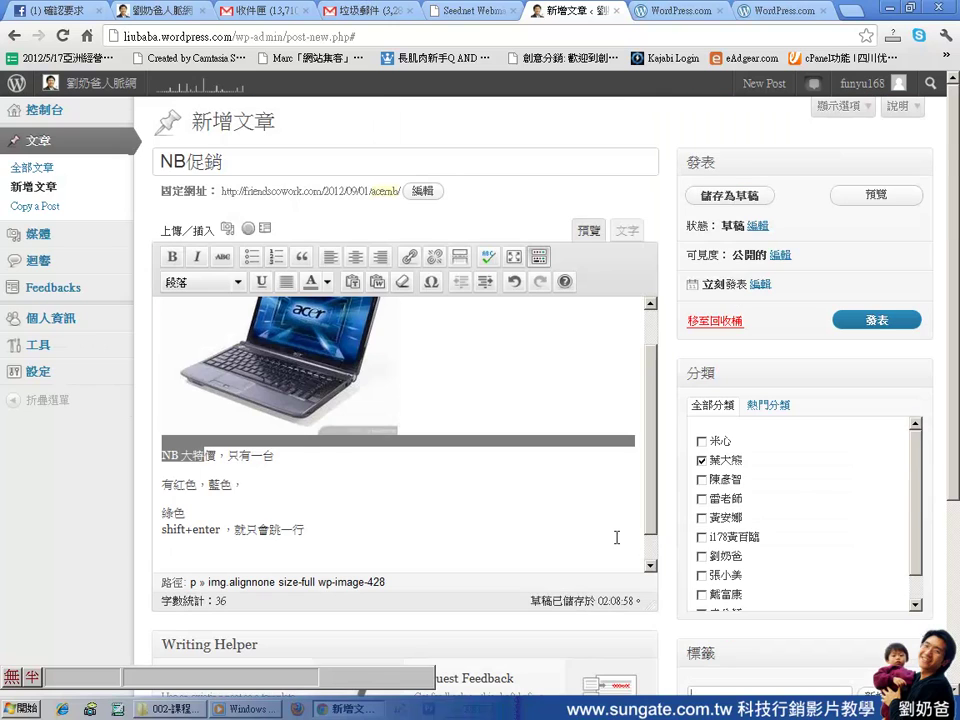
pyautogui.click(870, 321)
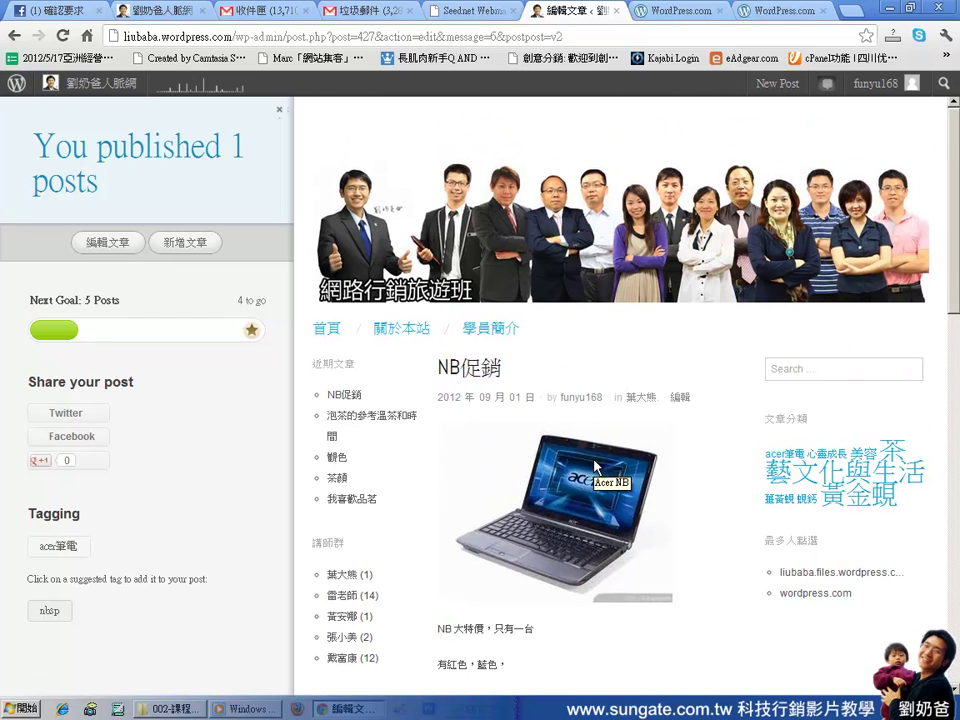
# Open the blog's front page in a new tab and check NB促銷 appears first with its Acer image
pyautogui.middleClick(90, 91)
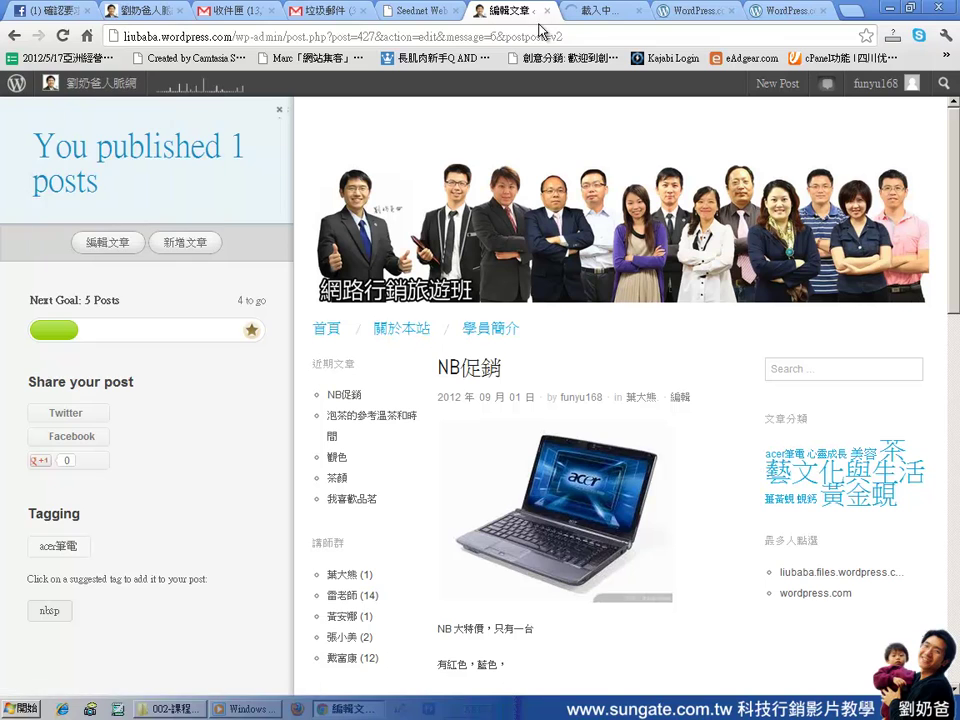
pyautogui.click(597, 17)
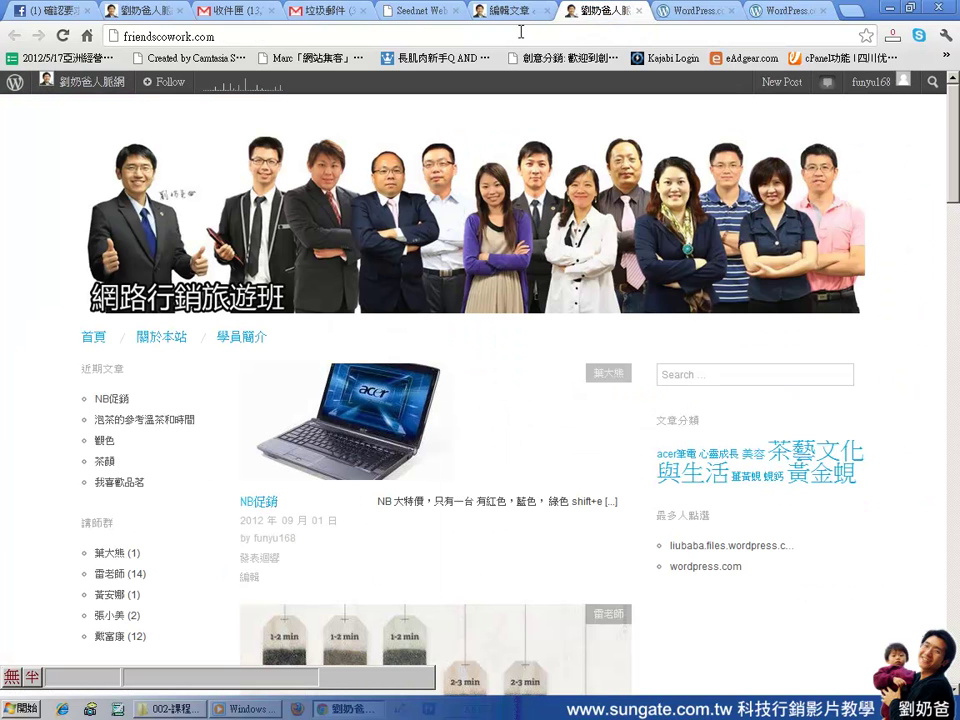
pyautogui.scroll(-3, 628, 358)
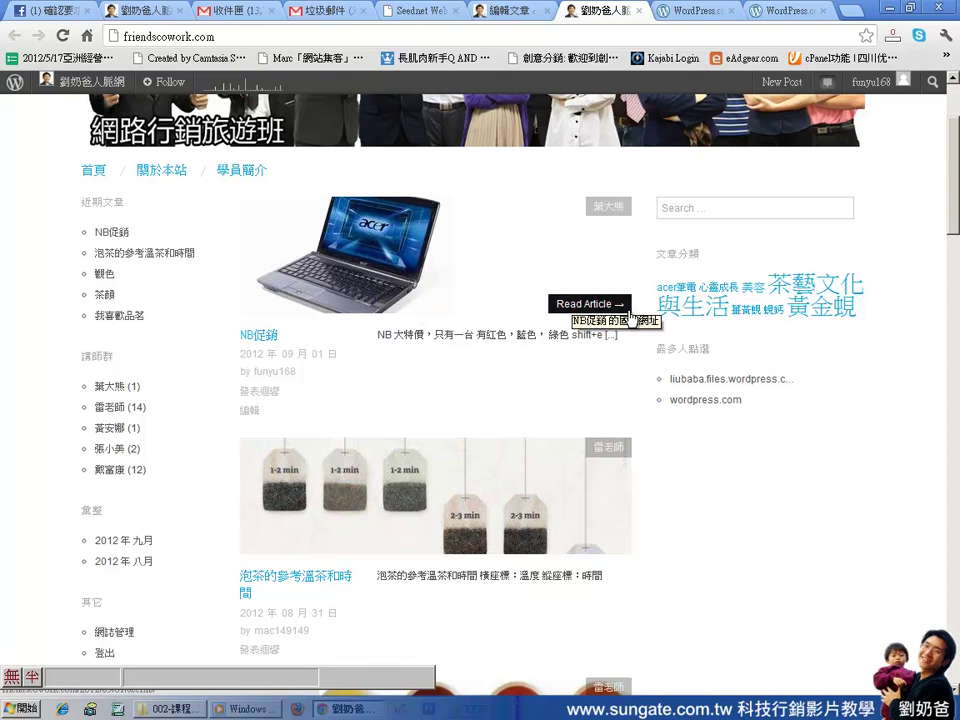
pyautogui.scroll(3, 690, 345)
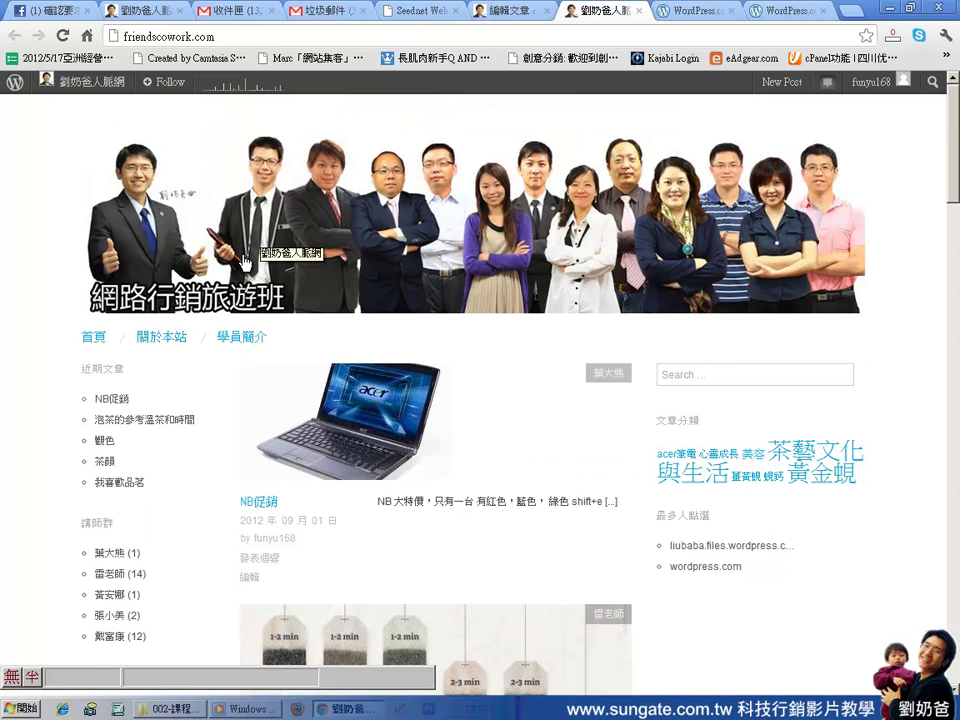